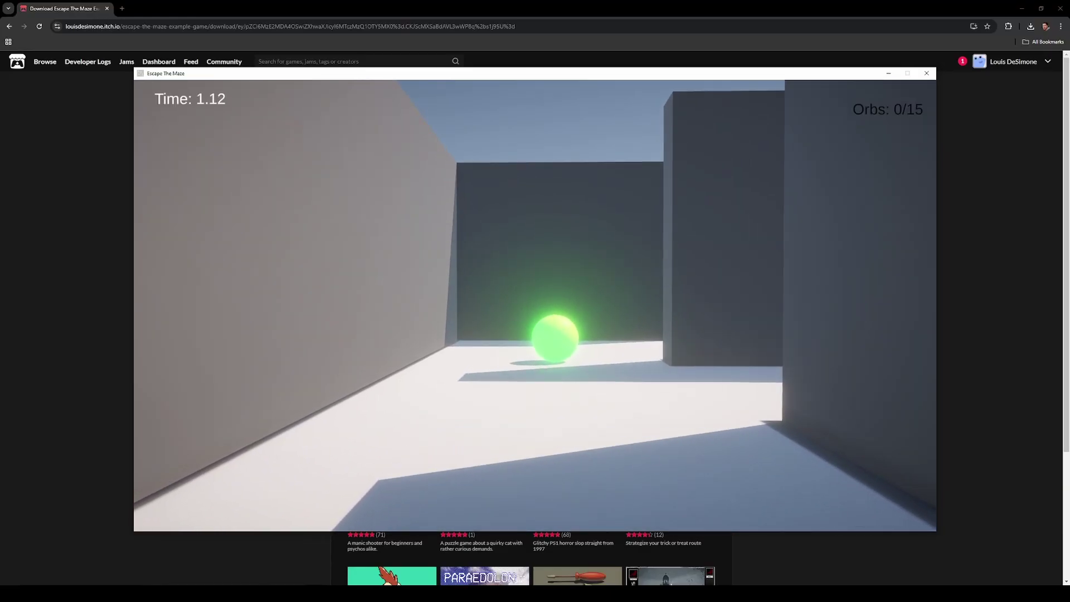
Walk the maze corridors in the built game, picking up two green orbs to reach 2/15
key("w")
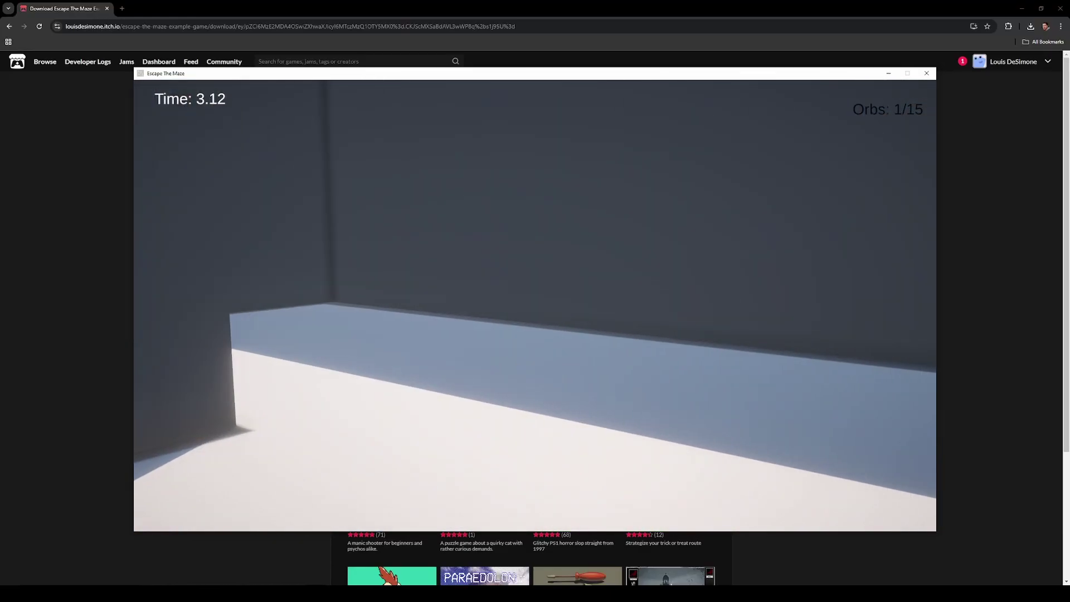
key("w")
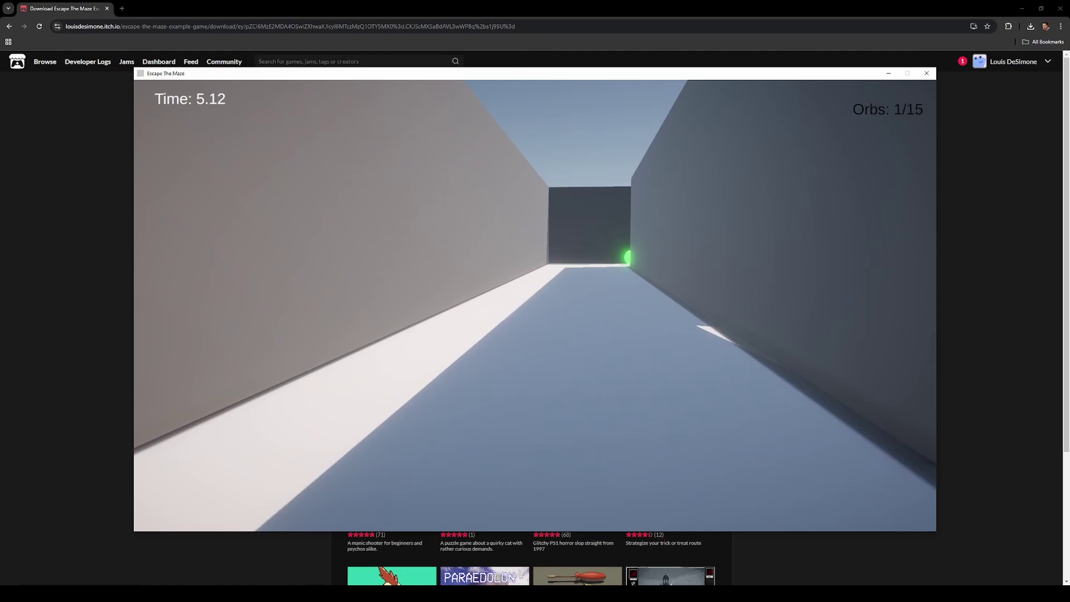
key("w")
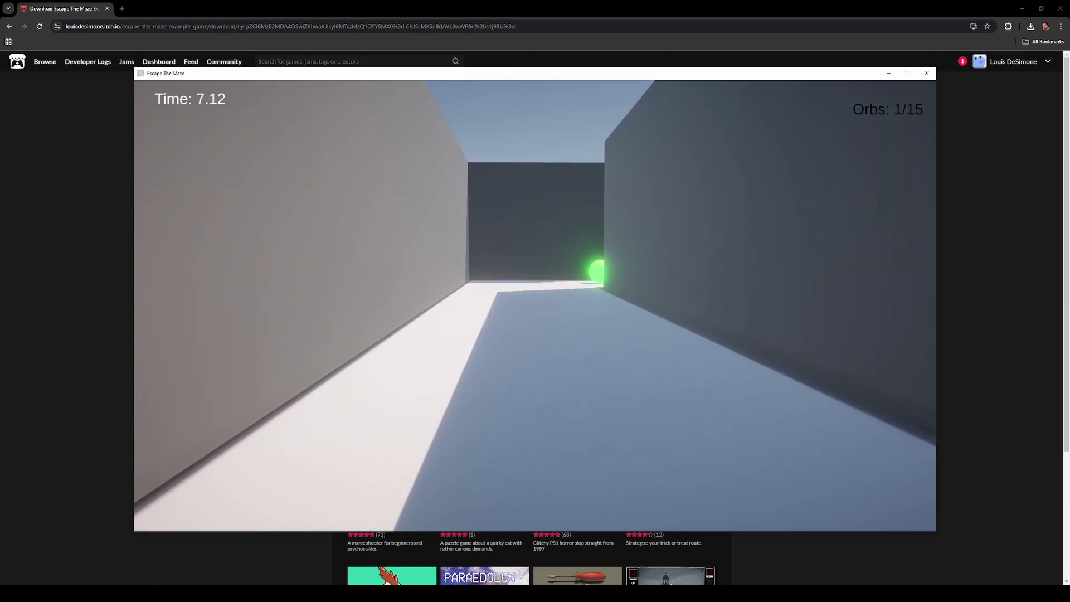
key("w")
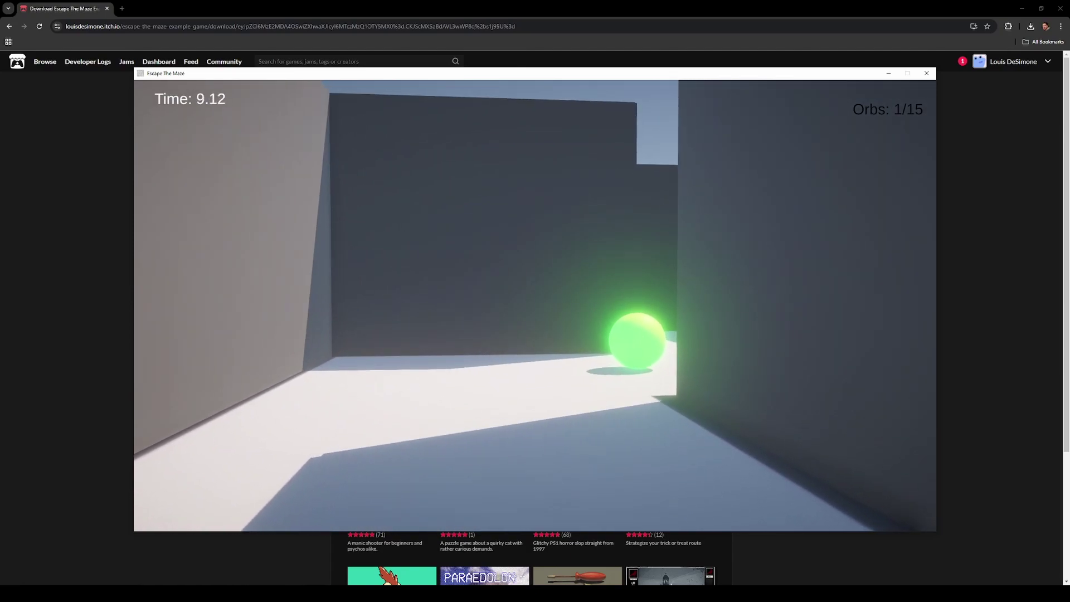
key("w")
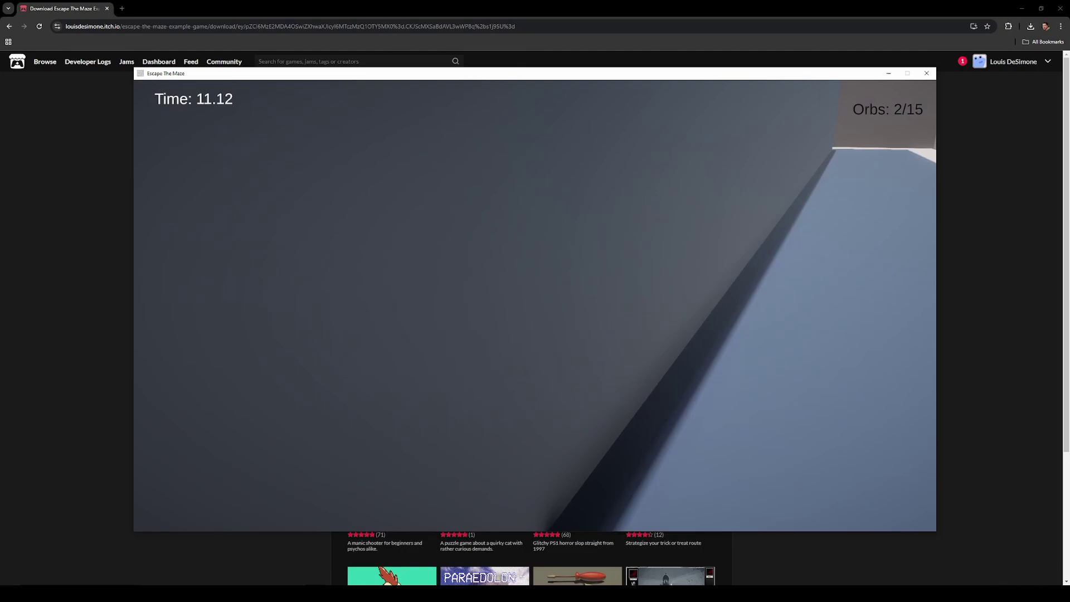
key("w")
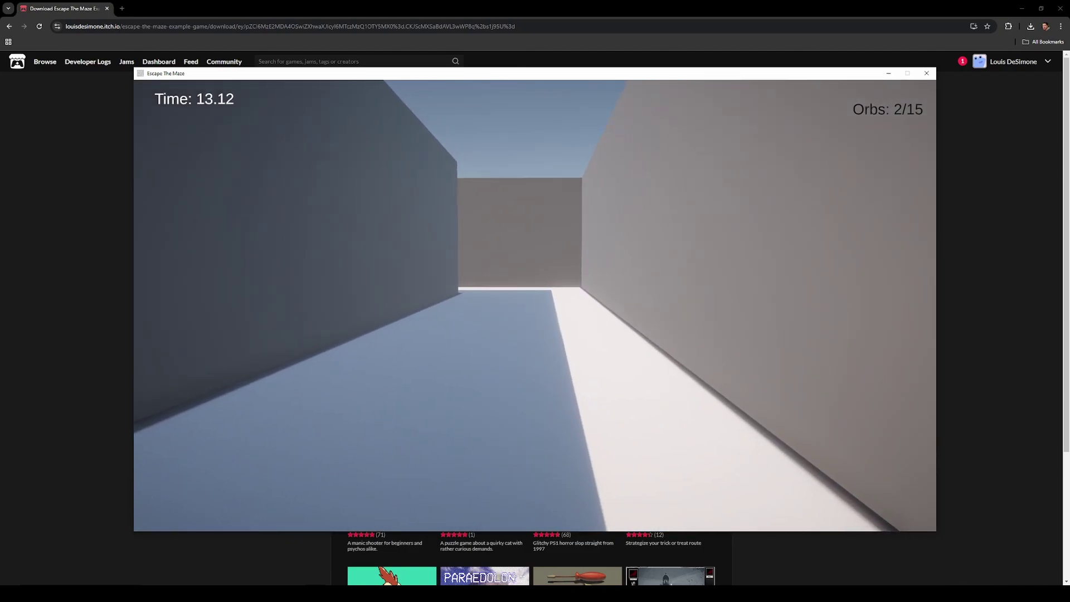
key("w")
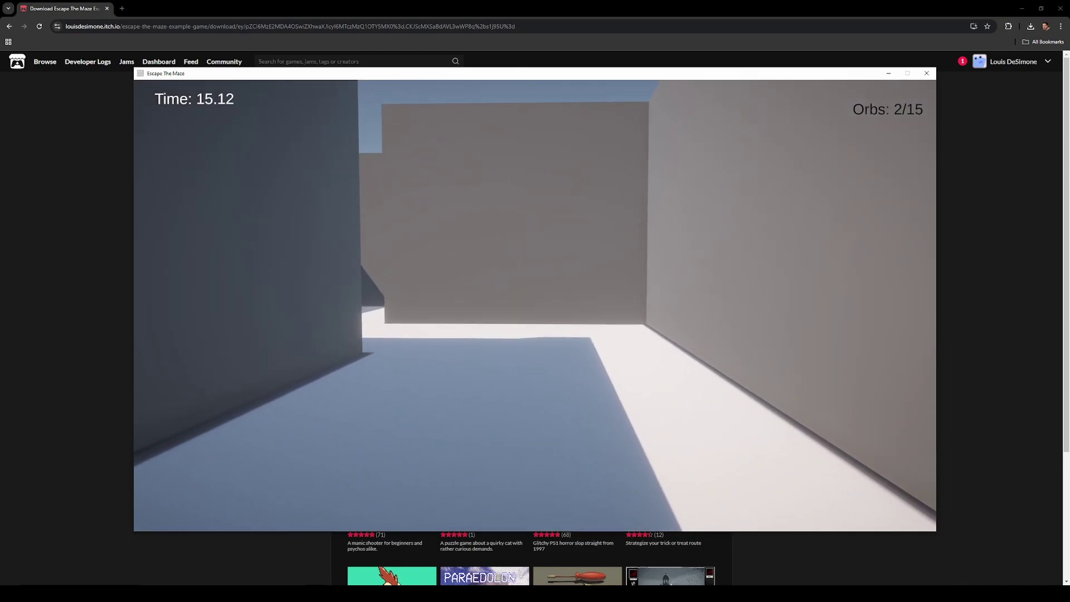
key("w")
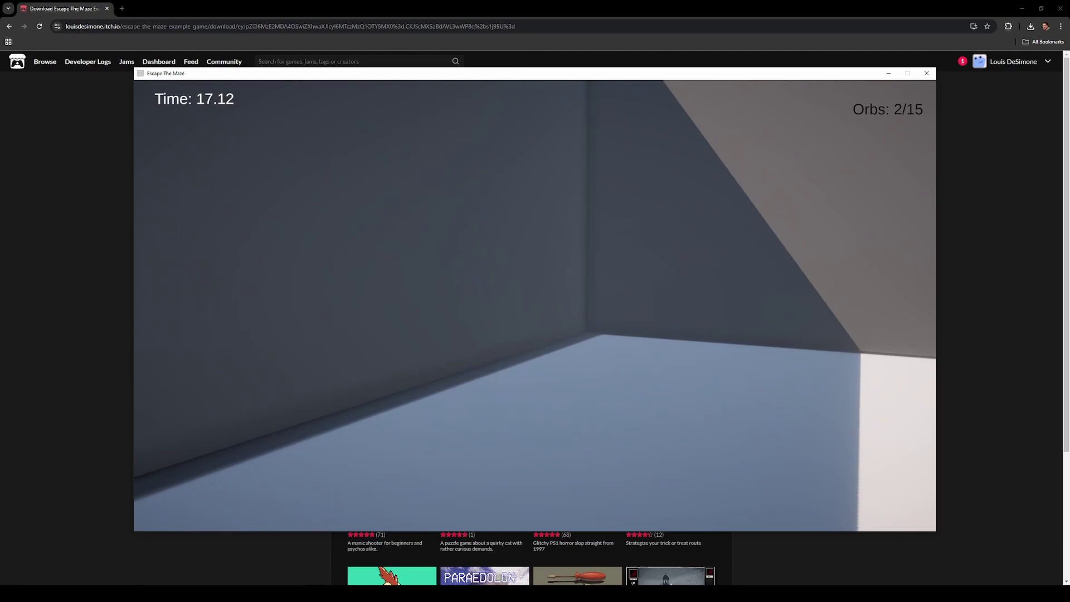
key("w")
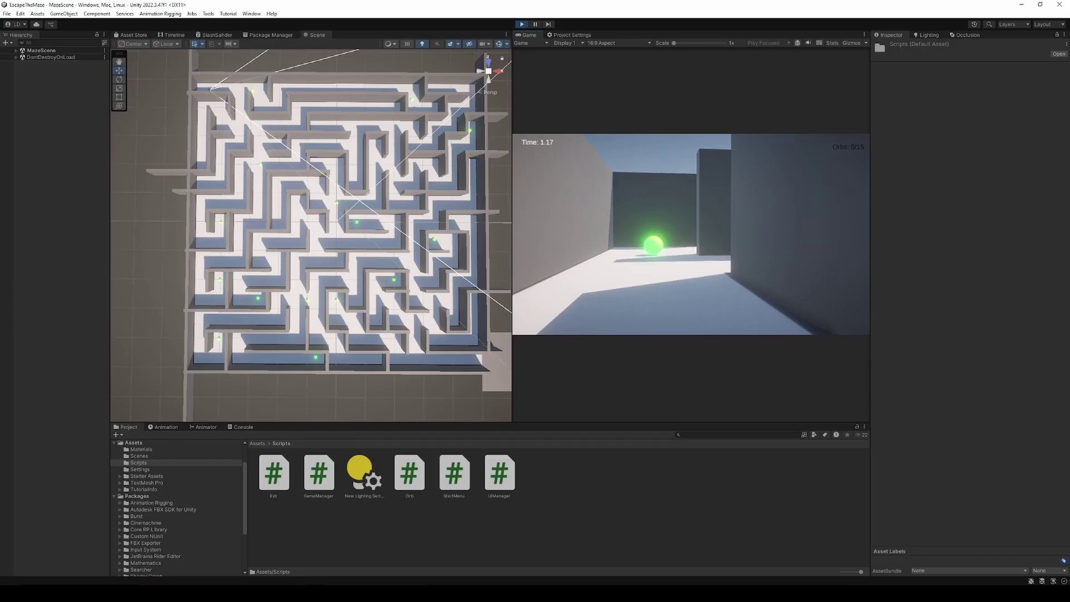
Walk the player through the maze in Play mode, collecting the first green orb
key("w")
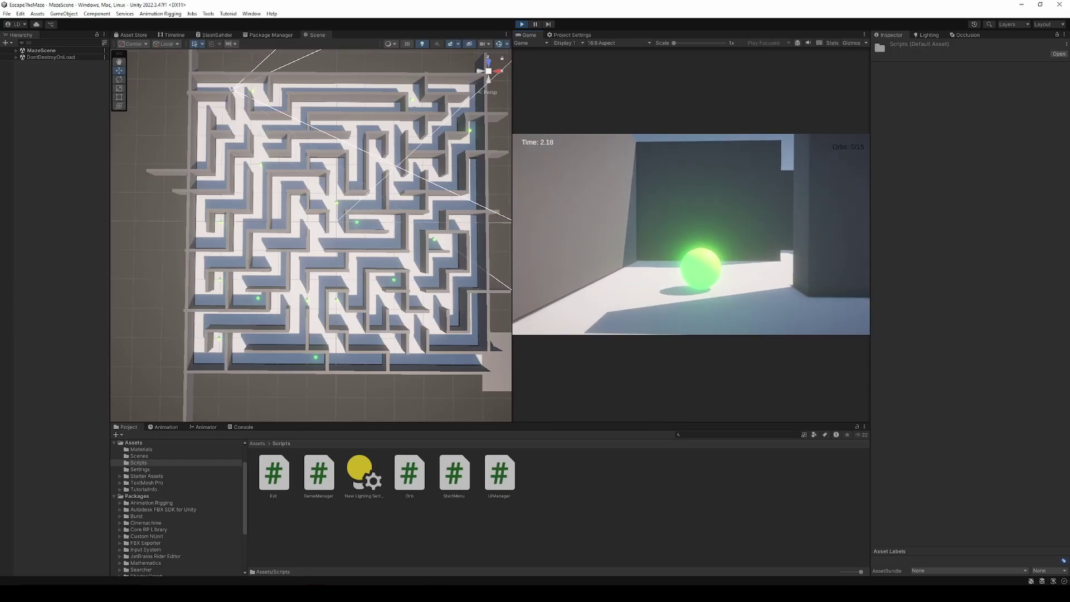
key("w")
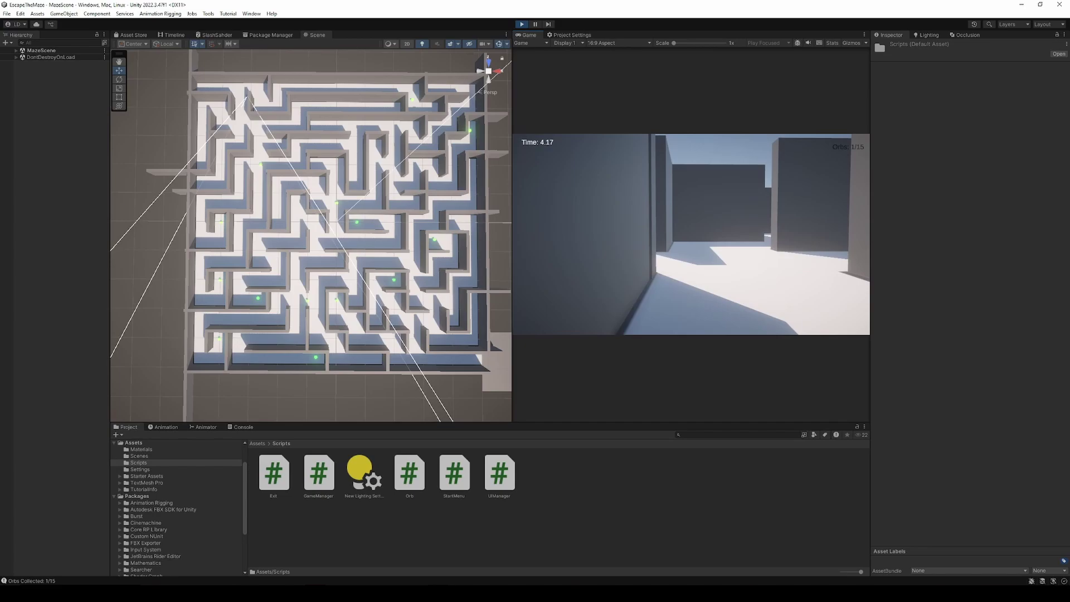
key("w")
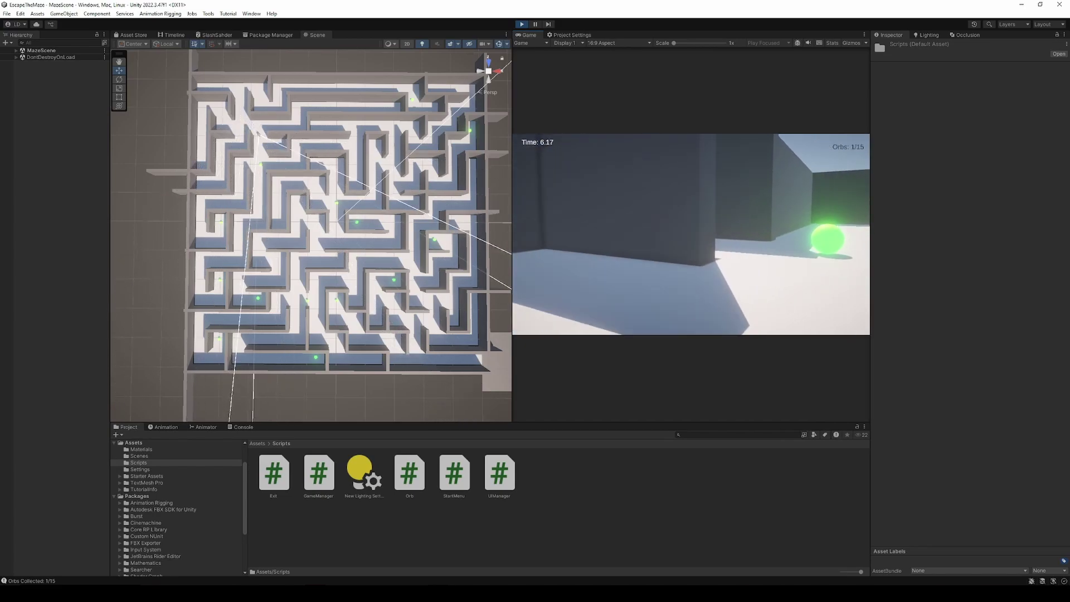
key("w")
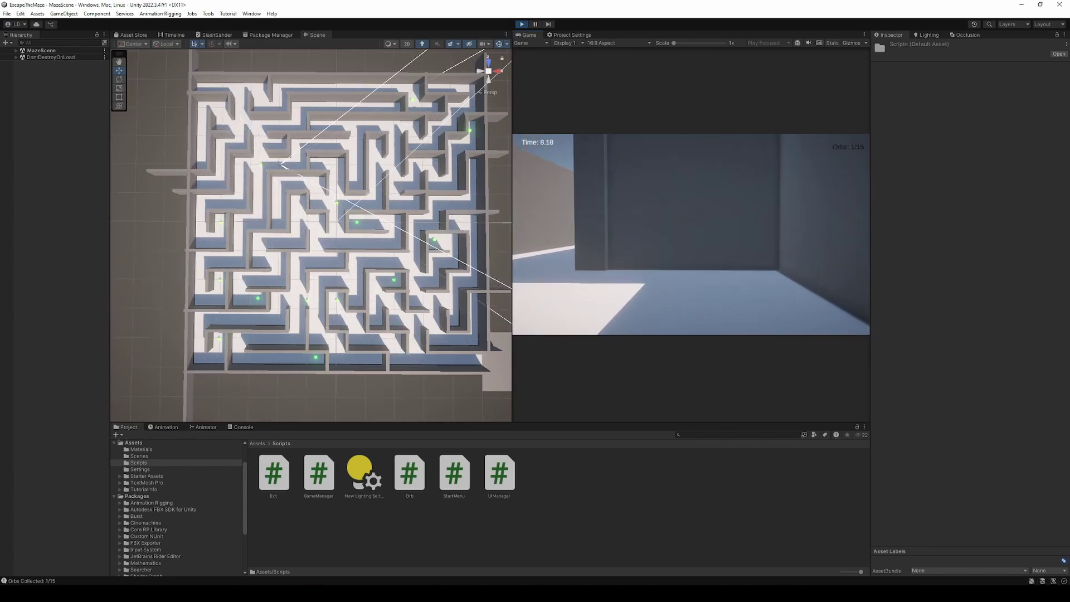
key("w")
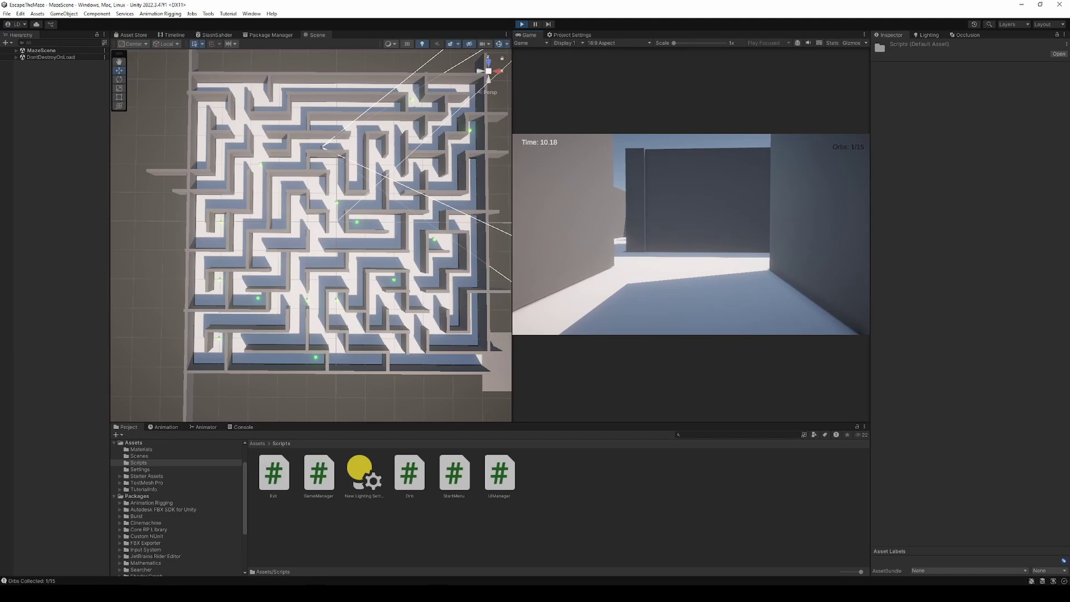
key("w")
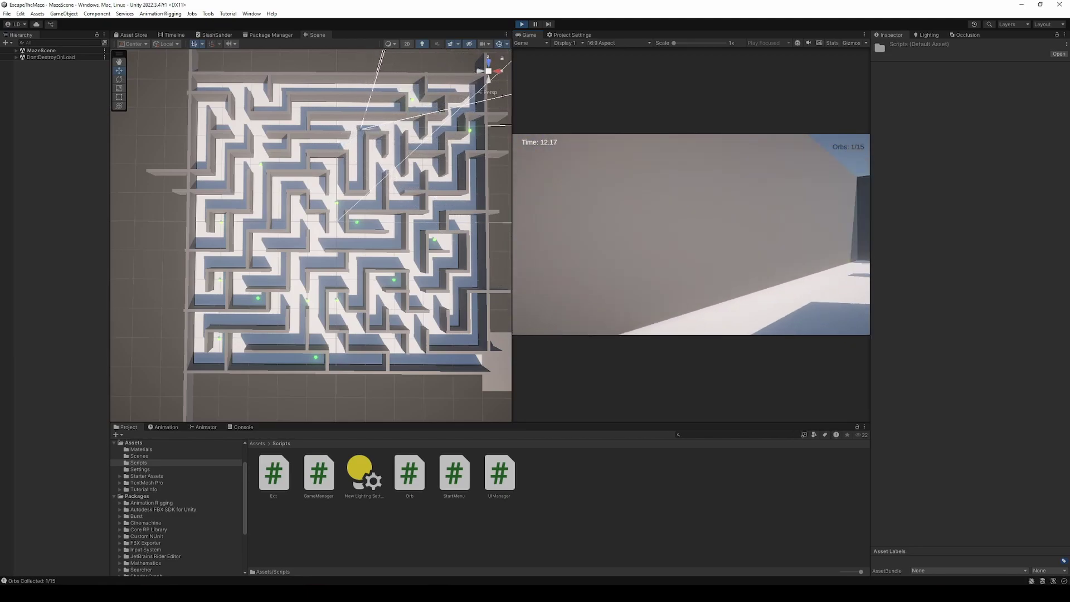
key("w")
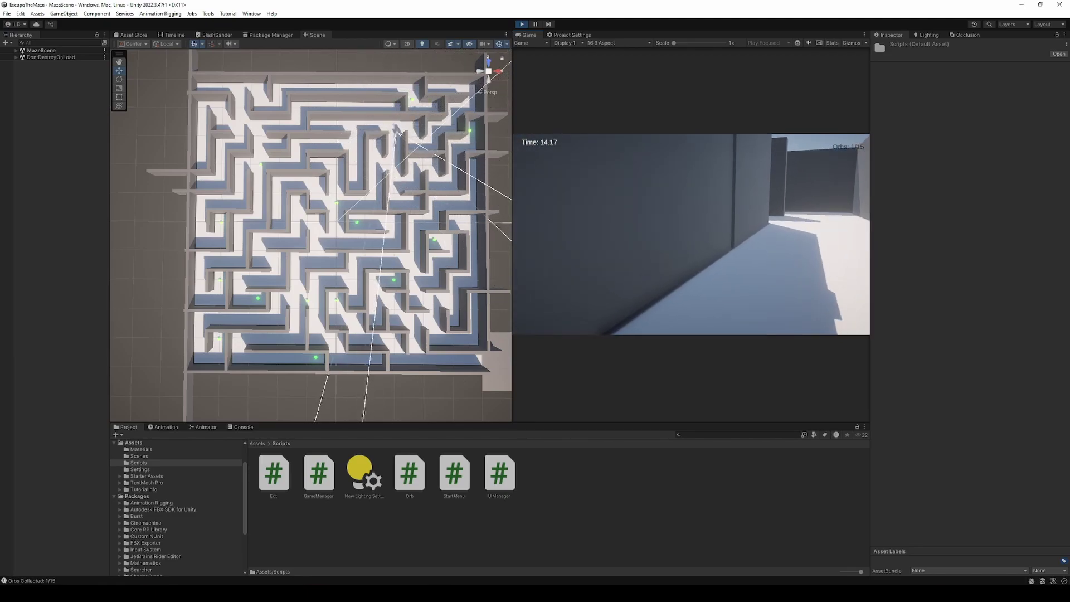
Keep exploring the corridors until a second green orb is collected
key("w")
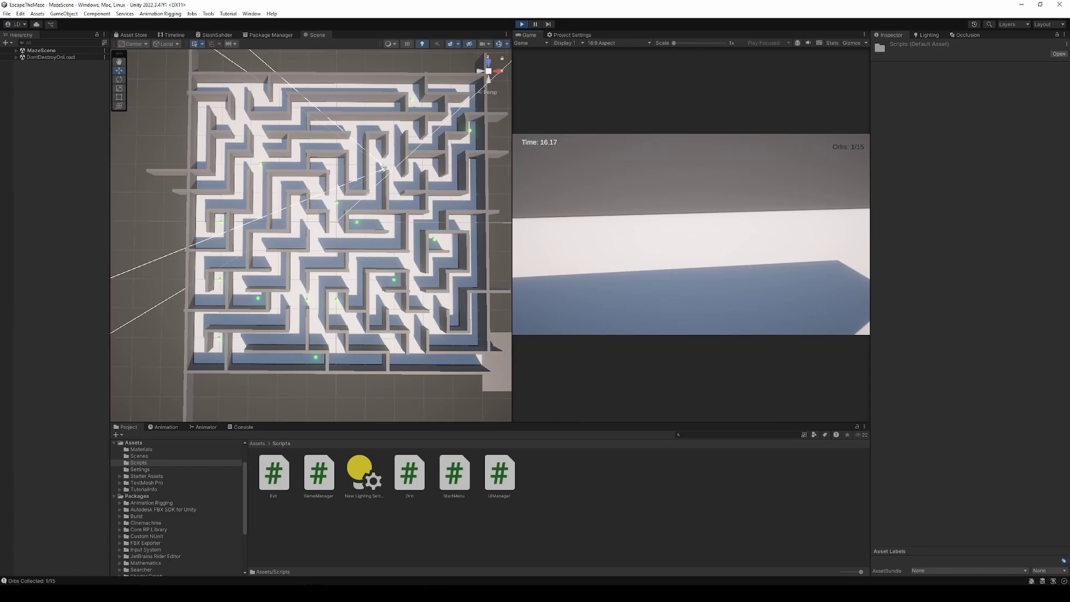
key("w")
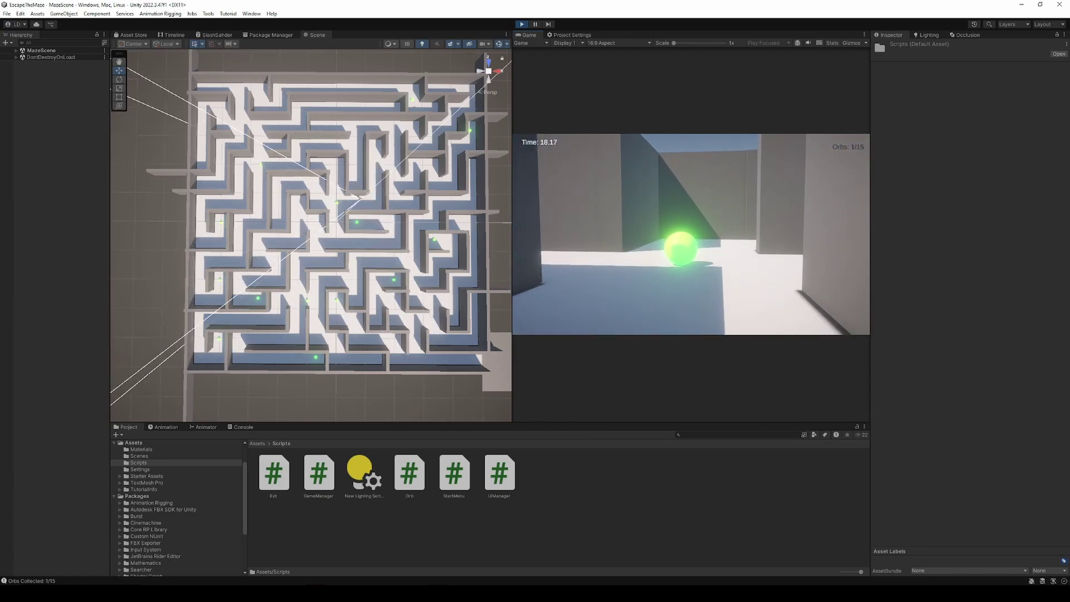
key("w")
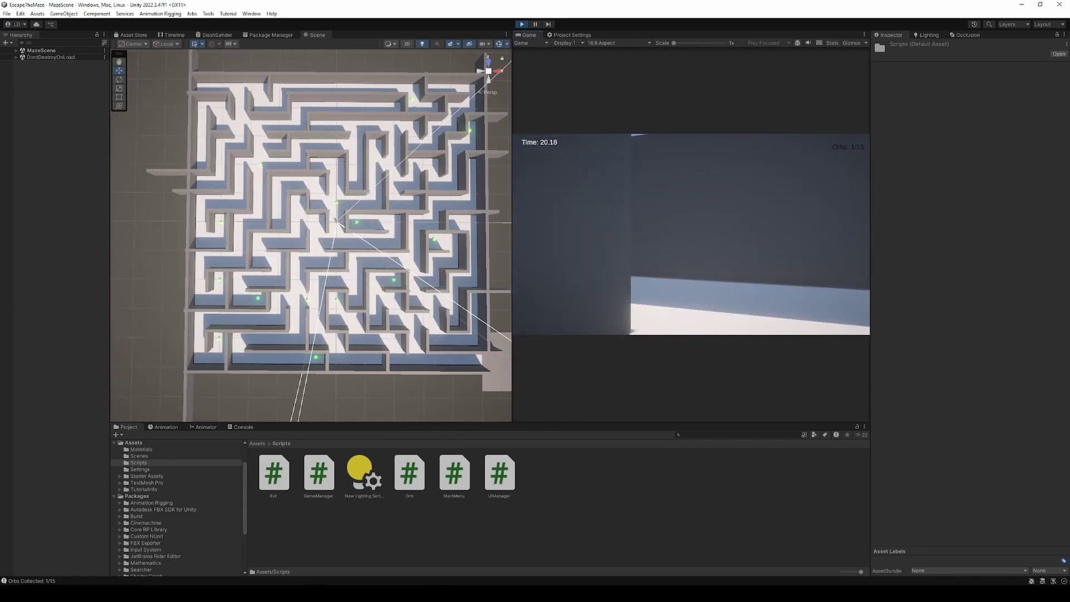
key("w")
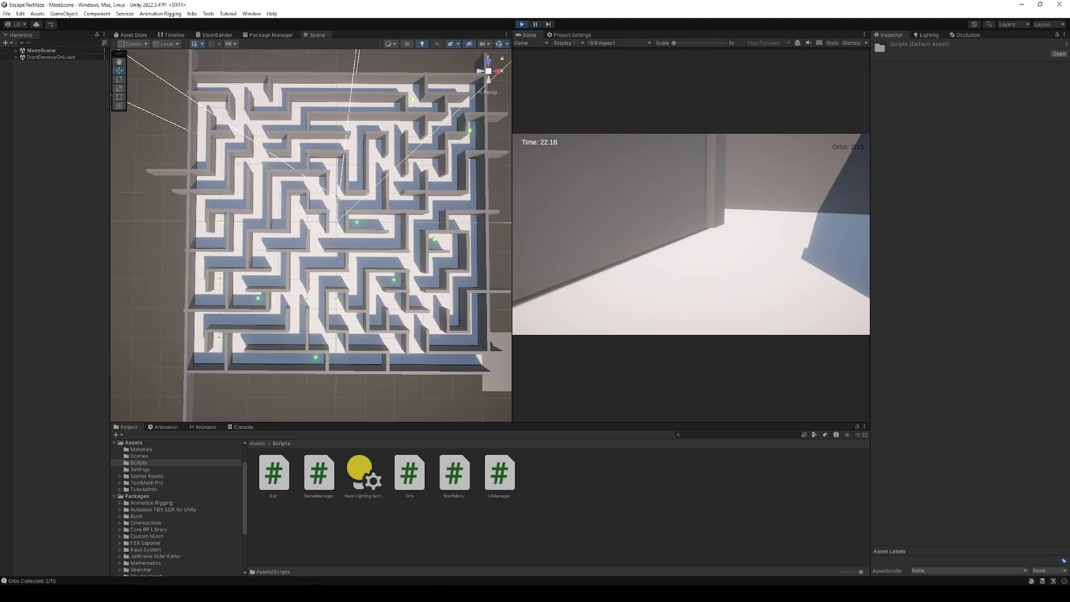
key("w")
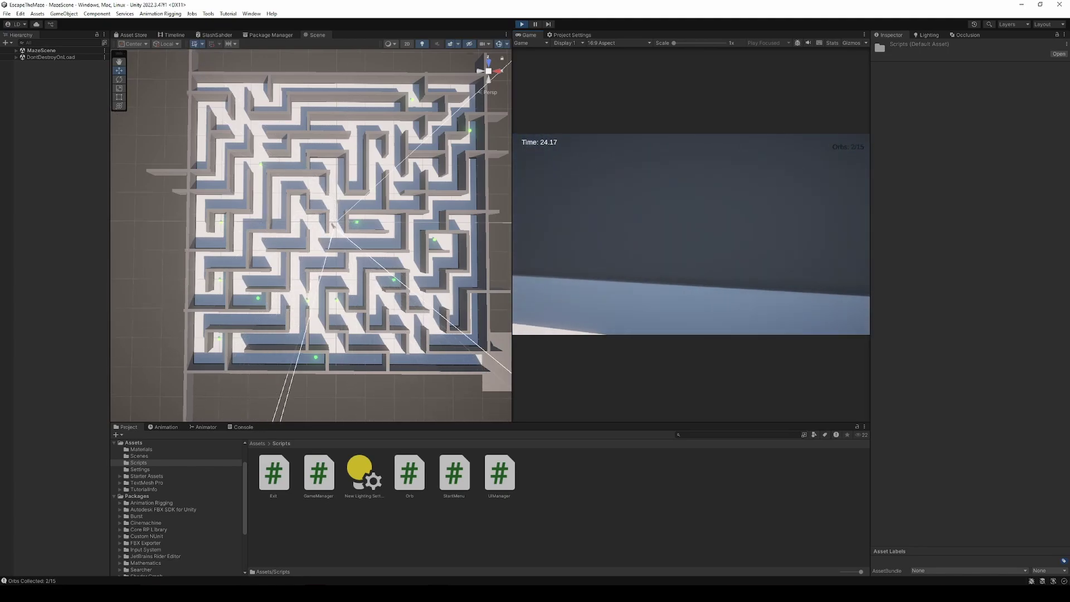
key("w")
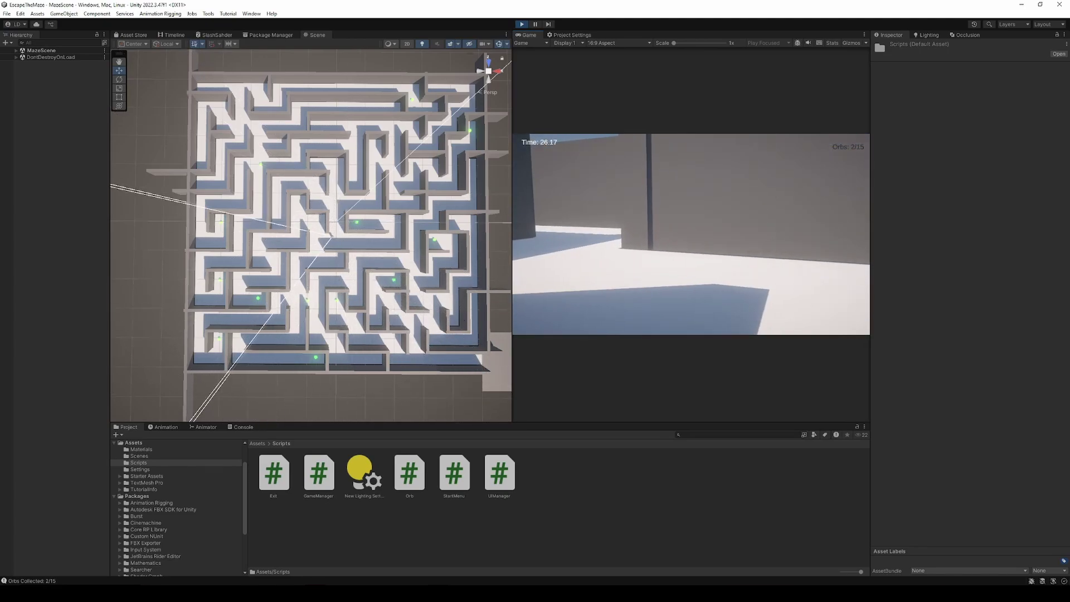
key("w")
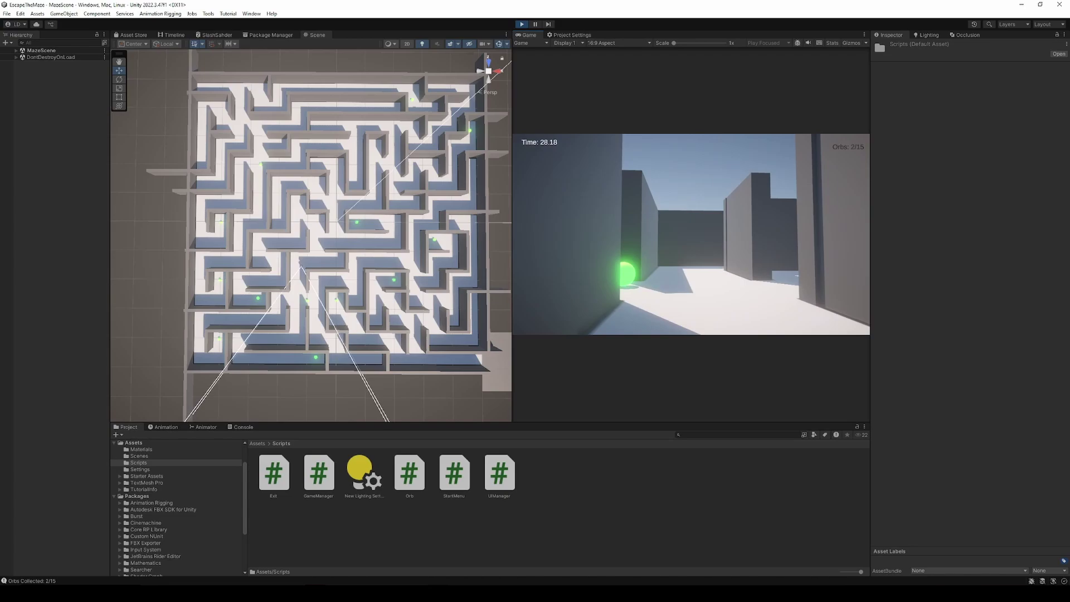
key("w")
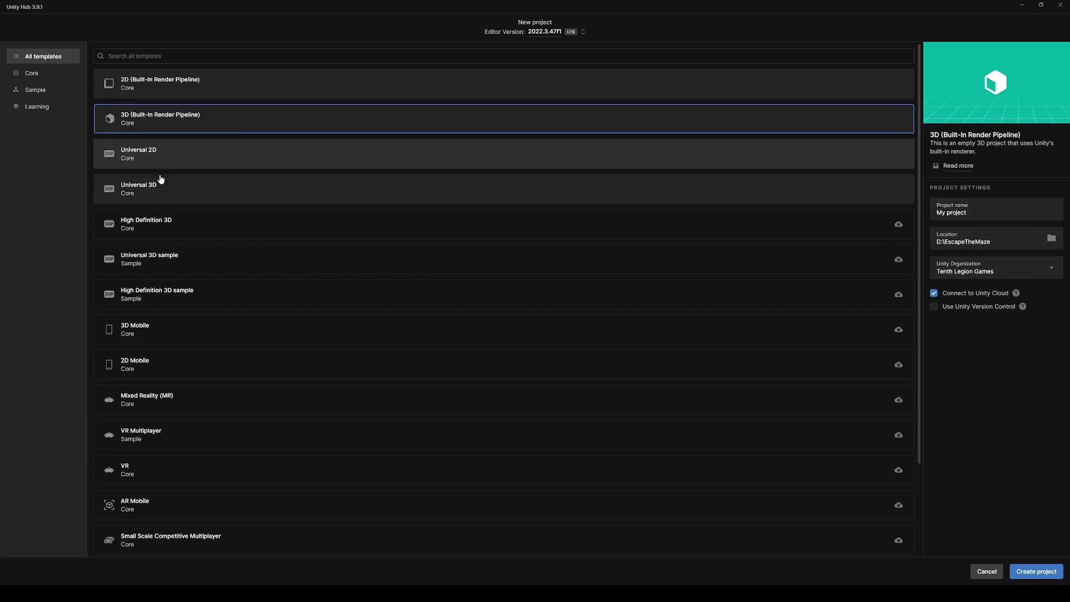
Create the EscapeTheMaze project from the Universal 3D template, then adjust the editor panel widths
left_click(160, 177)
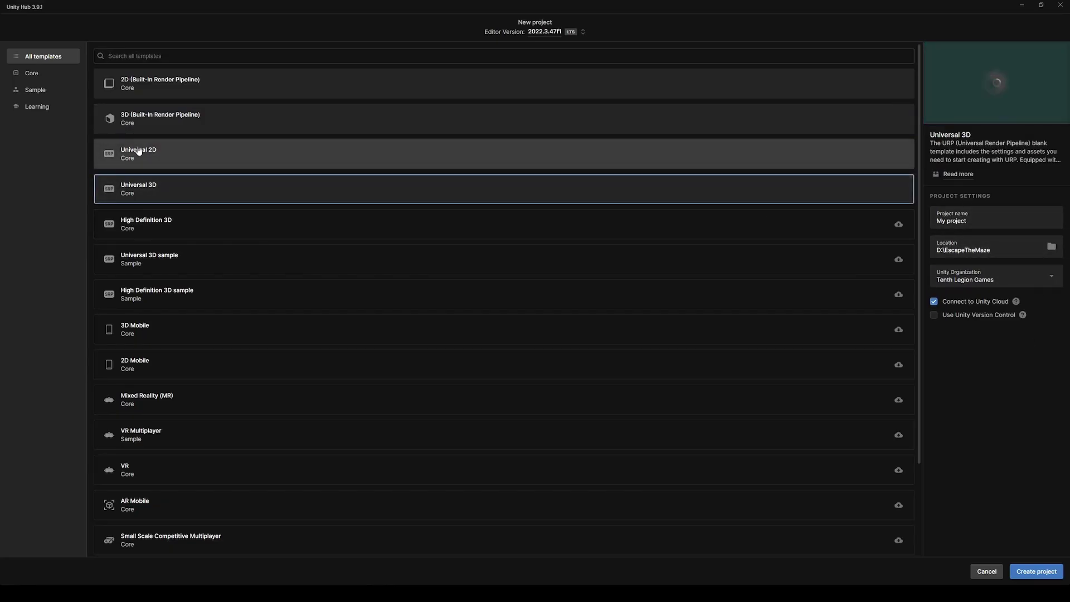
left_click(980, 226)
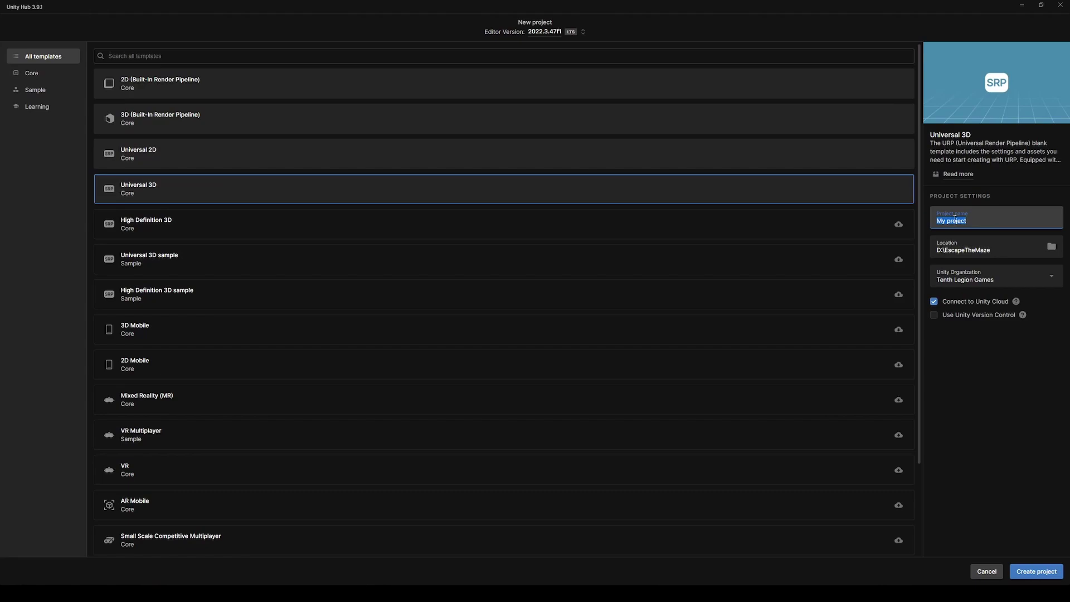
type("EscapeTheMaze")
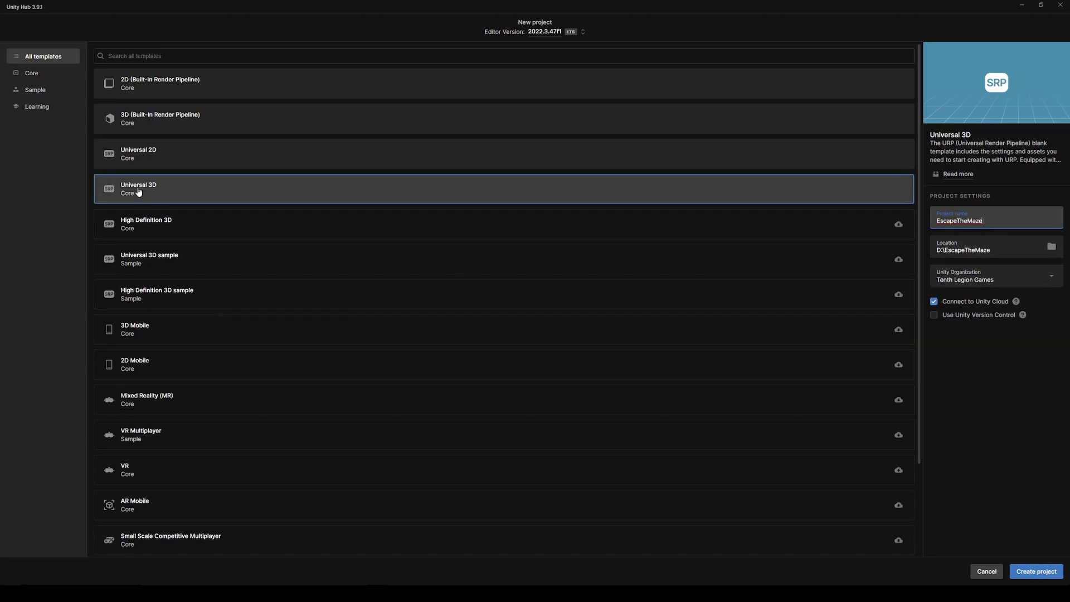
left_click(1036, 571)
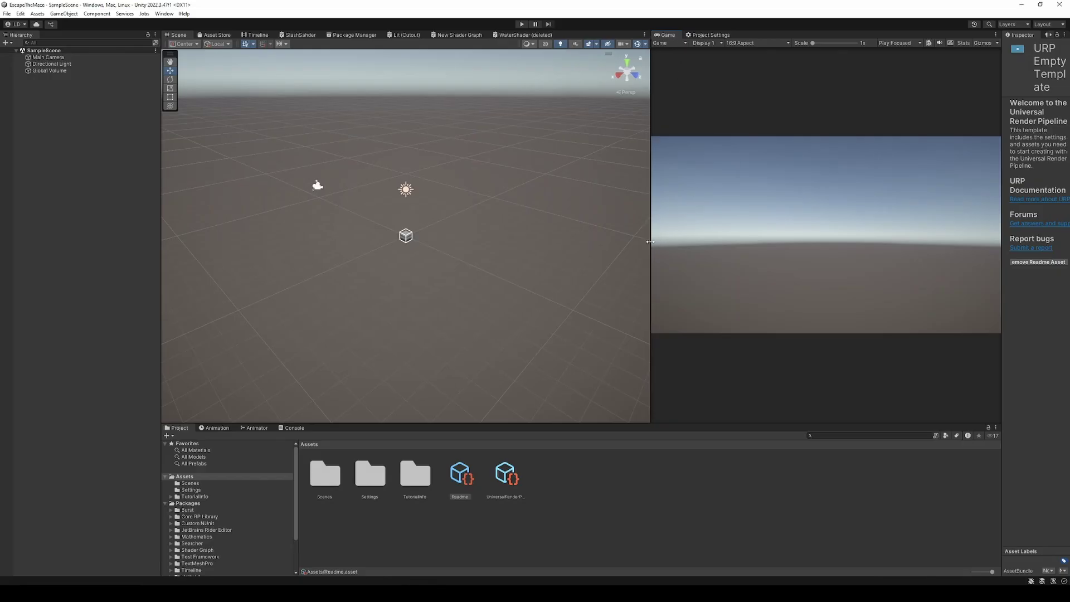
left_click_drag(650, 240, 603, 242)
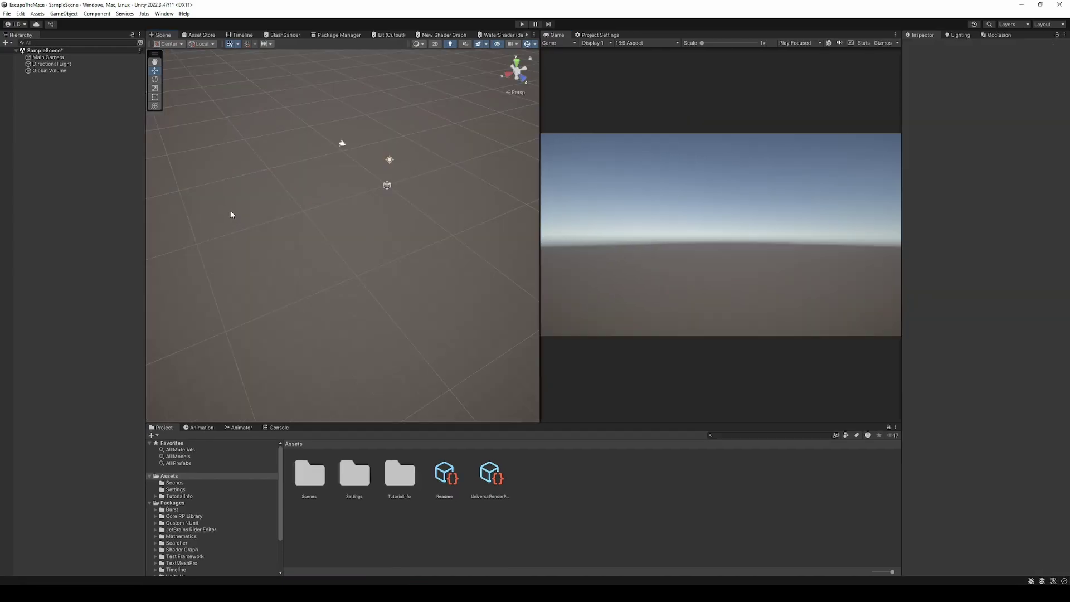
Add a 3D Plane object to the scene from the Hierarchy
right_click_drag(306, 236, 316, 216)
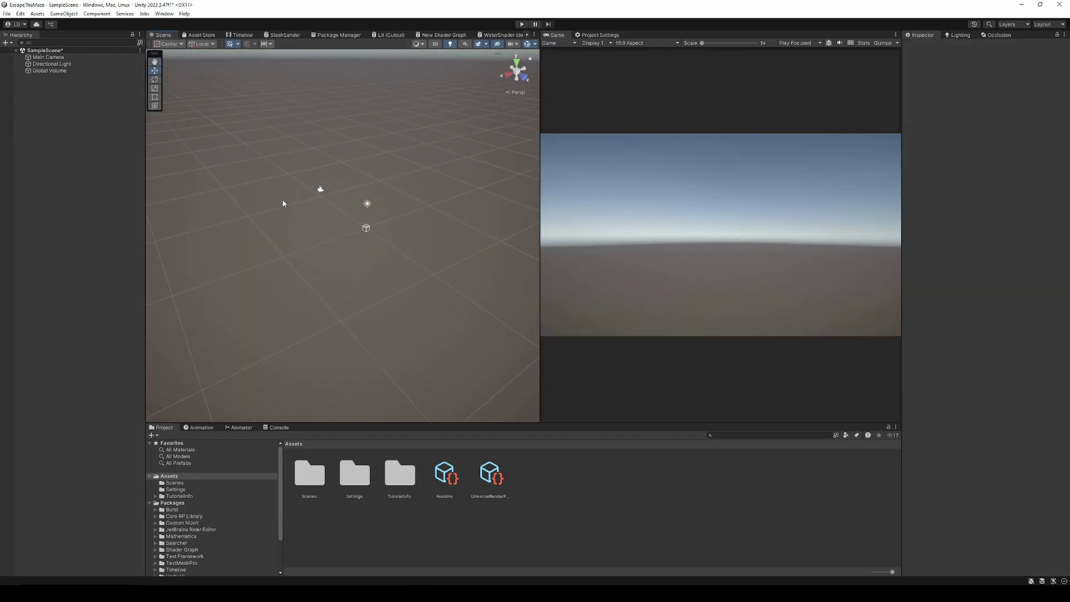
right_click(53, 128)
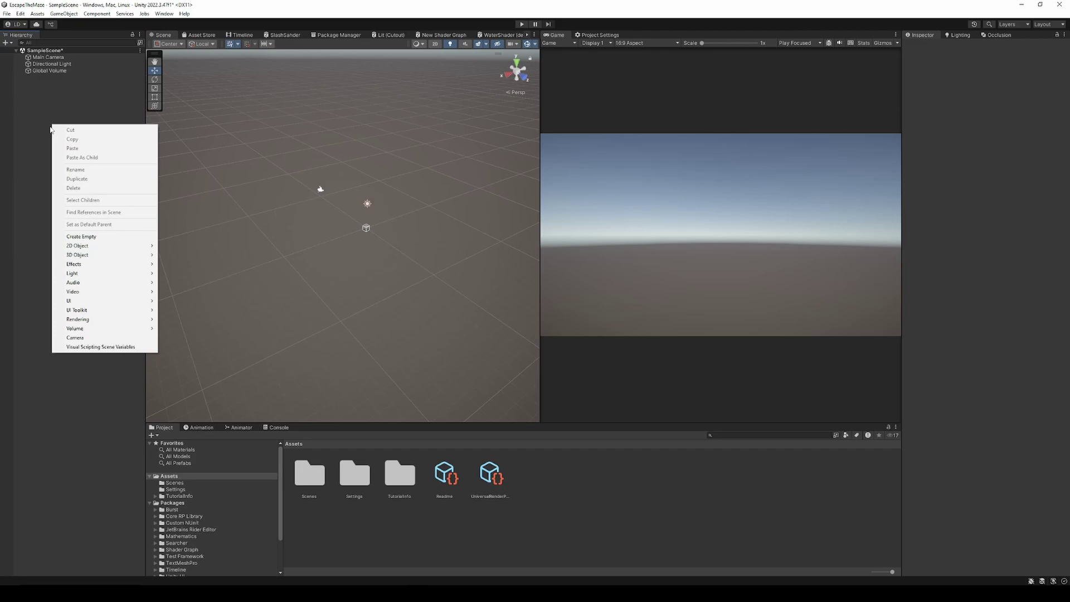
mouse_move(95, 257)
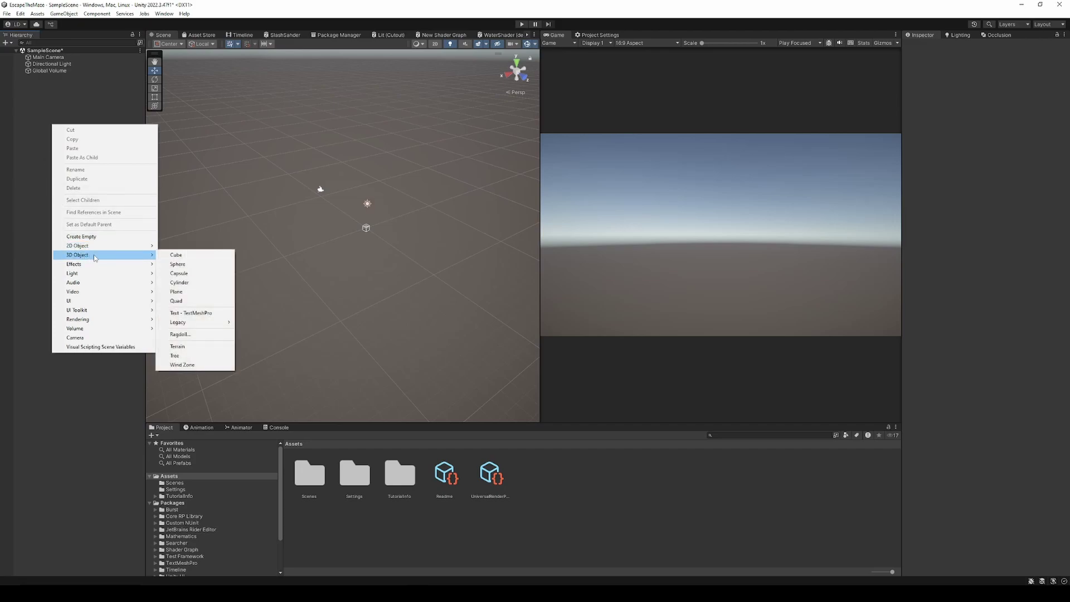
left_click(184, 291)
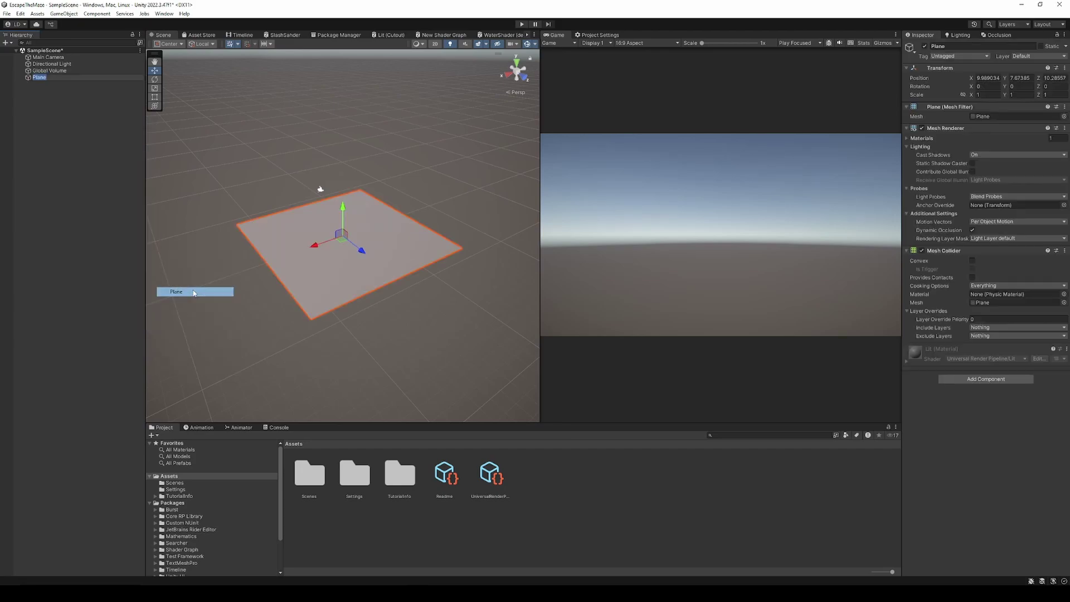
Set the plane's position to 0, 0, 0 and scale to 10, 1, 10, and rename it Floor
left_click(988, 79)
type("0")
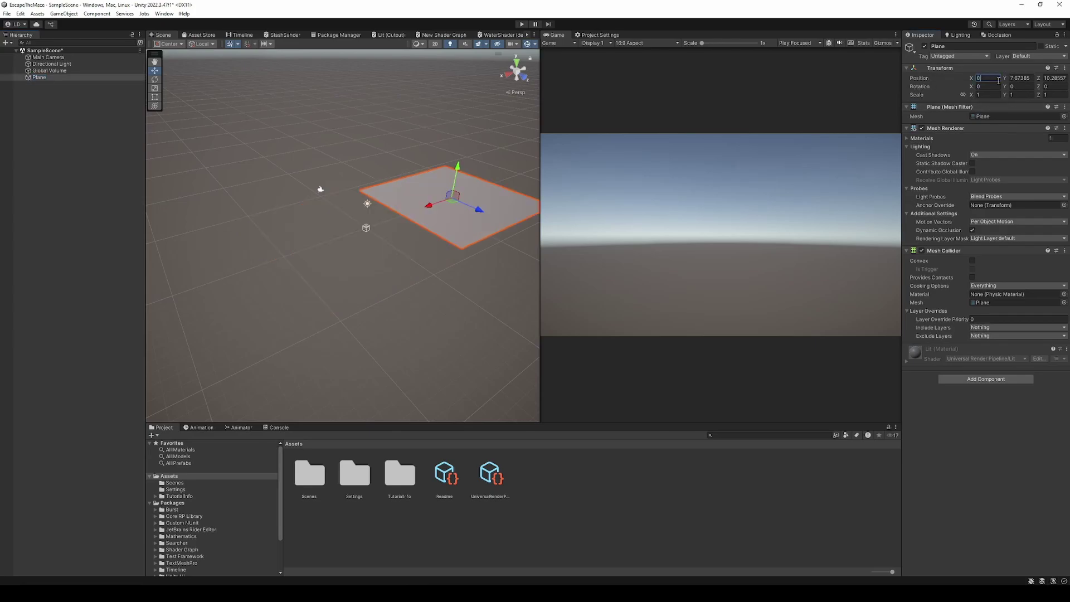
left_click(1024, 79)
type("0")
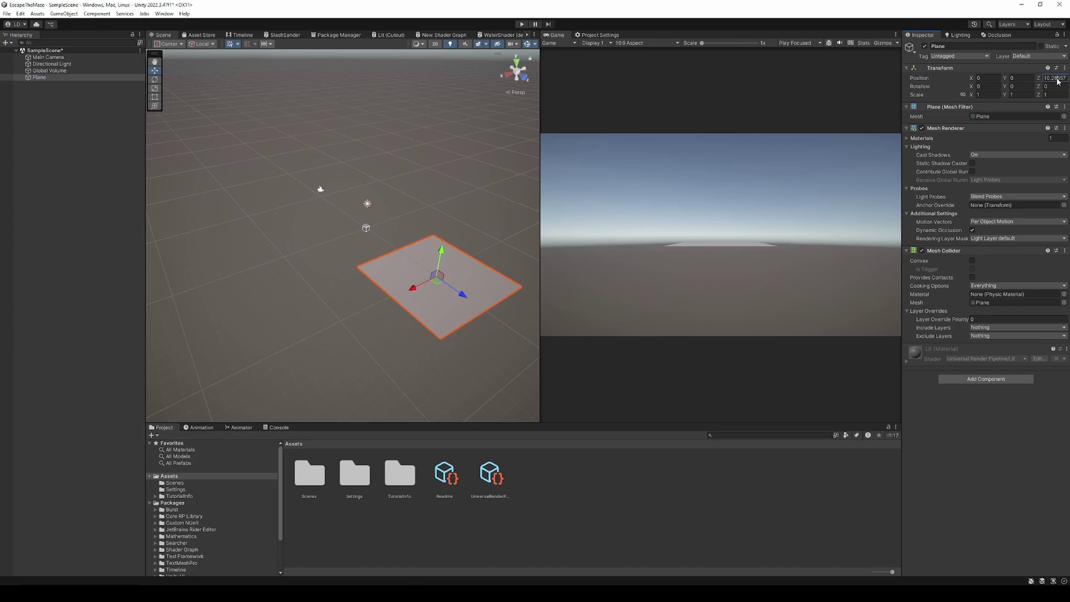
type("0")
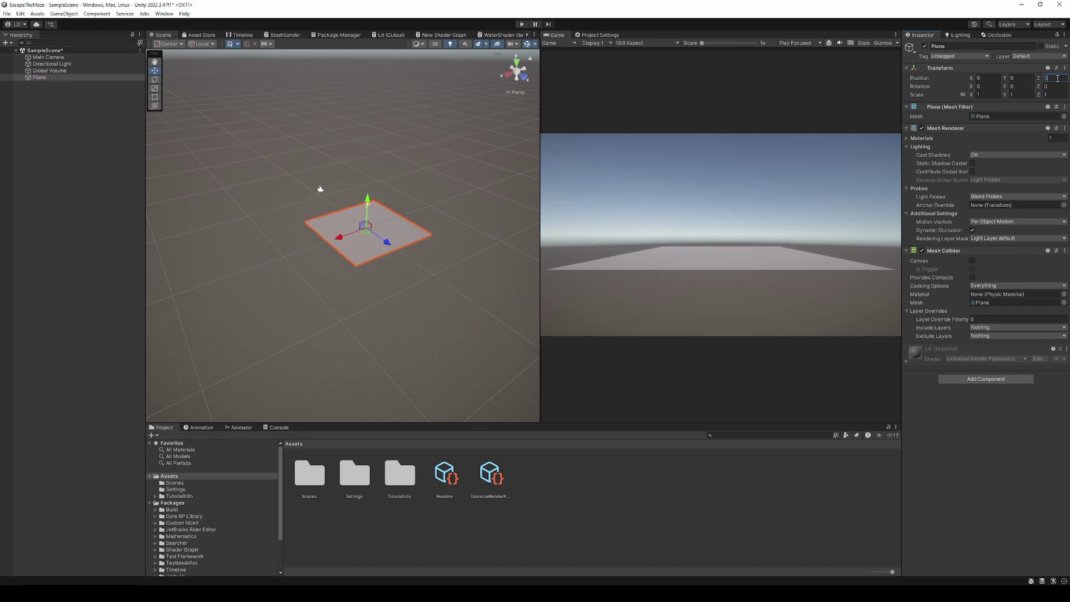
left_click(986, 95)
type("10")
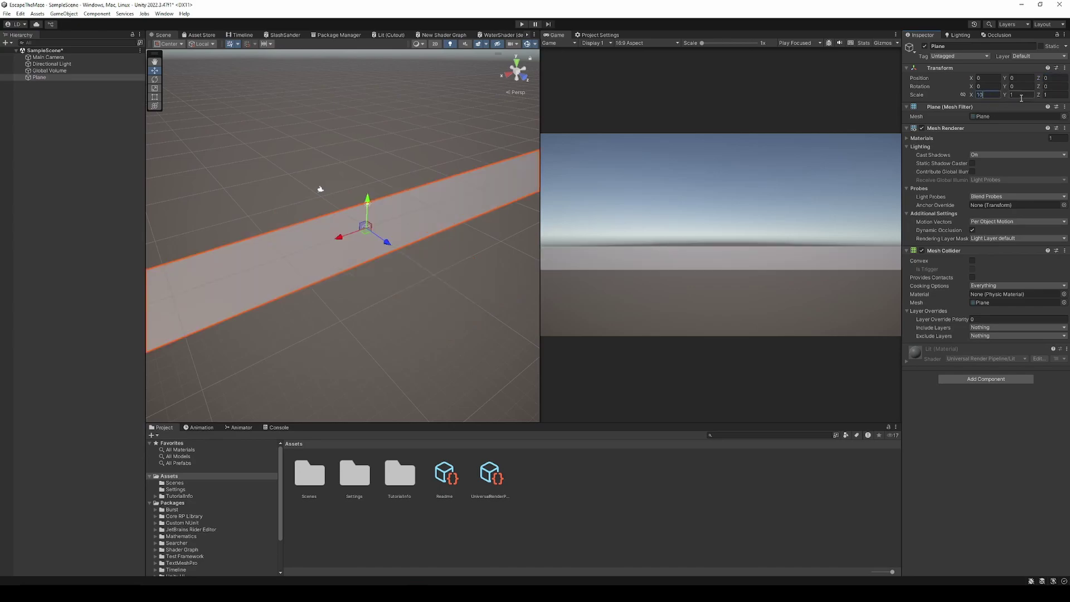
type("10")
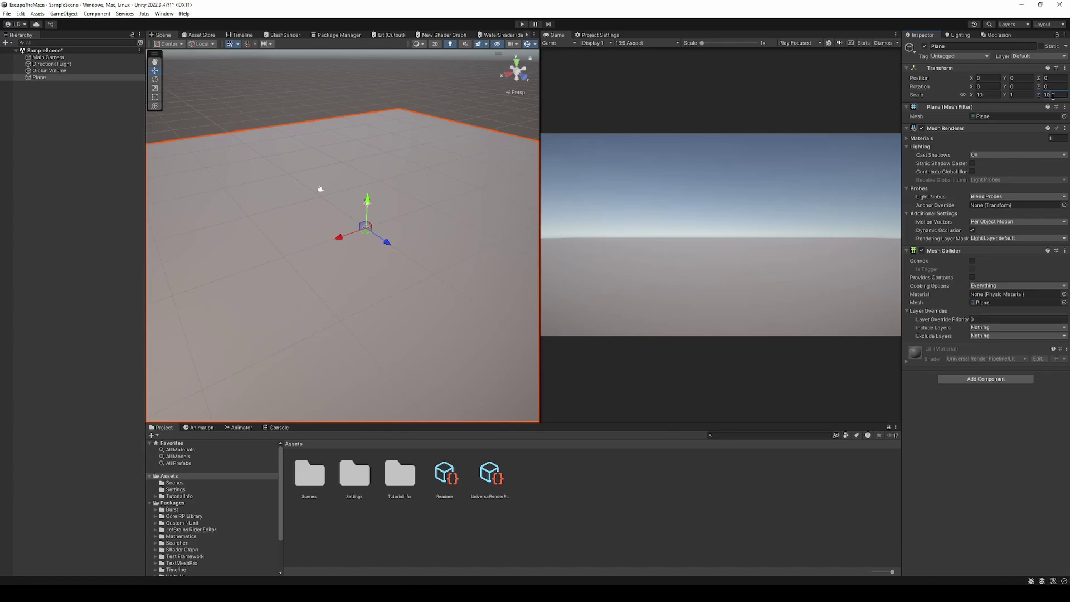
left_click(975, 45)
type("Floor")
Add a 3D Cube to the scene and name it Wall
right_click(78, 126)
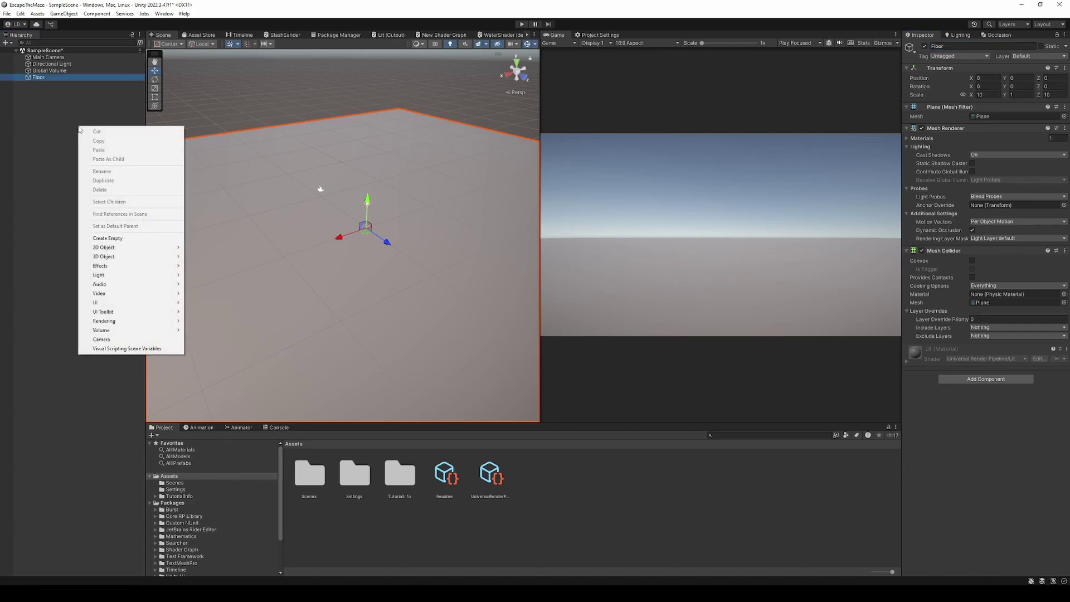
mouse_move(143, 263)
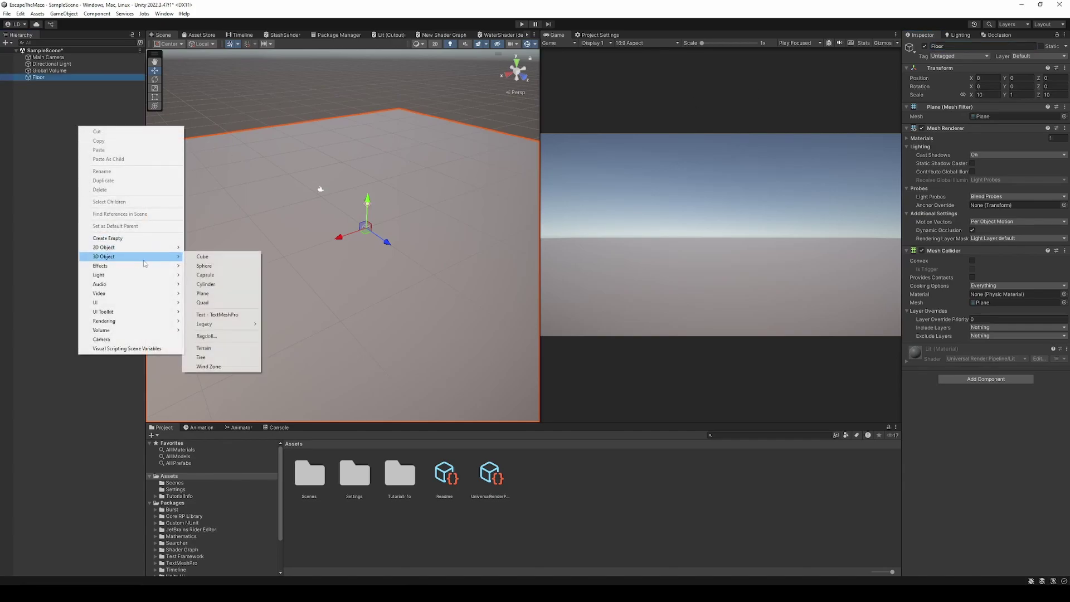
left_click(201, 258)
left_click(959, 47)
type("Wall")
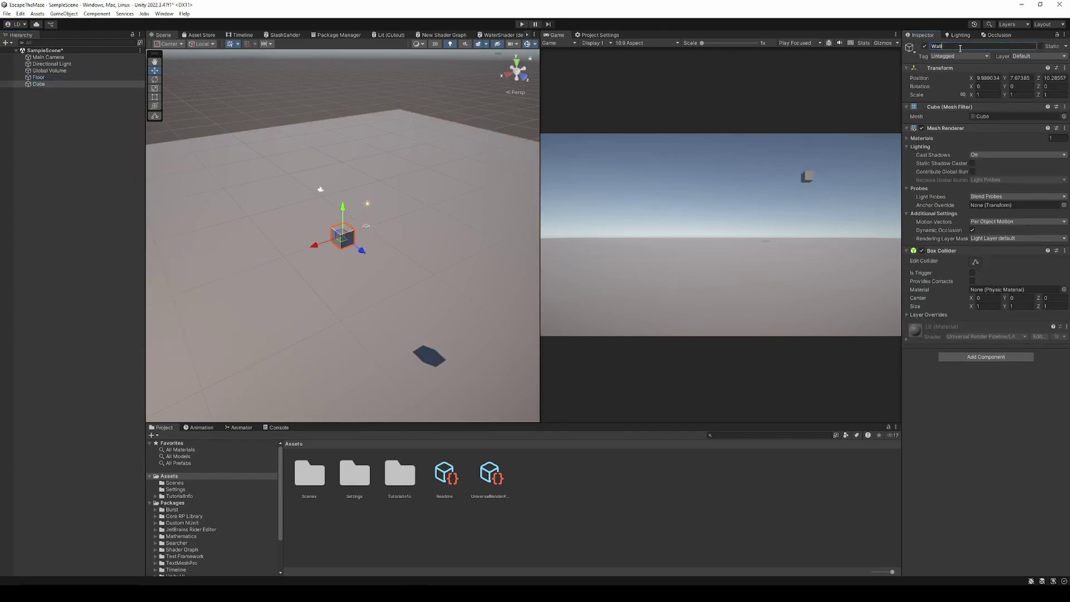
key("Return")
Place Wall at position 0, 1, 0 and give it a Y scale of 2
left_click(986, 78)
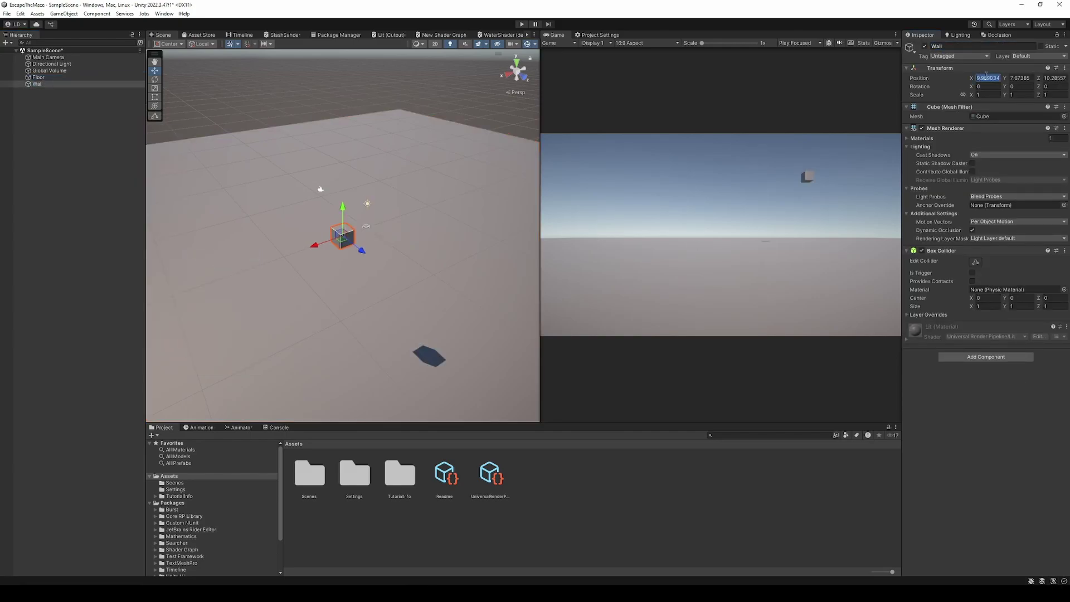
type("0")
key("Tab")
type("1")
key("Tab")
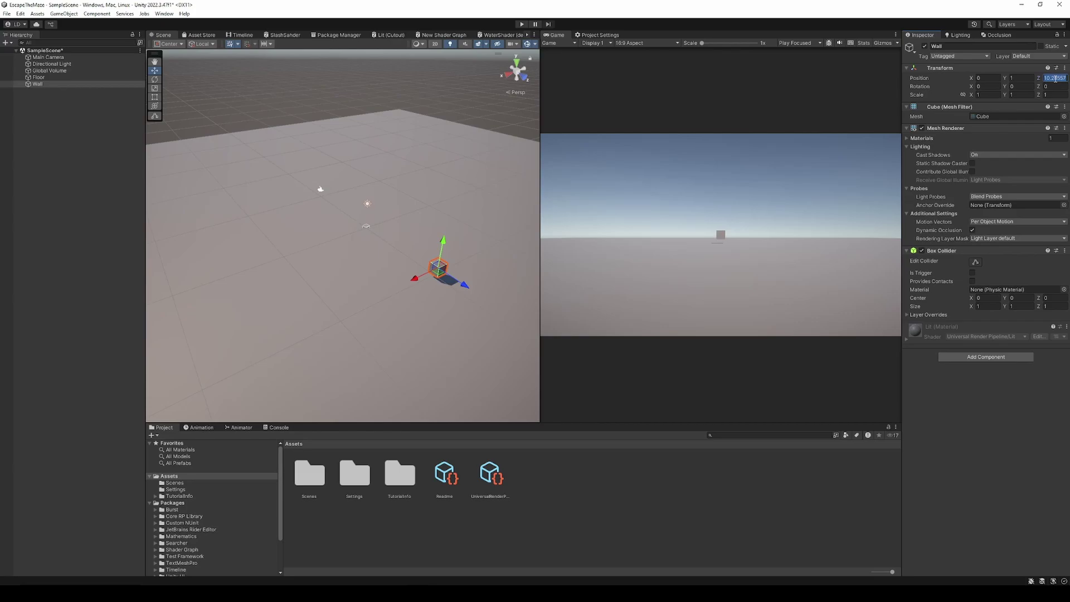
type("0")
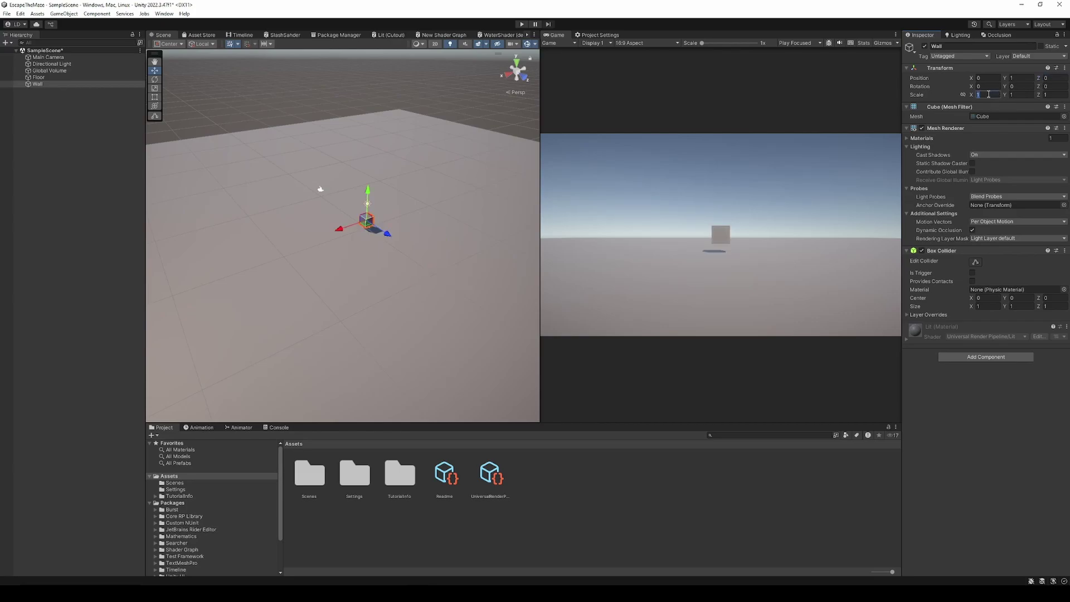
key("Tab")
type("2")
key("Tab")
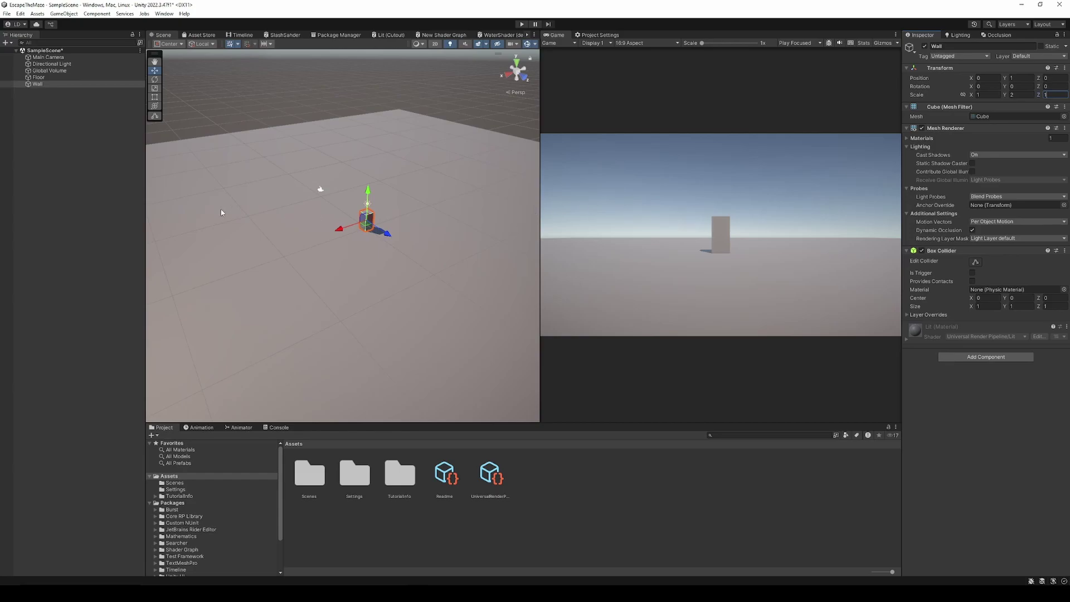
scroll(220, 212, "up", 3)
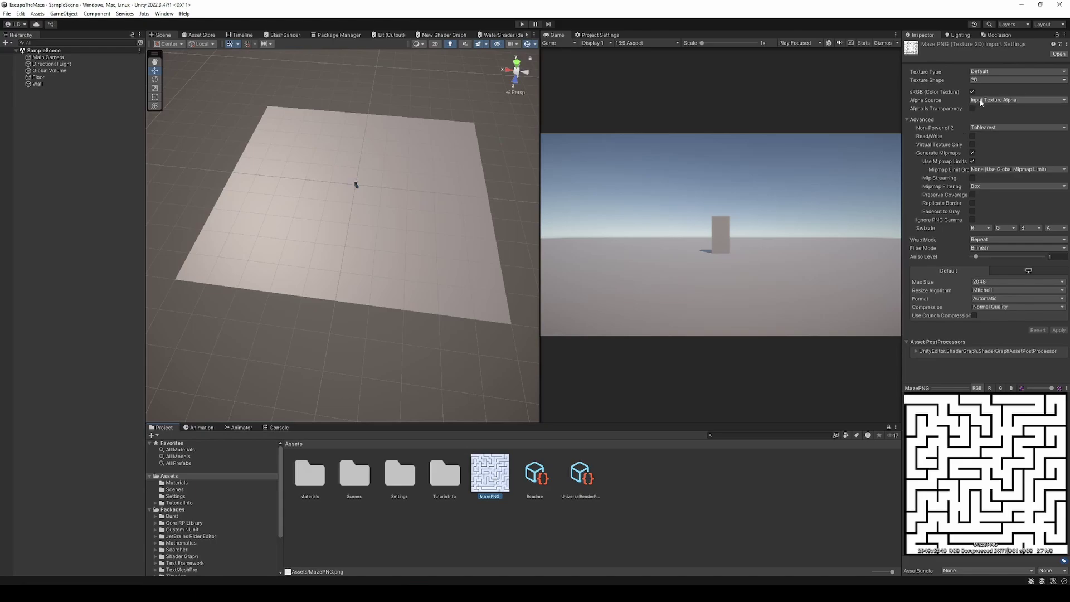
Make MazePNG a Sprite (2D and UI), drop it onto the Floor, and save its import settings
left_click(995, 81)
left_click(994, 73)
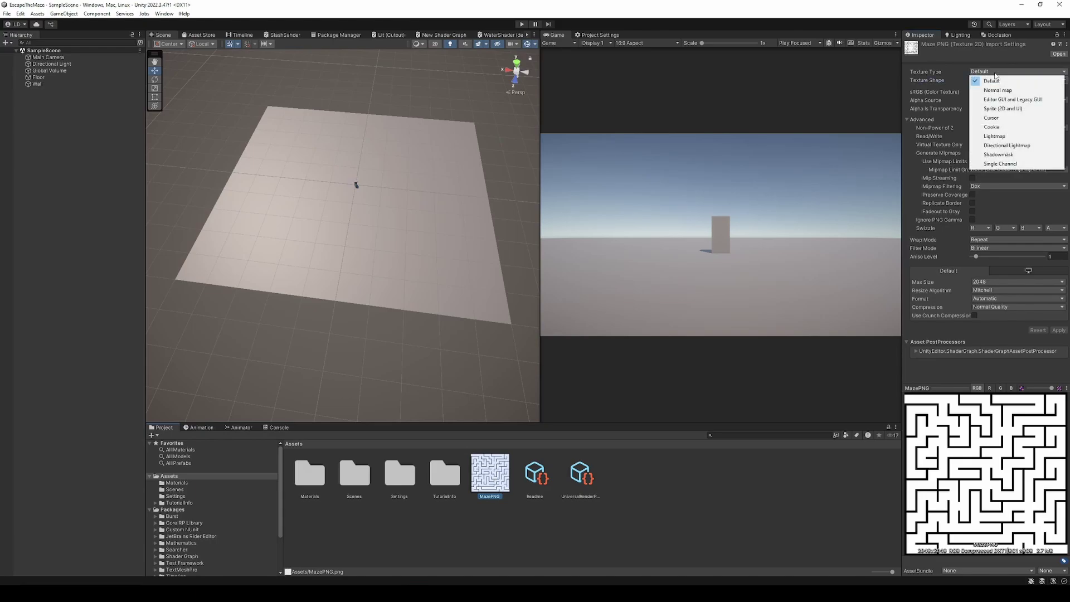
left_click(1012, 111)
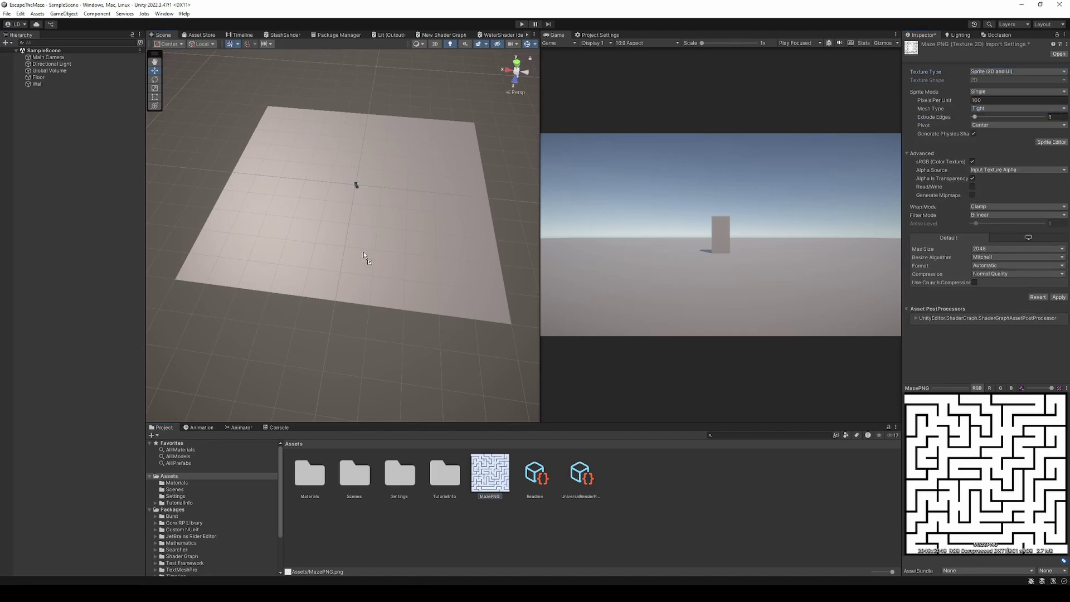
left_click_drag(363, 255, 364, 254)
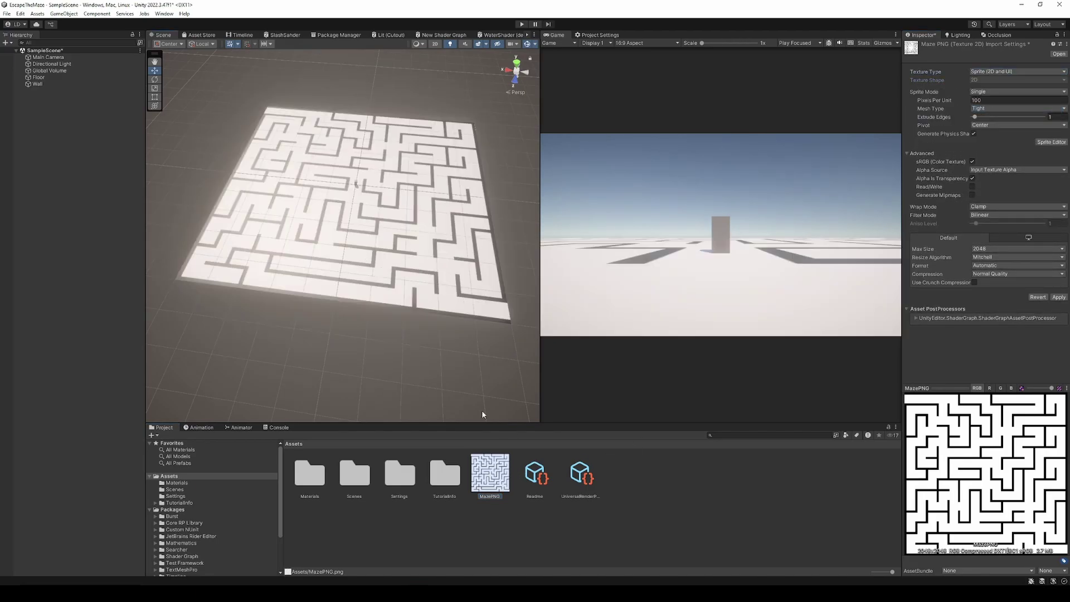
left_click(659, 488)
left_click(521, 314)
scroll(450, 307, "up", 10)
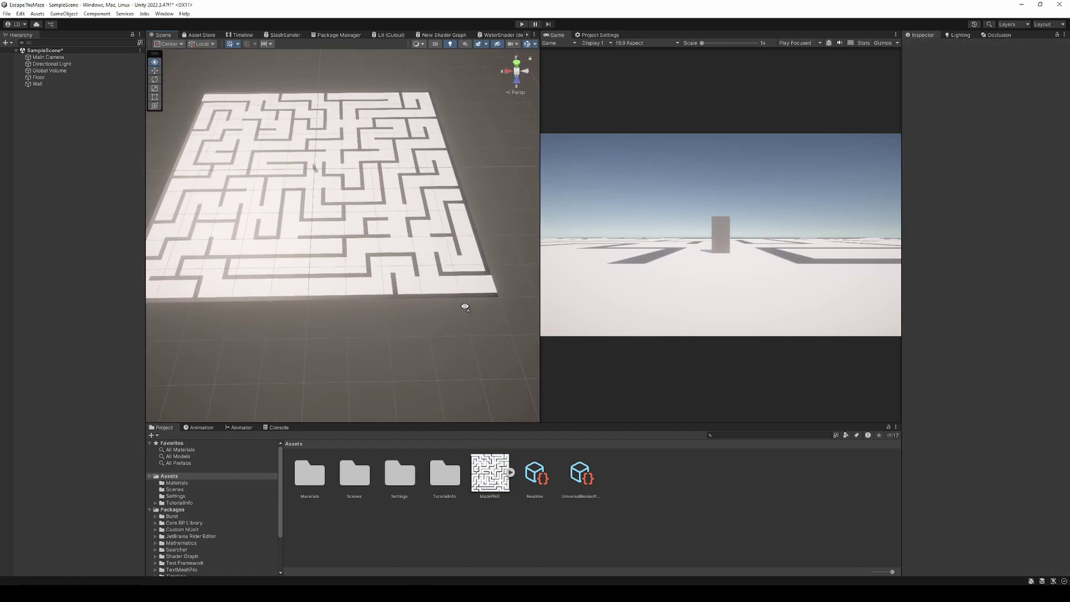
Move Wall along Z to about 49.26 at the maze's edge
left_click(37, 84)
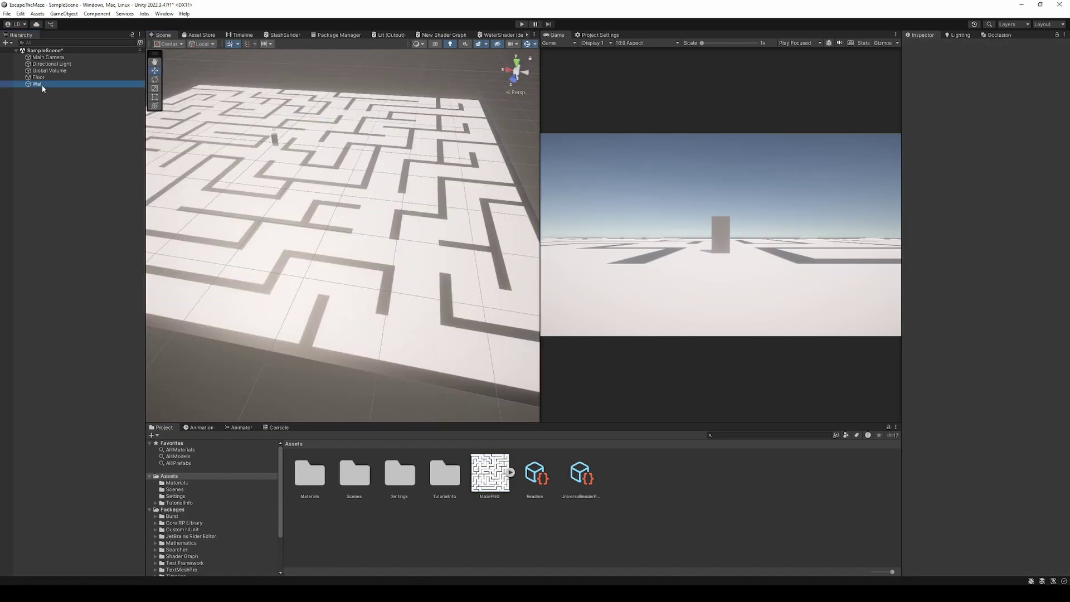
left_click_drag(262, 150, 176, 226)
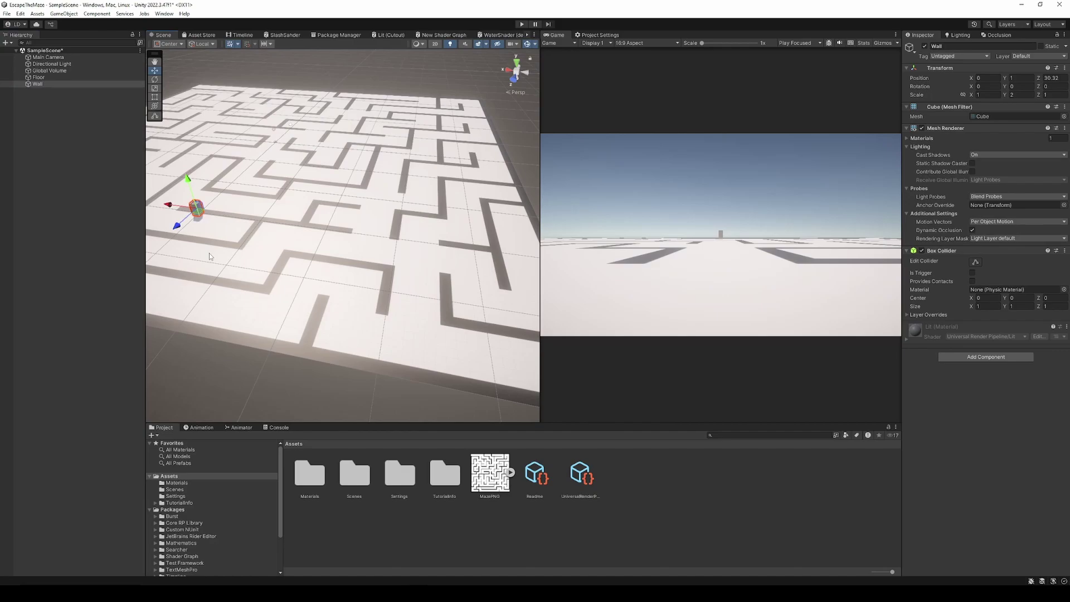
right_click_drag(340, 230, 262, 228)
left_click_drag(309, 193, 212, 268)
right_click_drag(212, 267, 390, 285)
key("a")
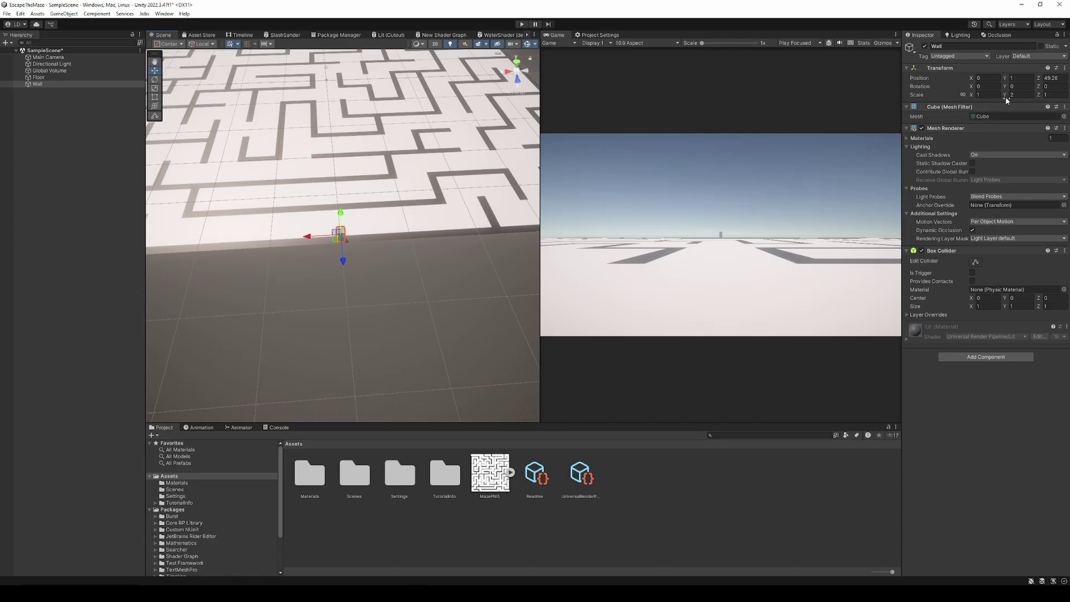
type("10")
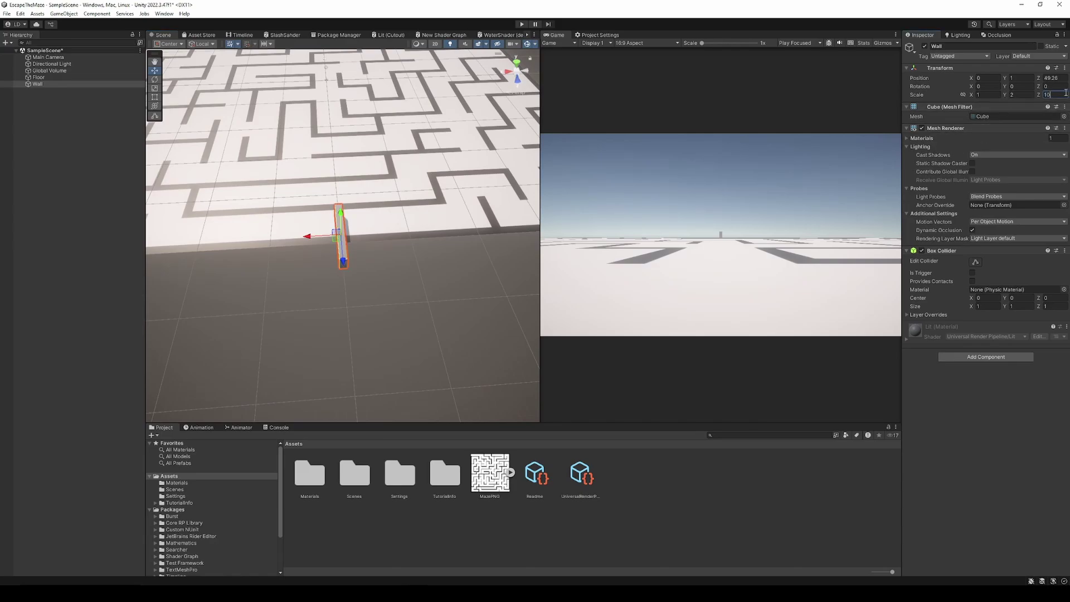
key("BackSpace")
Set Wall's X scale to 100 and save the scene with Ctrl+S
left_click(978, 96)
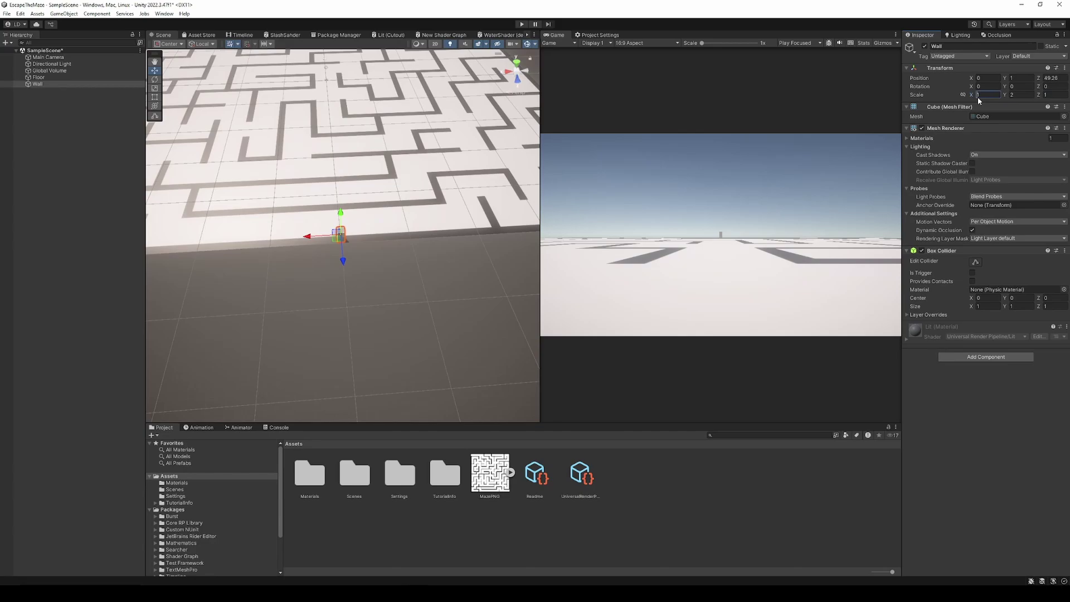
type("10")
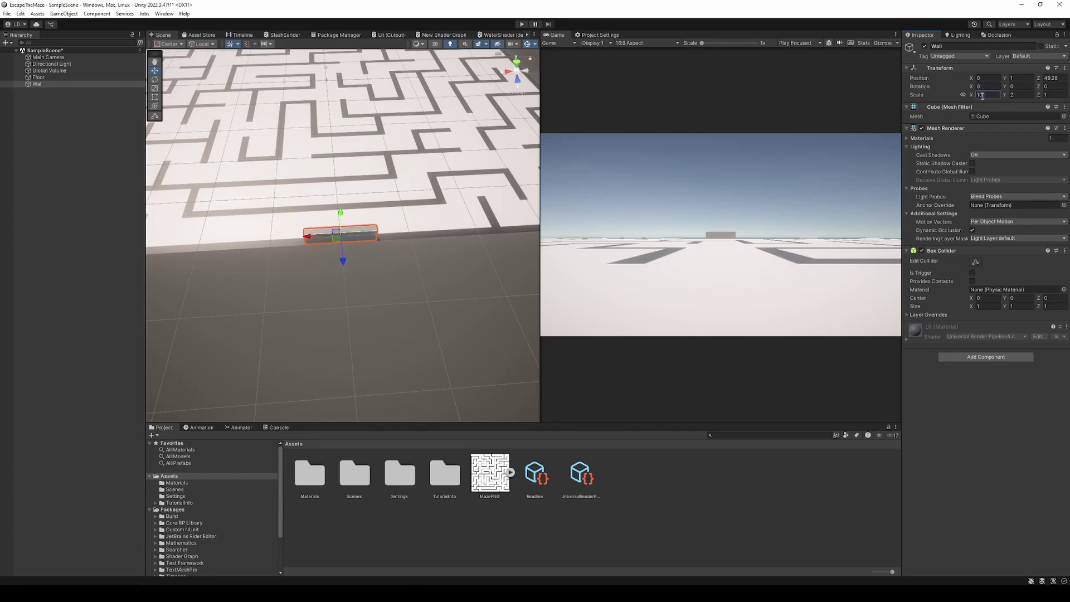
type("0")
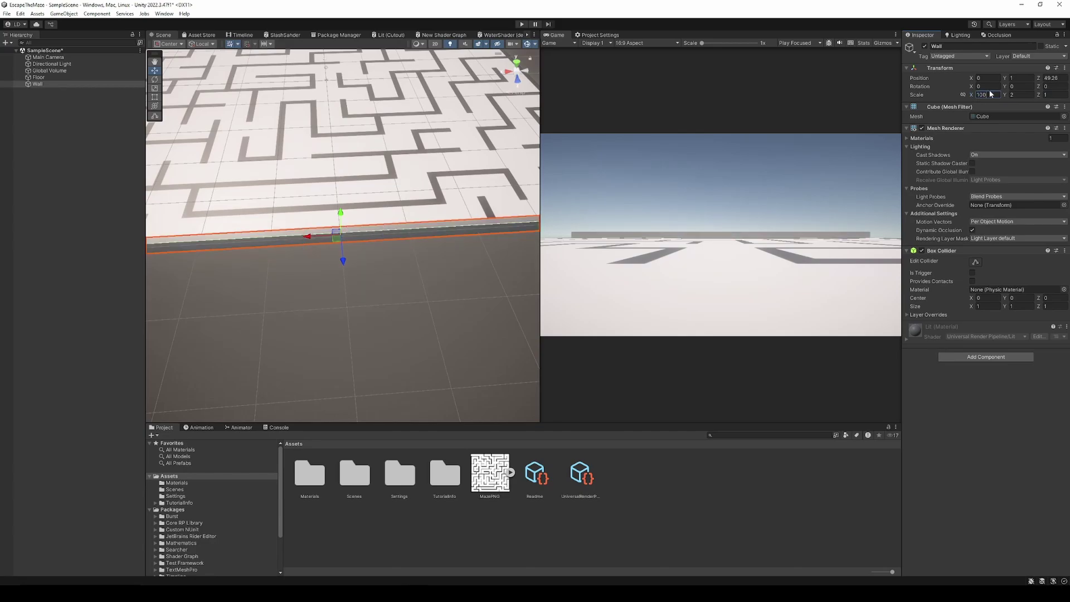
right_click_drag(437, 209, 508, 180)
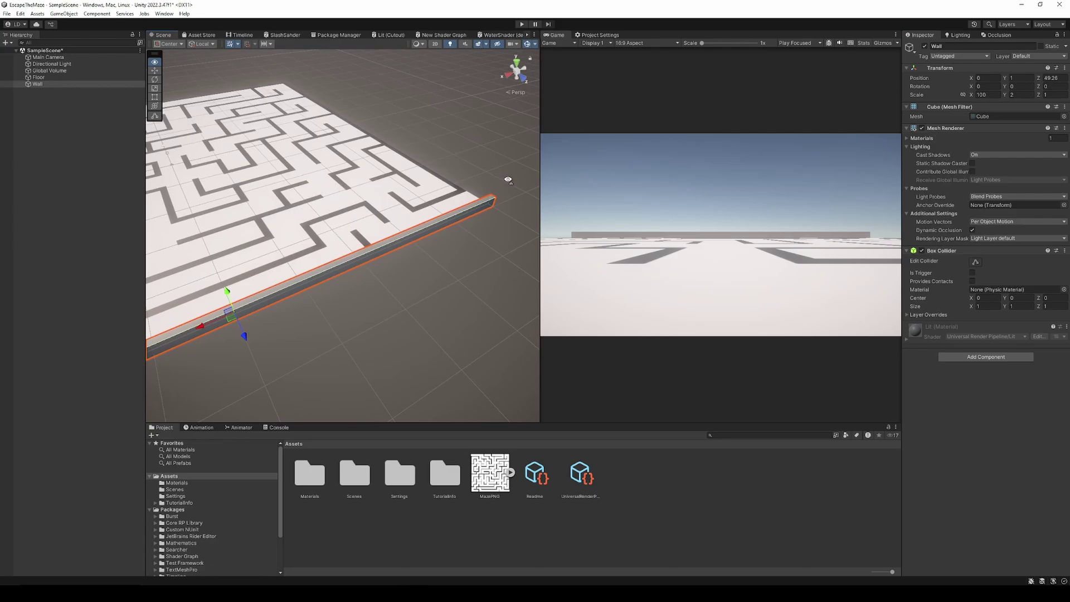
left_click_drag(508, 180, 332, 180, "alt")
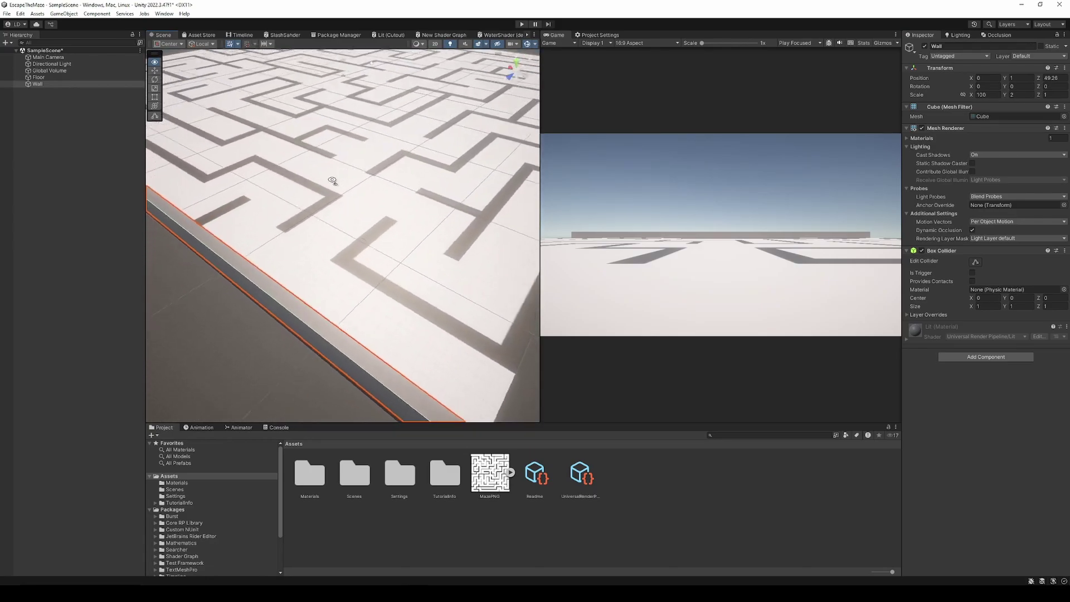
right_click_drag(332, 181, 243, 156)
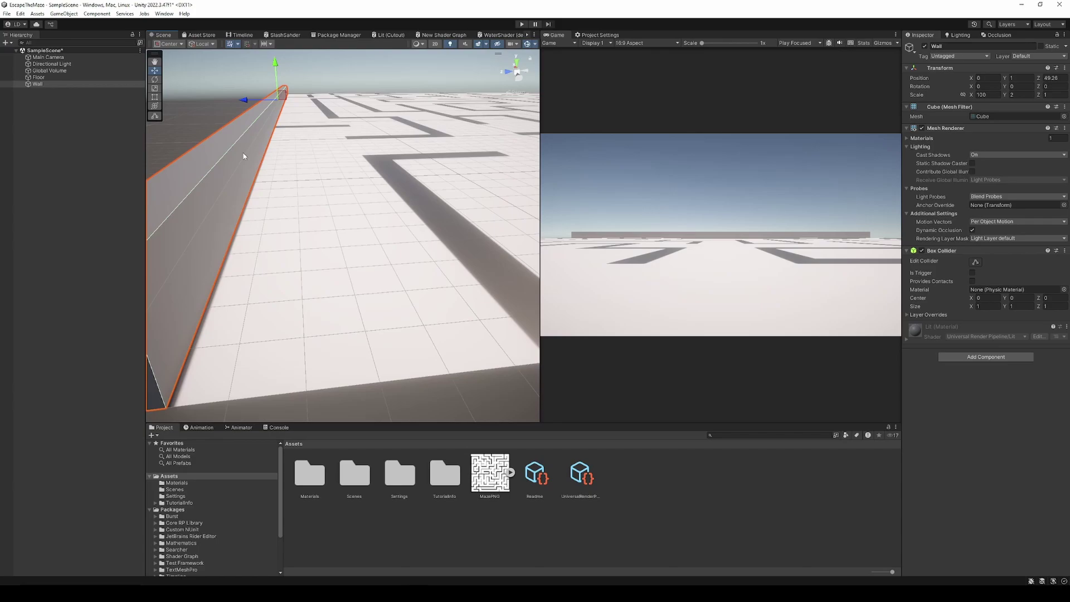
key("ctrl+s")
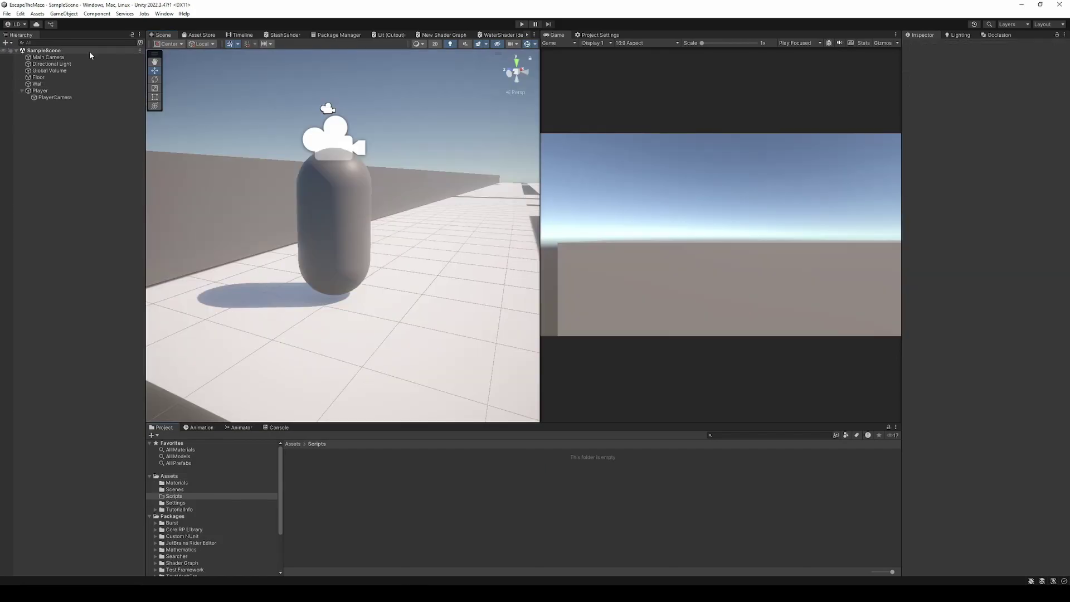
In Package Manager, search the Unity Registry for 'input' and install Input System 1.7.0
left_click(168, 15)
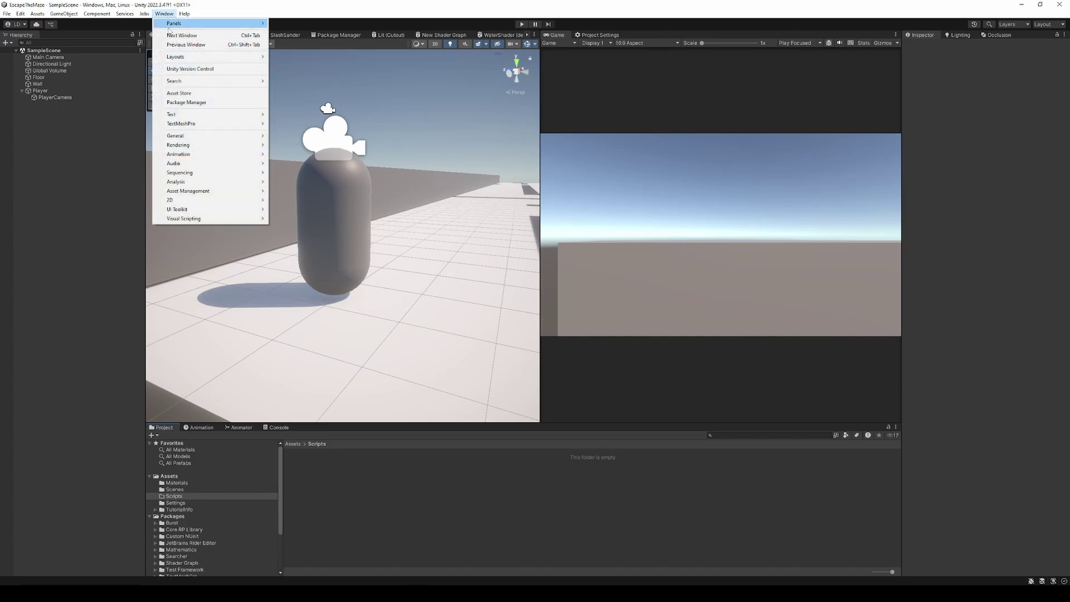
left_click(189, 102)
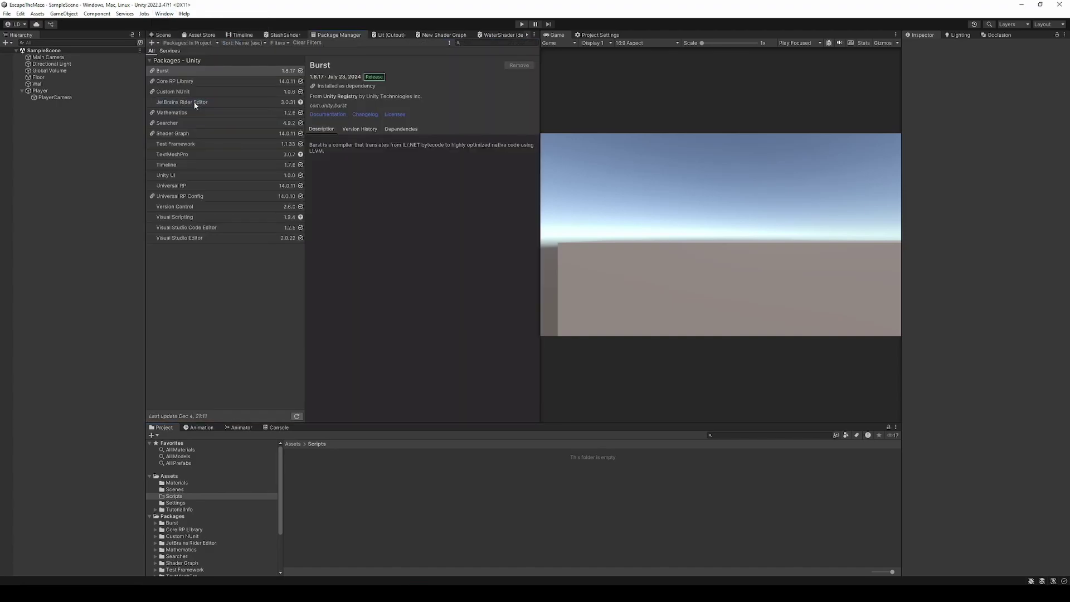
left_click(213, 70)
left_click(211, 43)
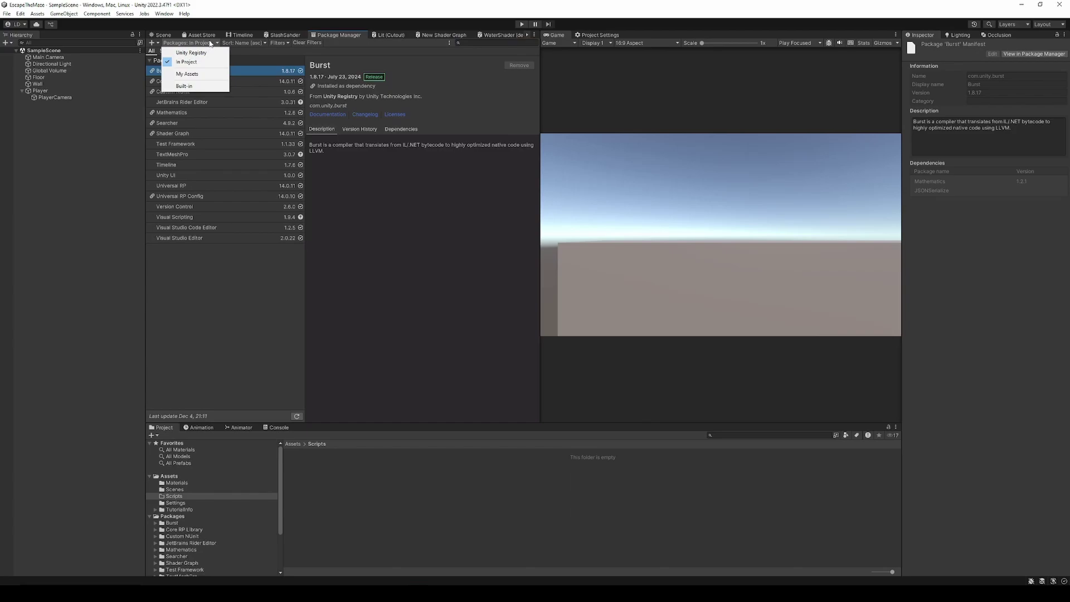
left_click(191, 52)
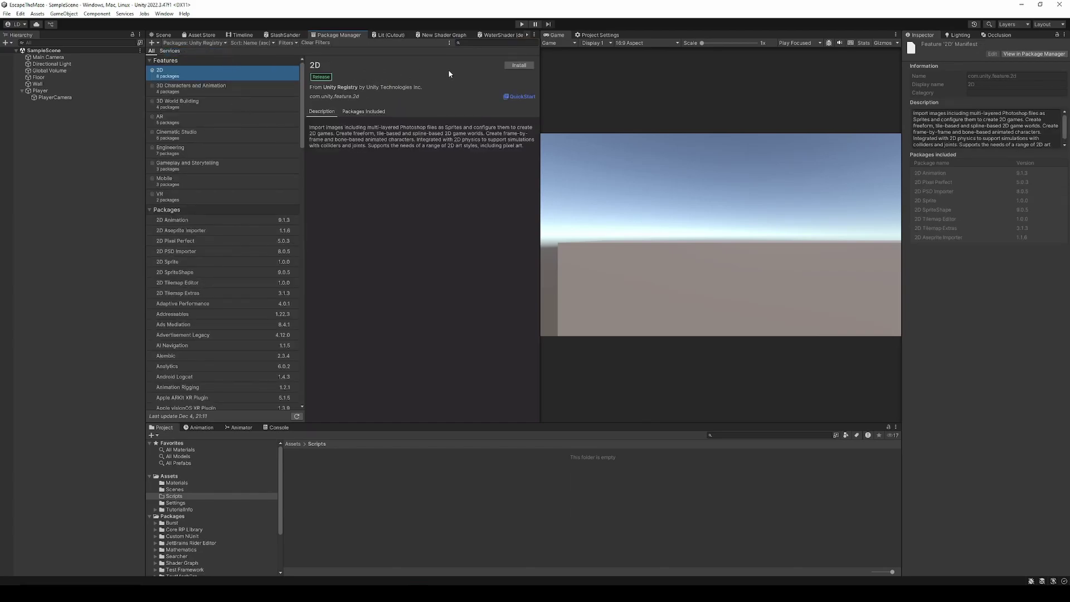
left_click(489, 43)
type("in")
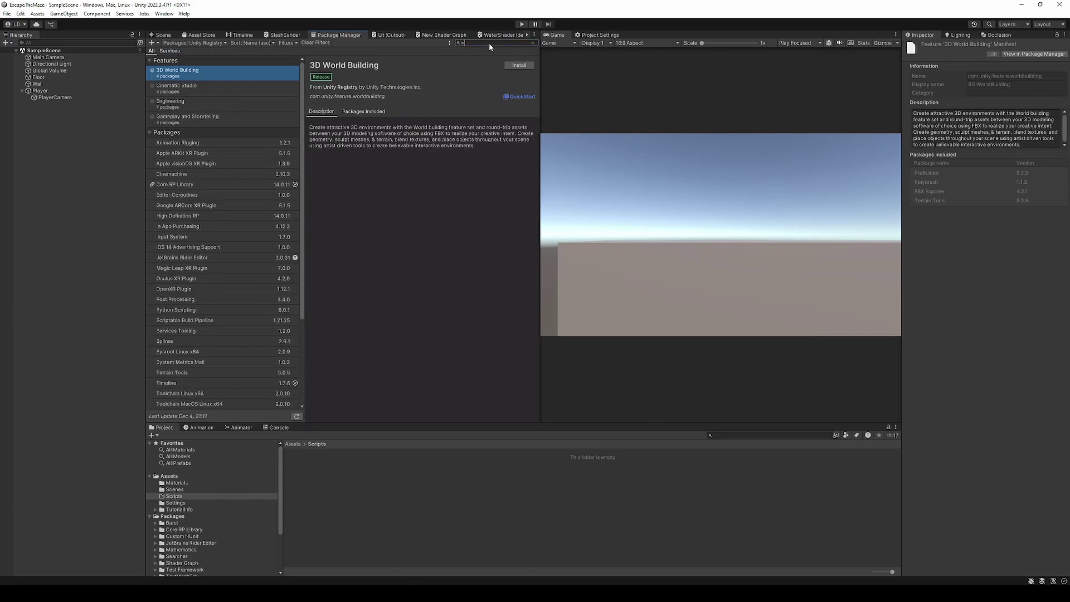
type("put")
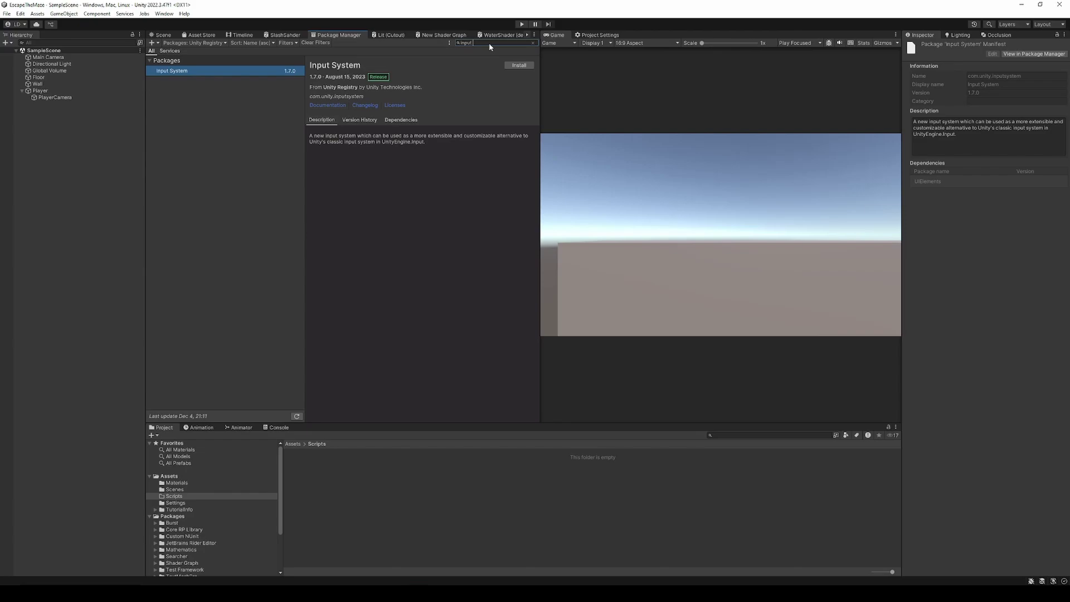
left_click(515, 66)
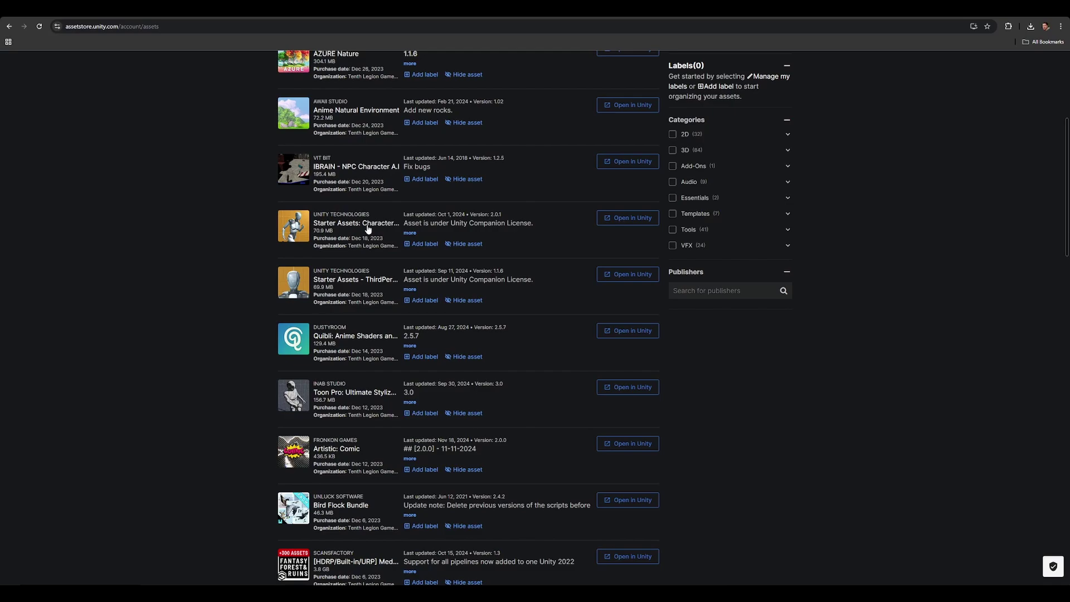
Open Starter Assets: Character Controllers from My Assets in the Unity Editor
left_click(621, 217)
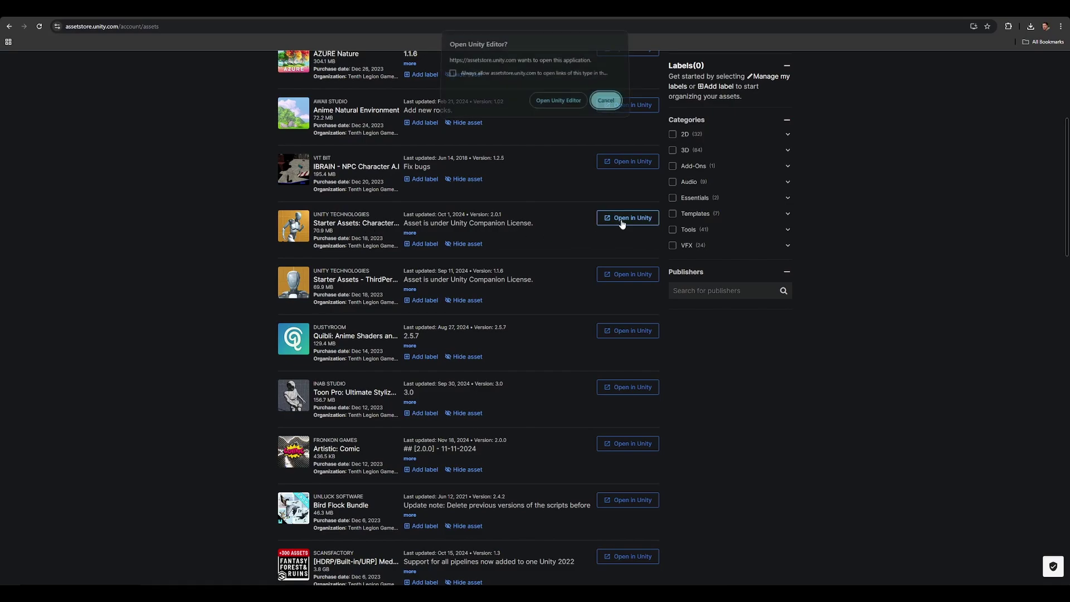
left_click(573, 109)
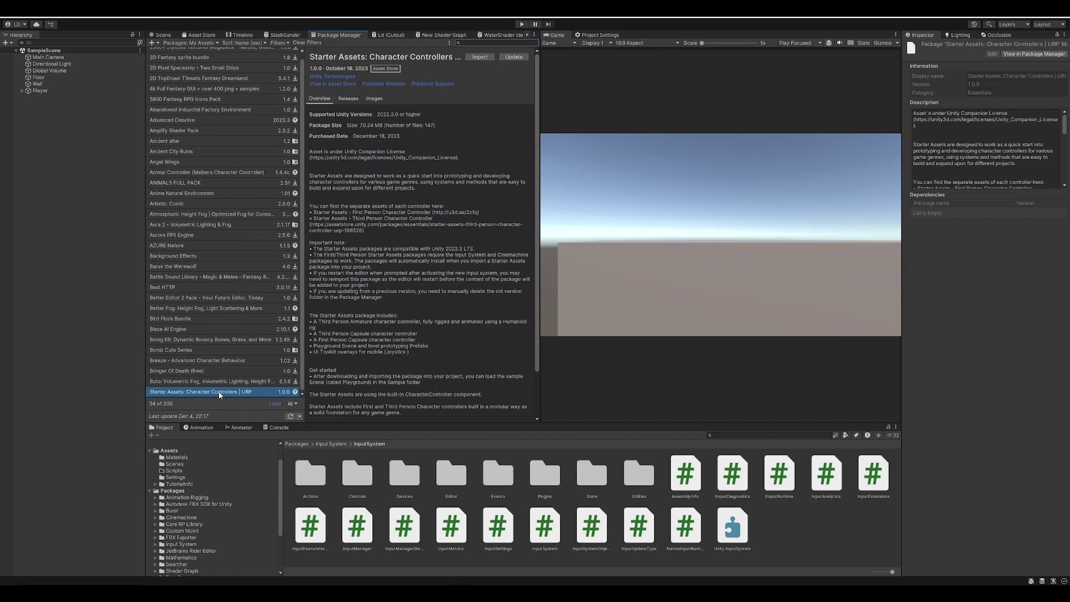
Update Starter Assets to 2.0.1 and import it with its dependencies and all files
left_click(513, 57)
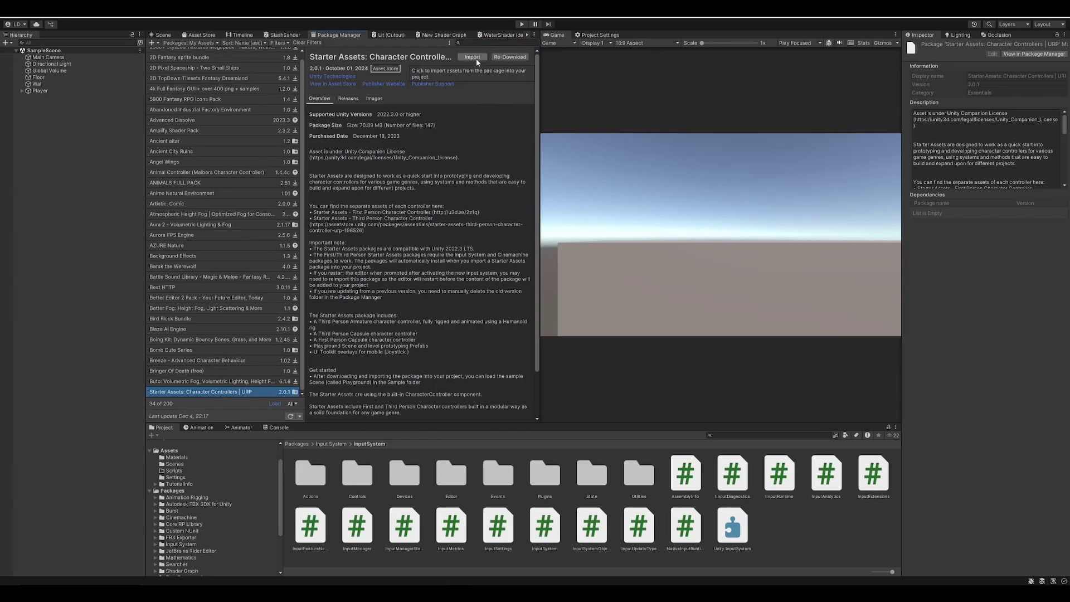
left_click(474, 58)
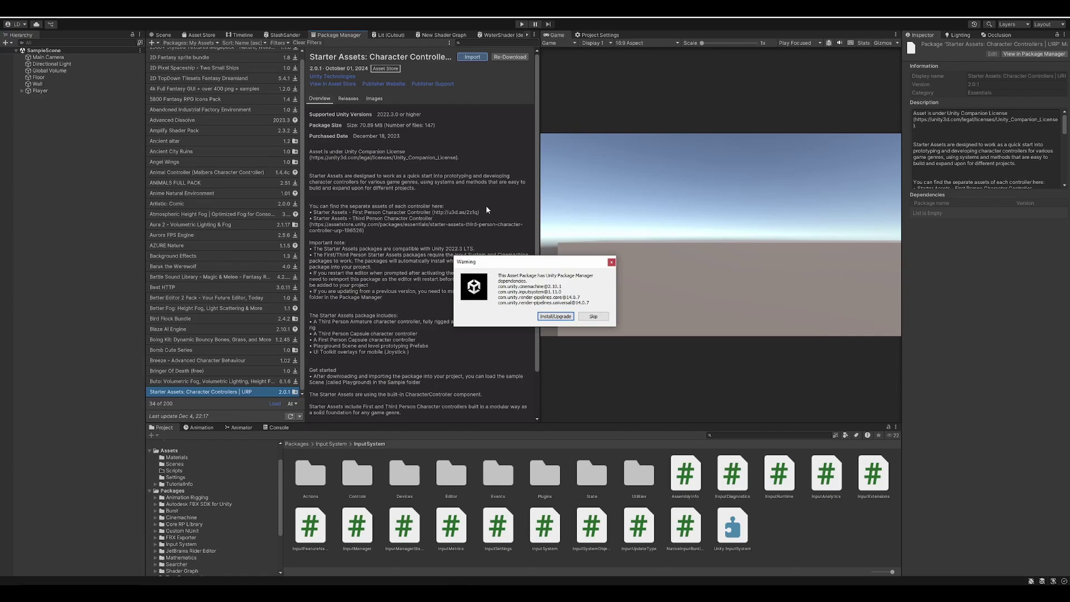
left_click(554, 317)
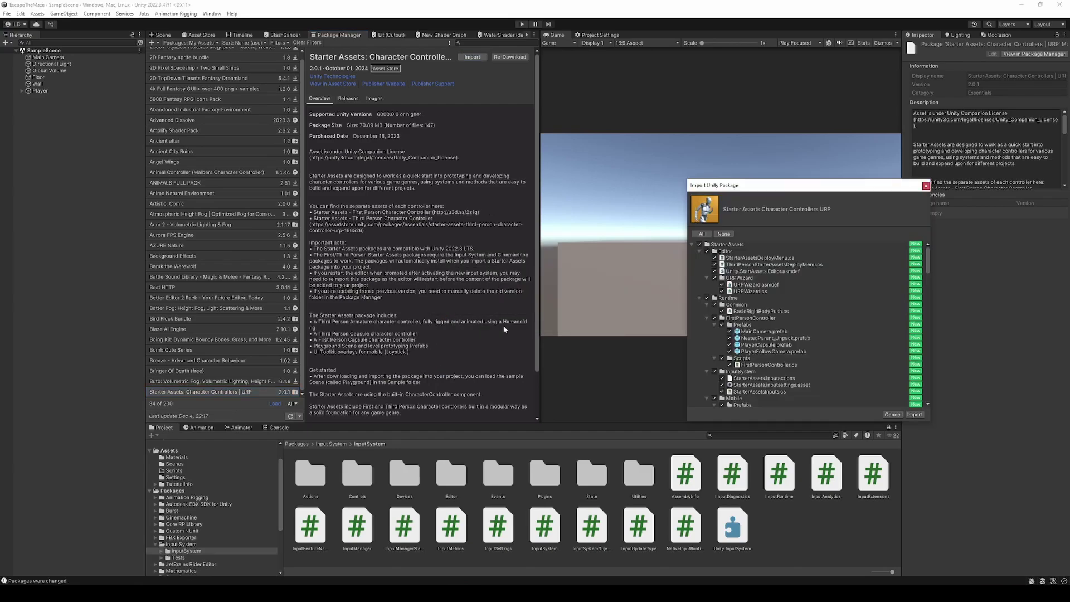
left_click(914, 414)
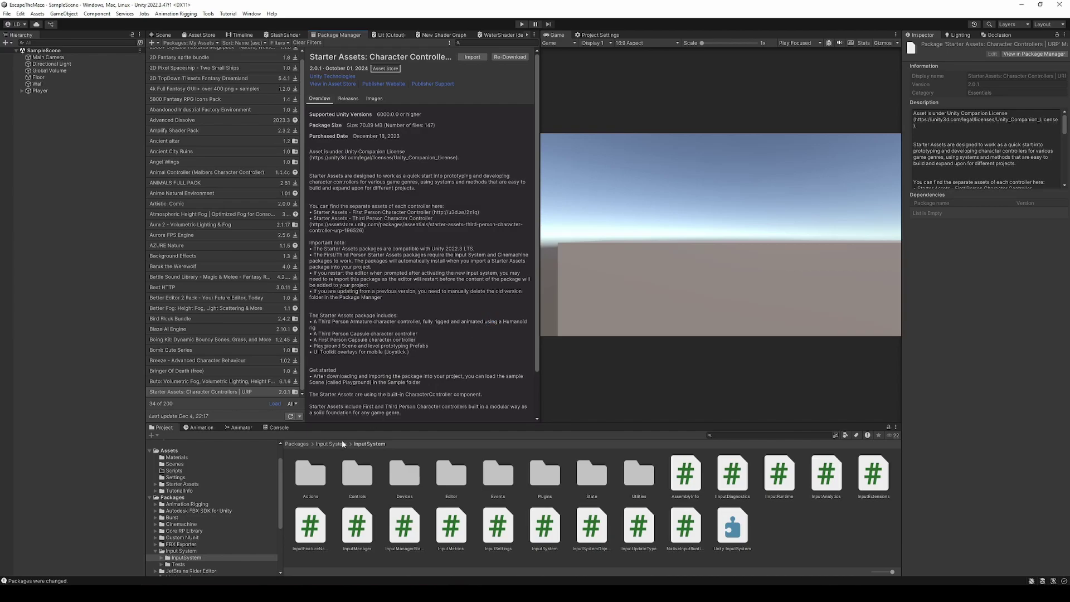
Browse the Project window to Starter Assets > Sample > FirstPersonController
scroll(202, 495, "up", 2)
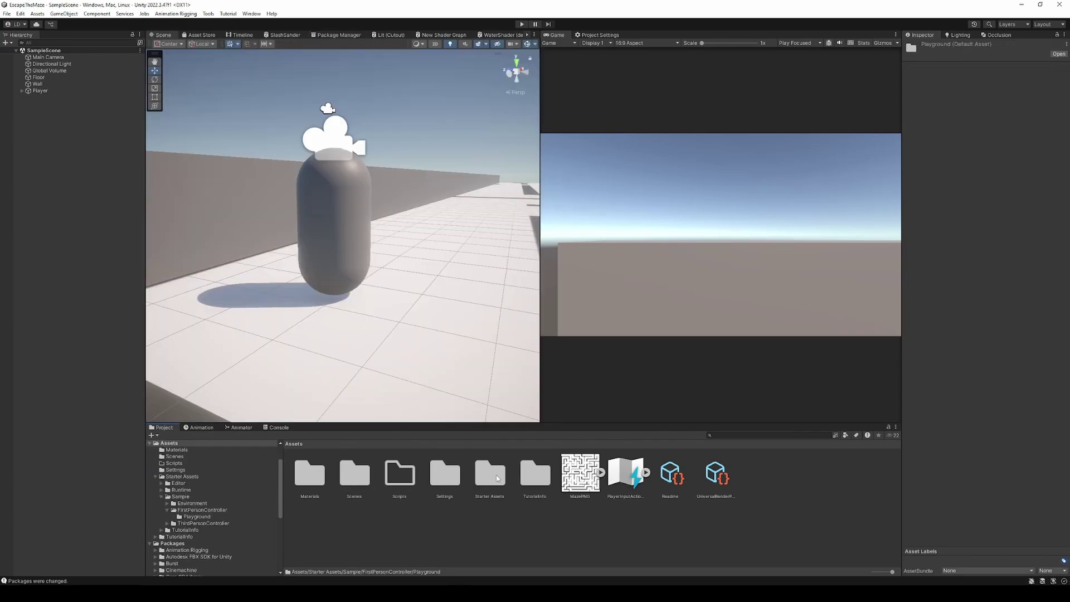
double_click(491, 475)
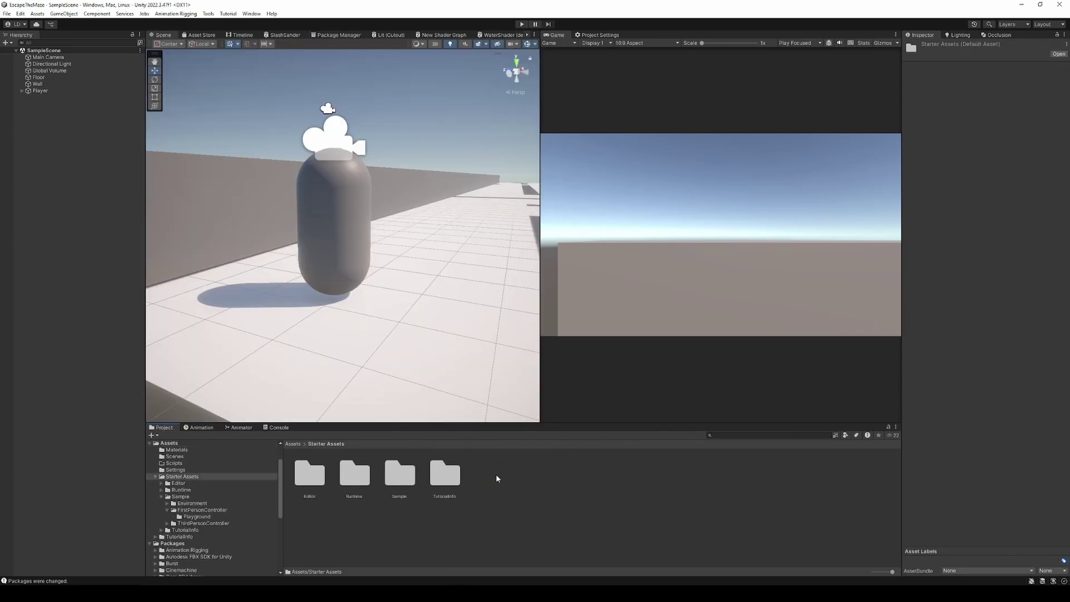
double_click(404, 482)
double_click(351, 483)
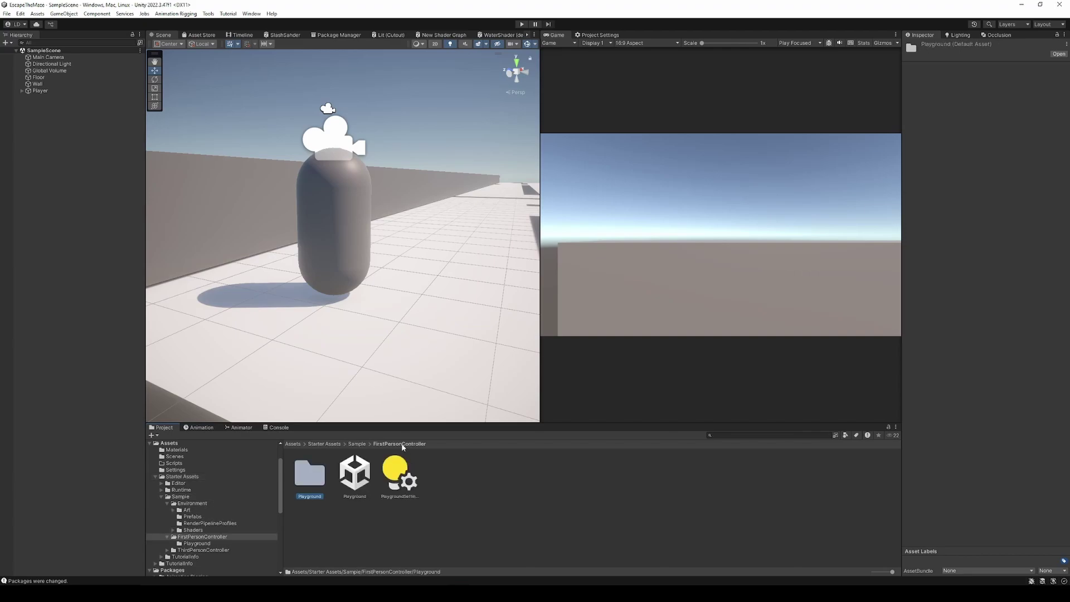
Open the Playground scene and fly the view toward the level
double_click(354, 482)
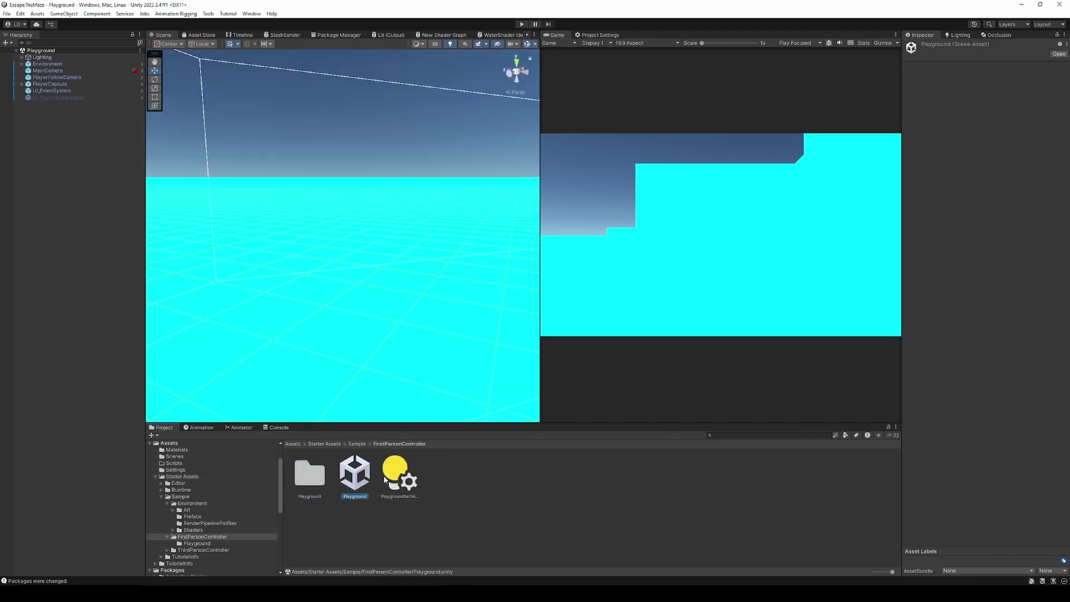
right_click_drag(418, 318, 489, 281)
key("w")
Save PlayerCapsule, PlayerFollowCamera and MainCamera from the Hierarchy as Original Prefabs in Assets
double_click(46, 84)
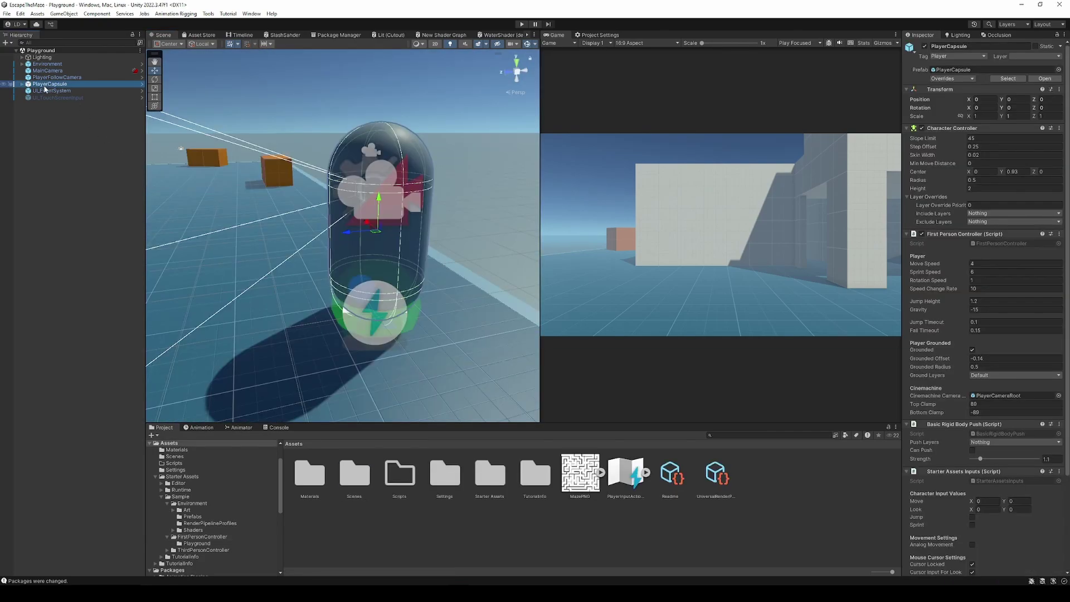
left_click_drag(52, 85, 399, 518)
left_click(519, 313)
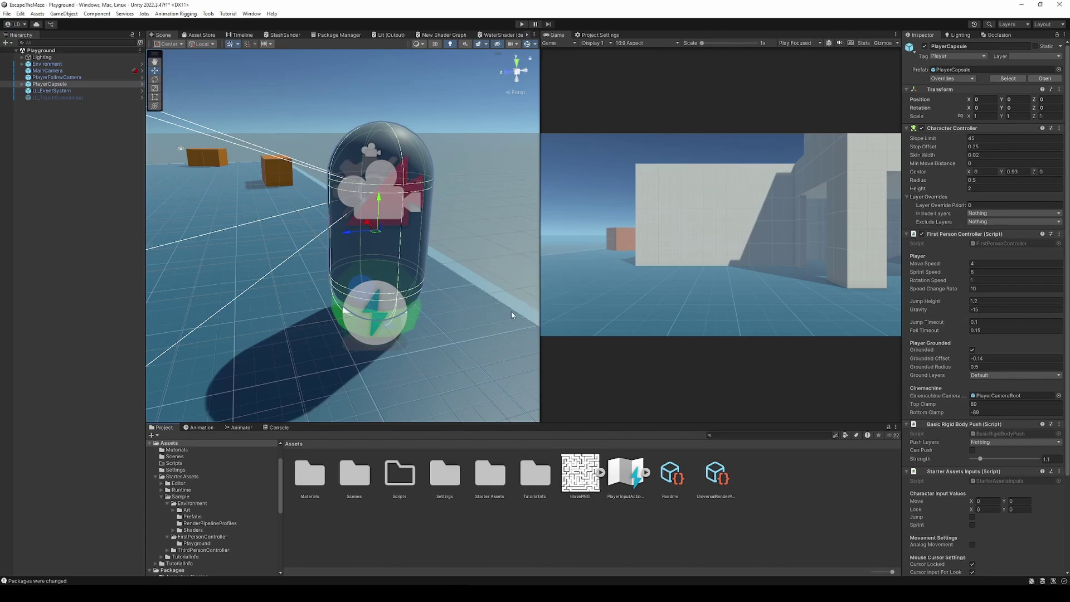
left_click_drag(56, 77, 446, 525)
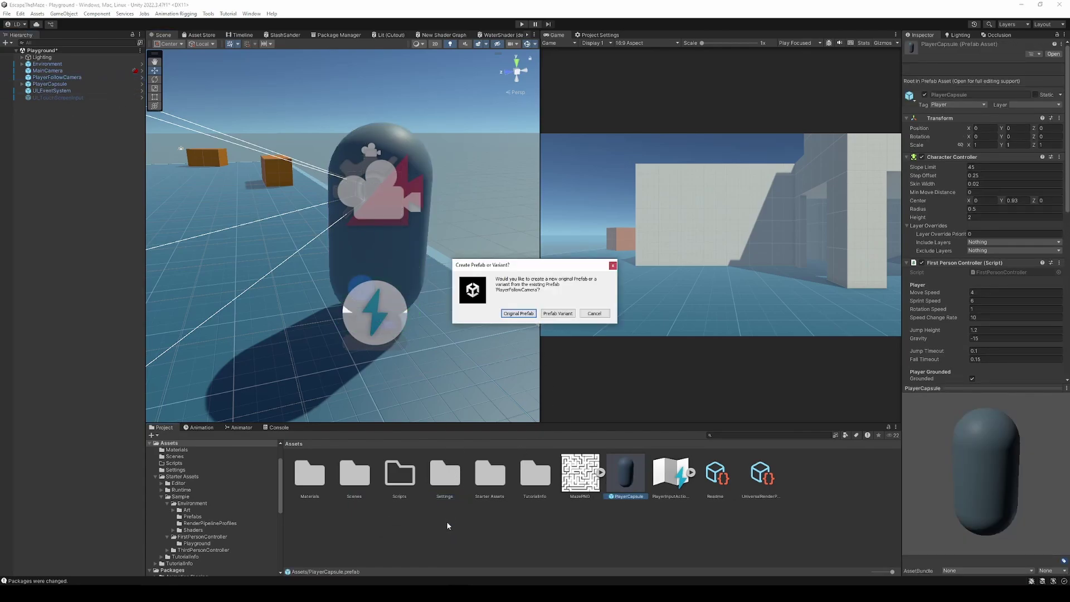
left_click(518, 313)
left_click_drag(54, 75, 500, 526)
Confirm the MainCamera prefab, then delete the old Player capsule from SampleScene
left_click(514, 310)
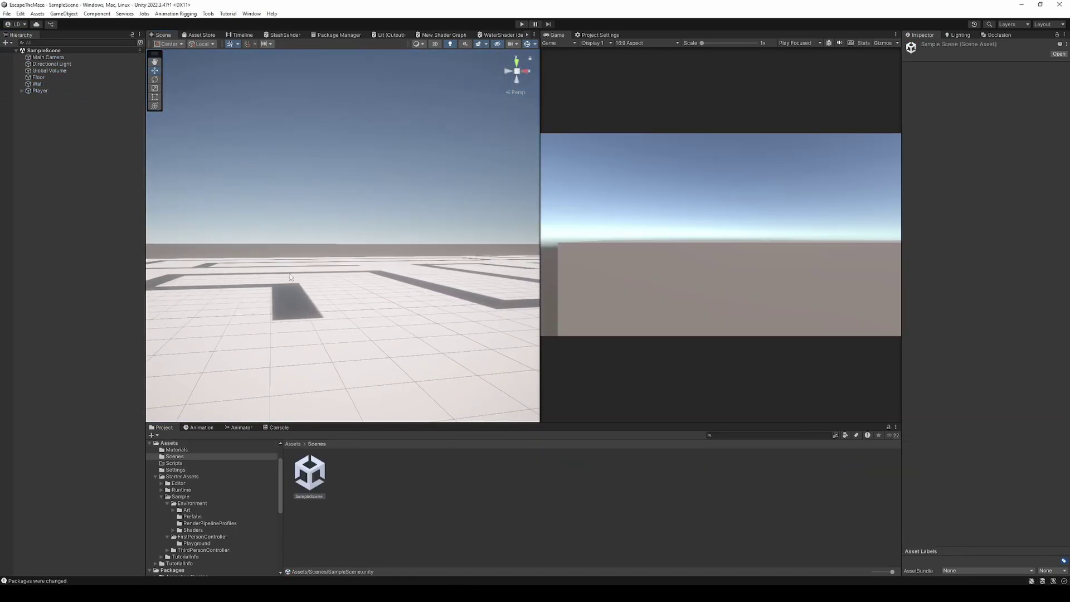
left_click_drag(206, 217, 199, 281, "alt")
left_click(376, 285)
key("f")
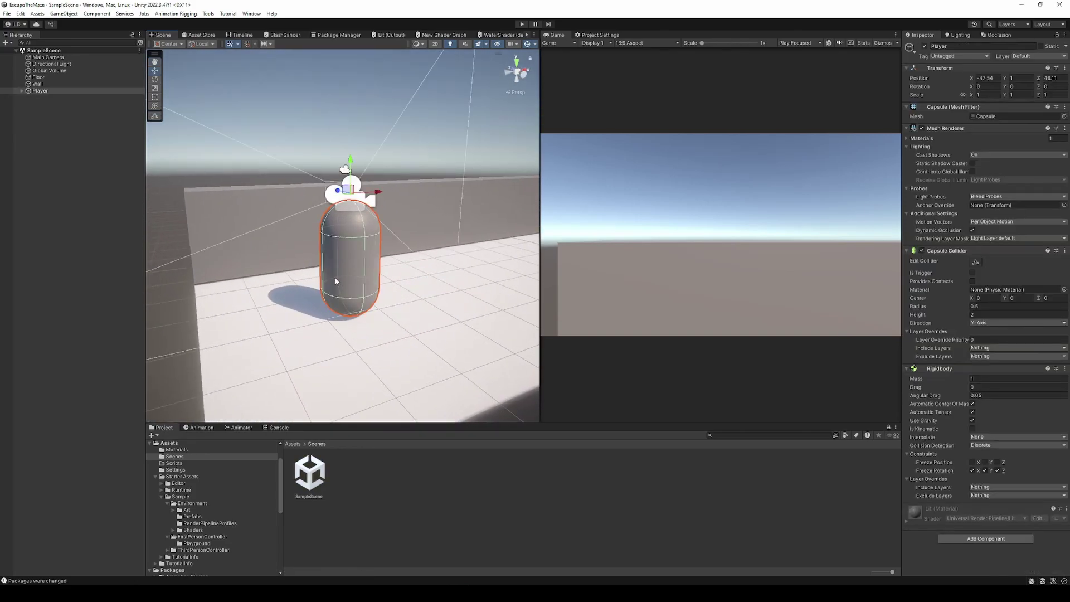
key("Delete")
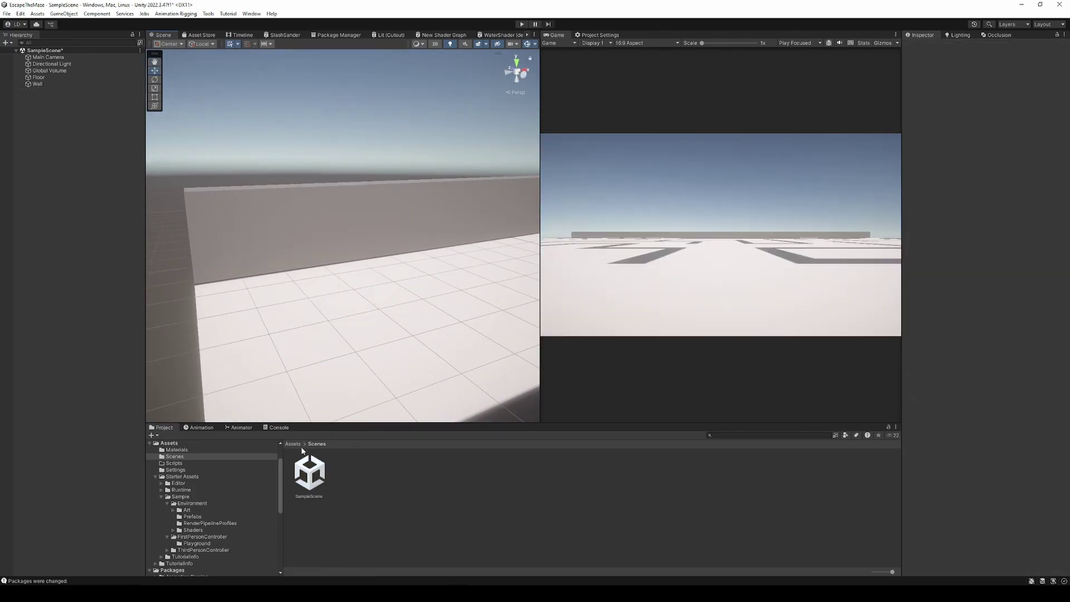
Place PlayerCapsule and PlayerFollowCamera prefabs, and replace Main Camera with the MainCamera prefab
left_click(292, 443)
left_click_drag(678, 488, 359, 330)
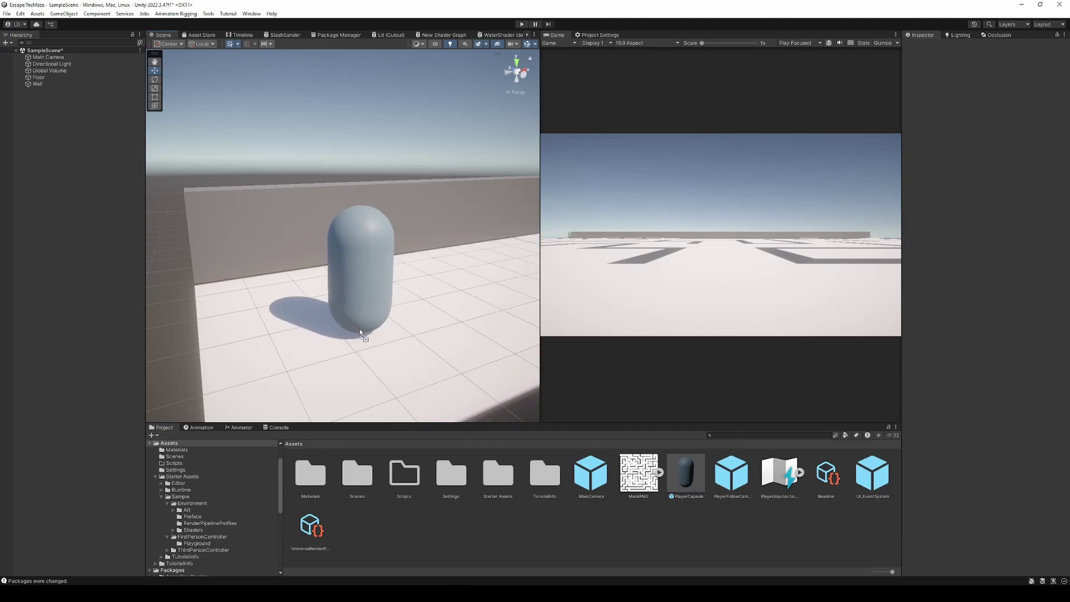
left_click_drag(359, 329, 360, 329)
left_click_drag(734, 485, 56, 179)
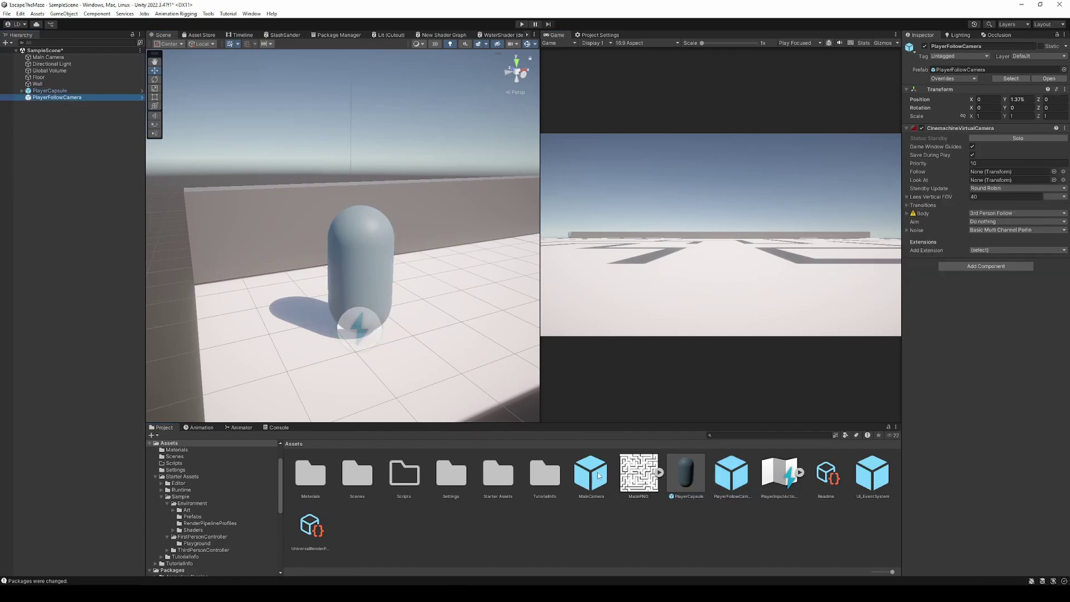
left_click(49, 58)
key("Delete")
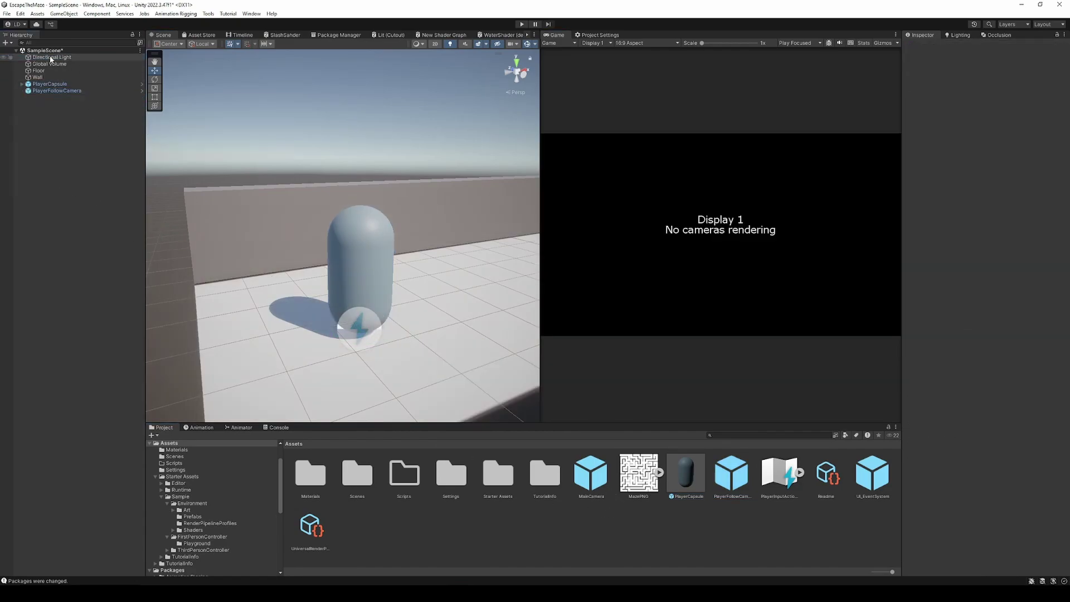
left_click_drag(590, 473, 43, 226)
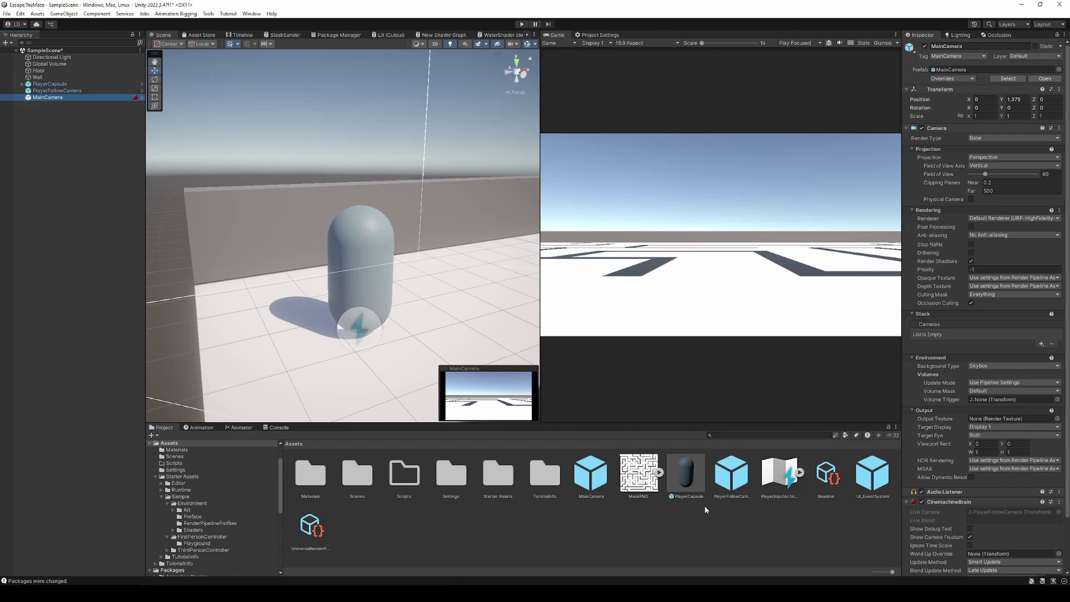
left_click(873, 477)
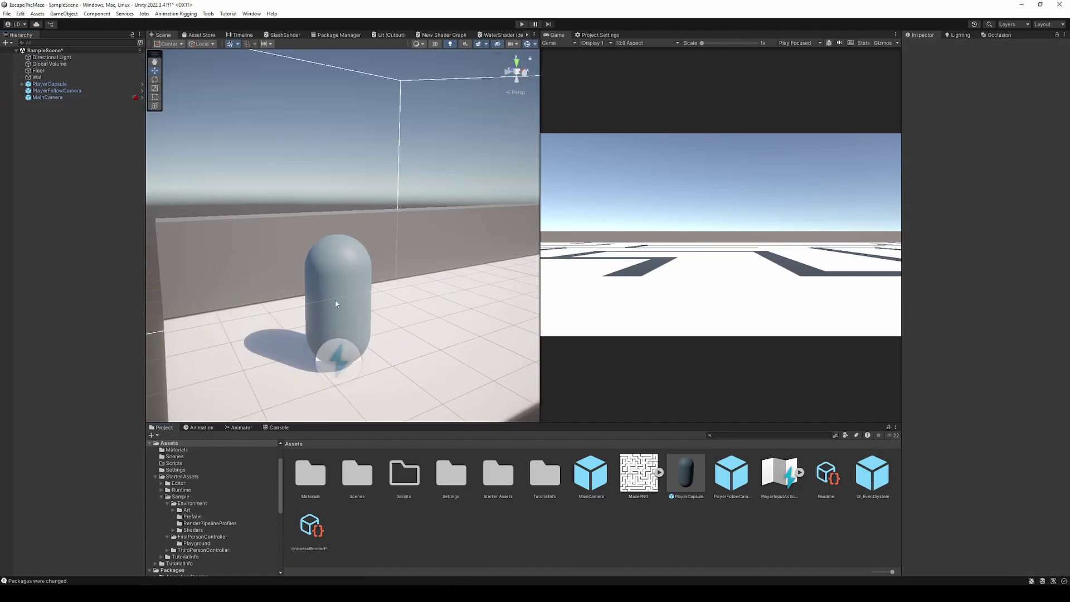
right_click_drag(337, 303, 483, 163)
left_click(522, 24)
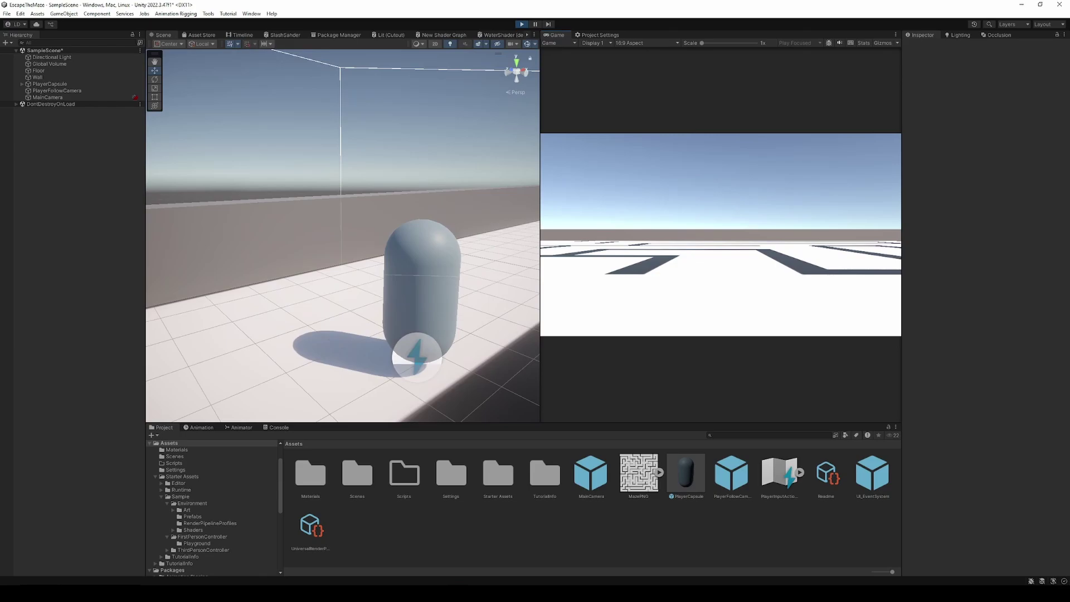
key("d")
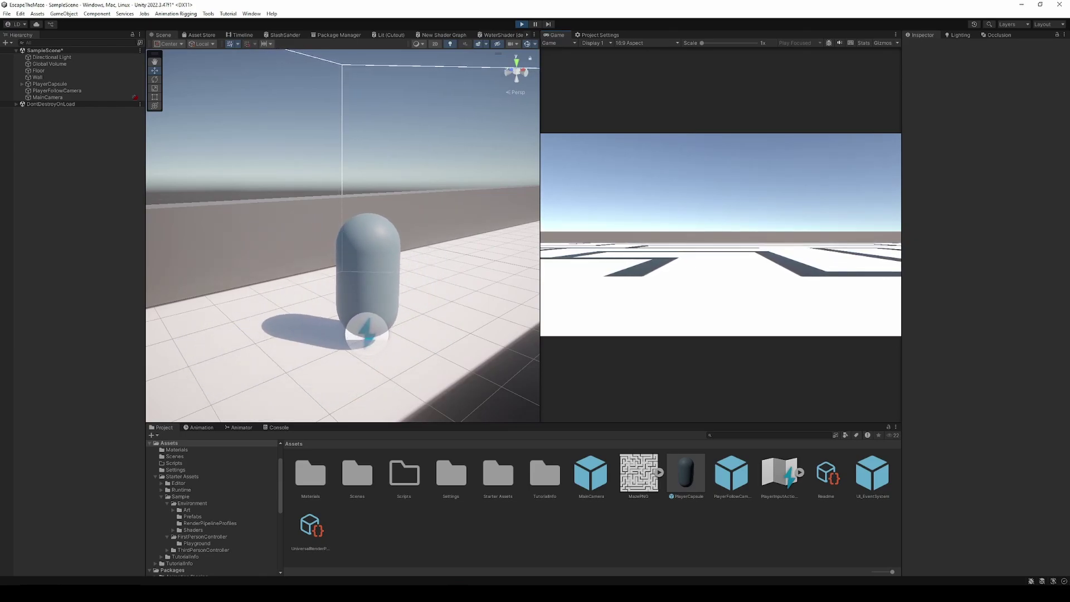
key("a")
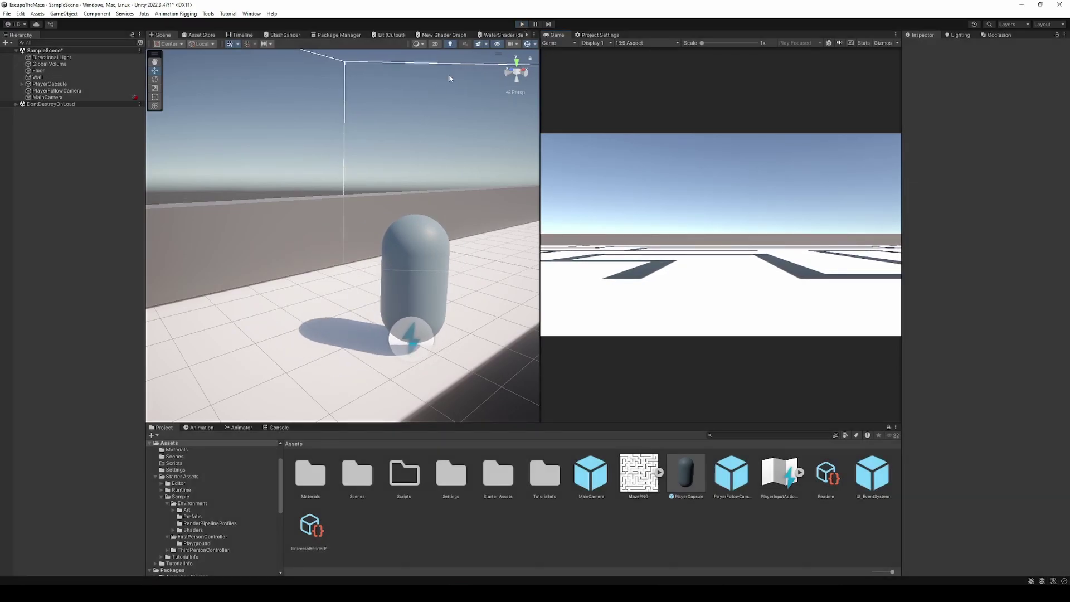
left_click(51, 98)
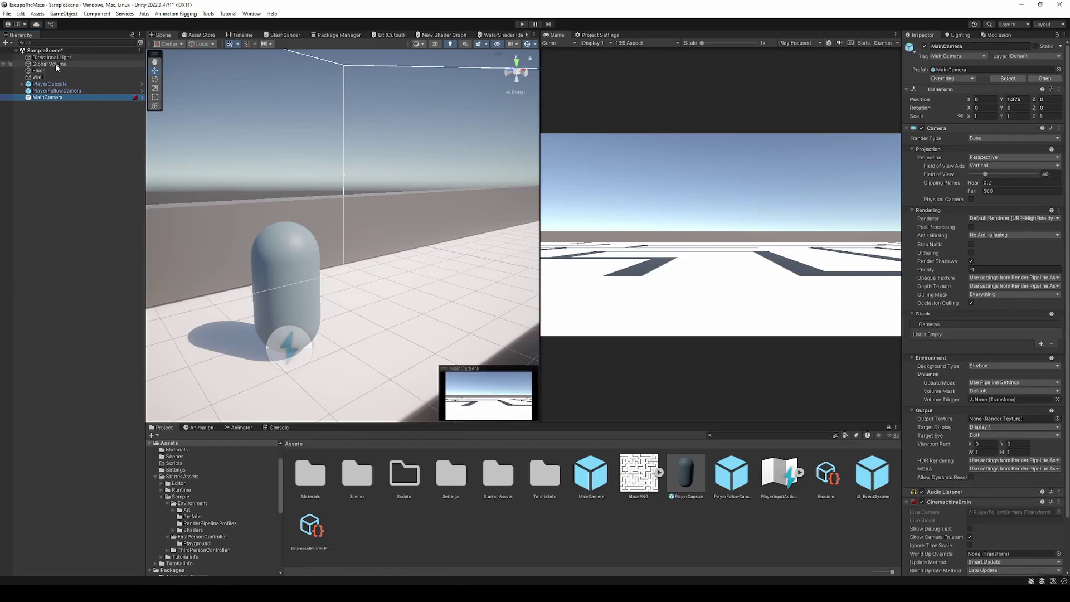
Set the follow camera's Follow target to PlayerCameraRoot and enter Play mode
right_click_drag(242, 173, 302, 179)
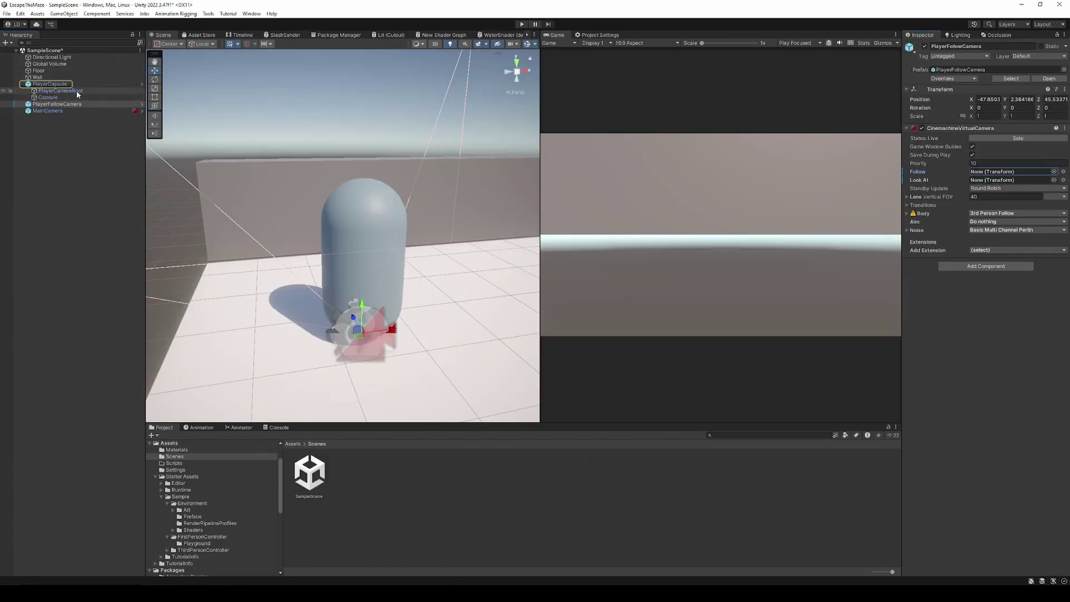
left_click_drag(76, 90, 1028, 176)
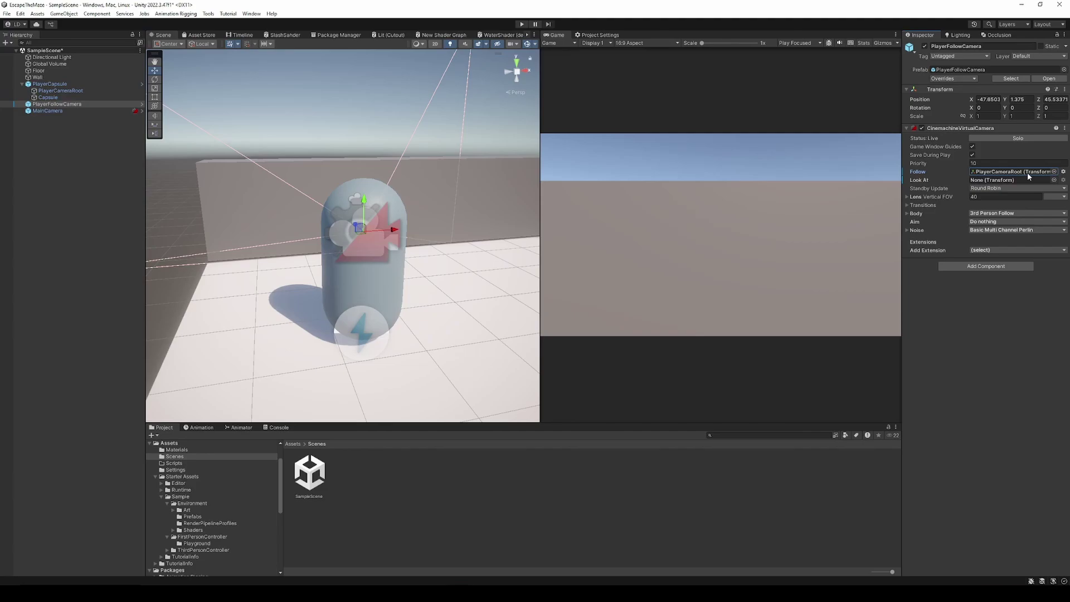
left_click(522, 24)
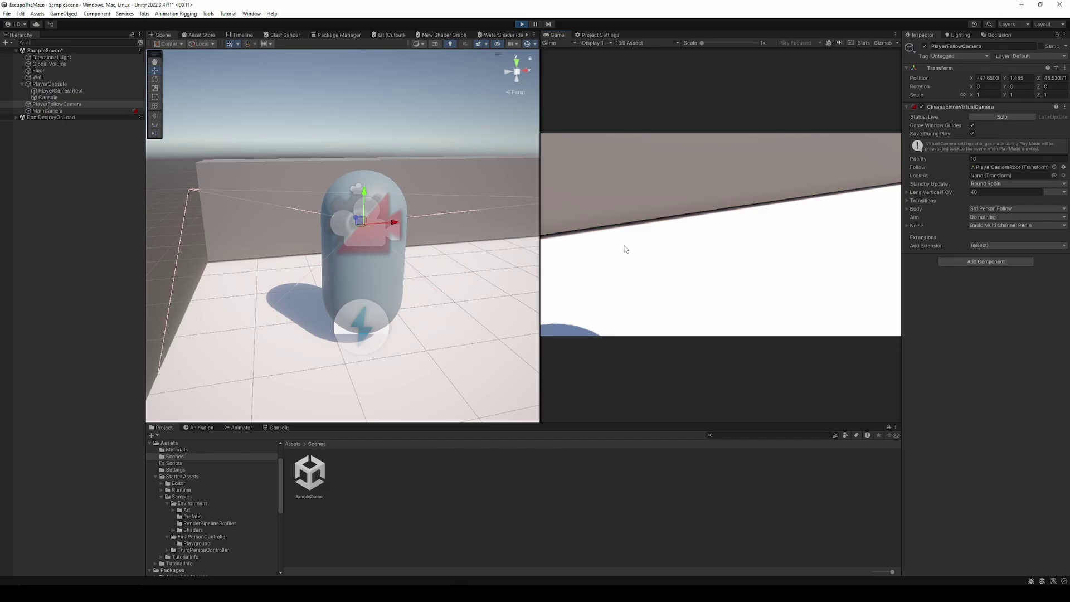
Walk the player forward through the maze toward the walls
key("d")
key("d")
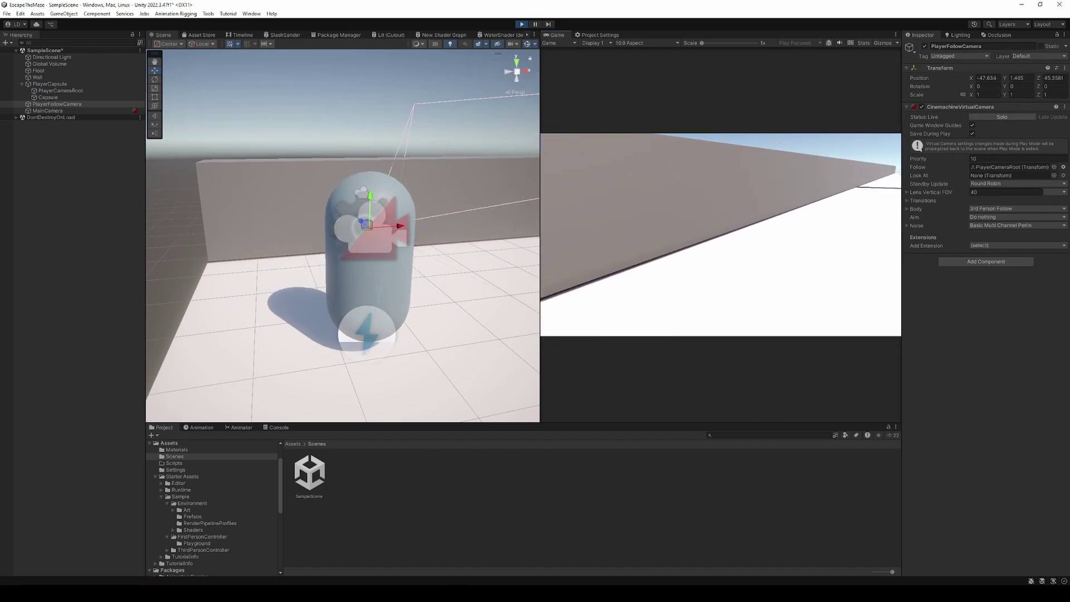
key("w")
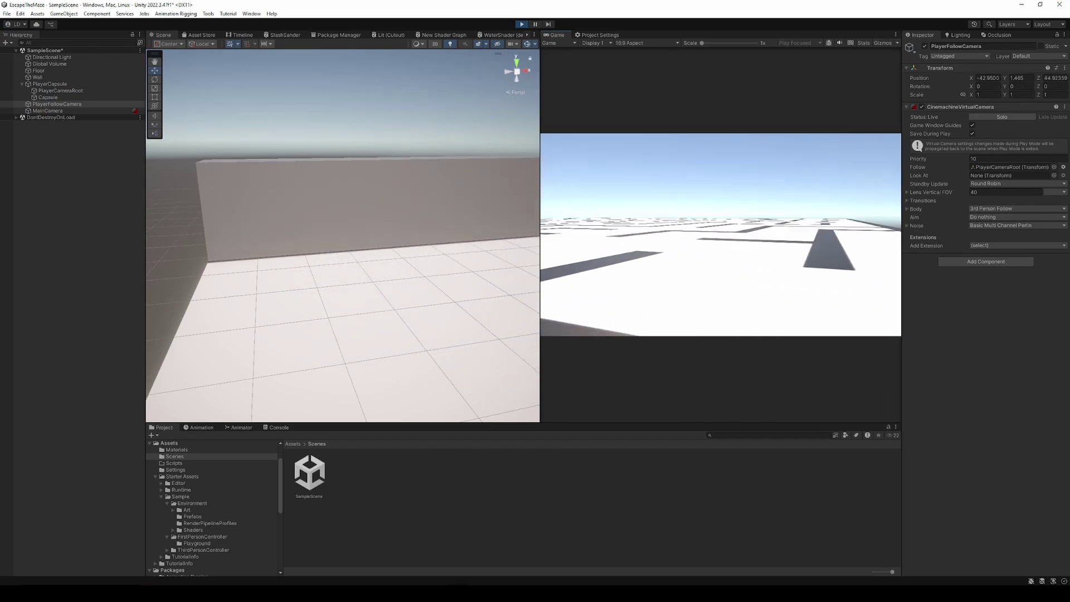
key("w")
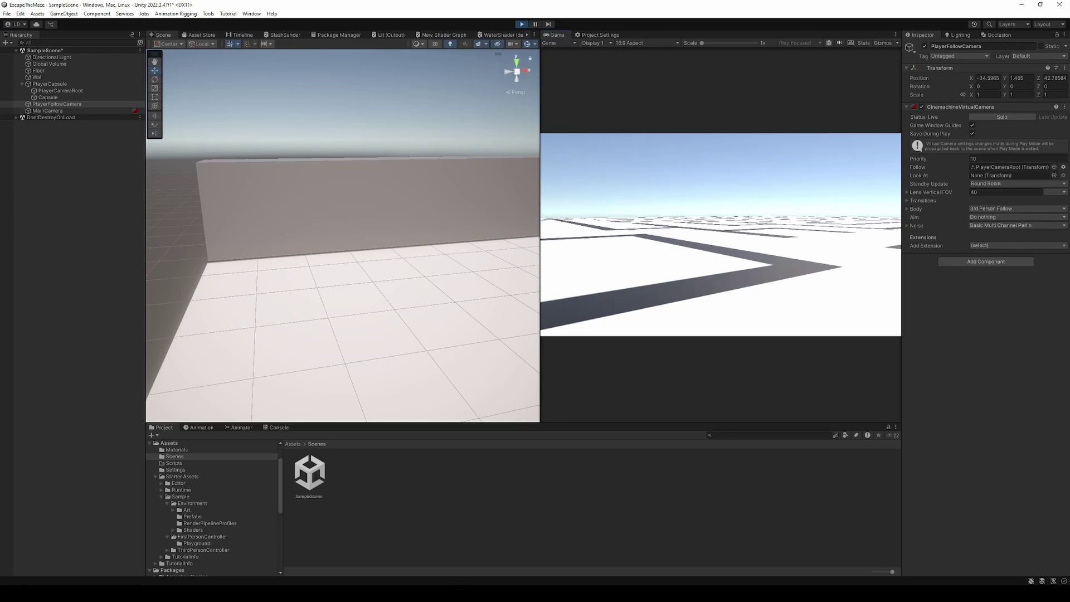
key("w")
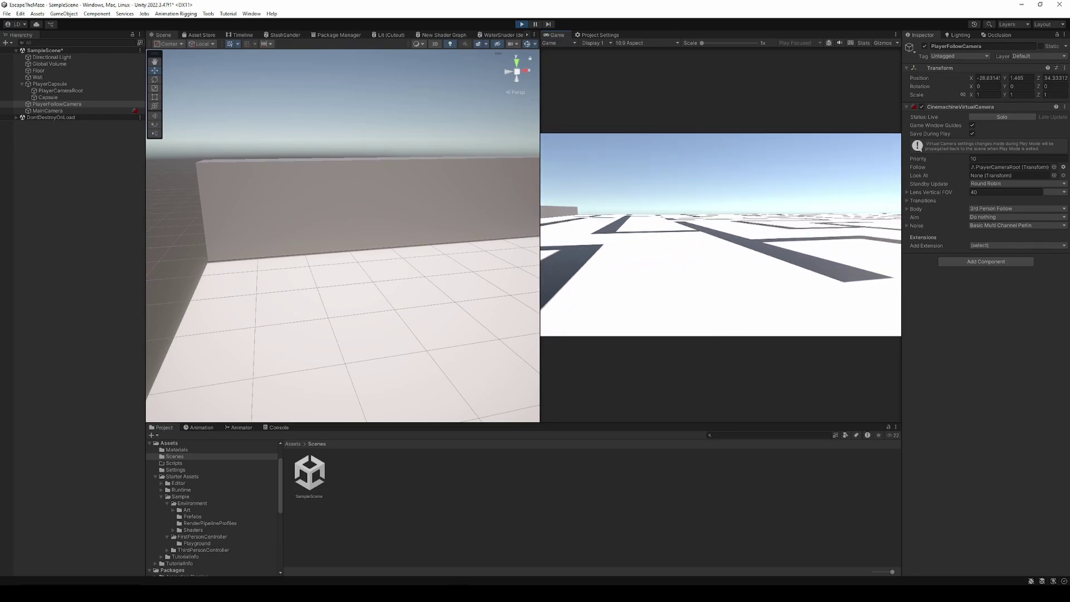
key("w")
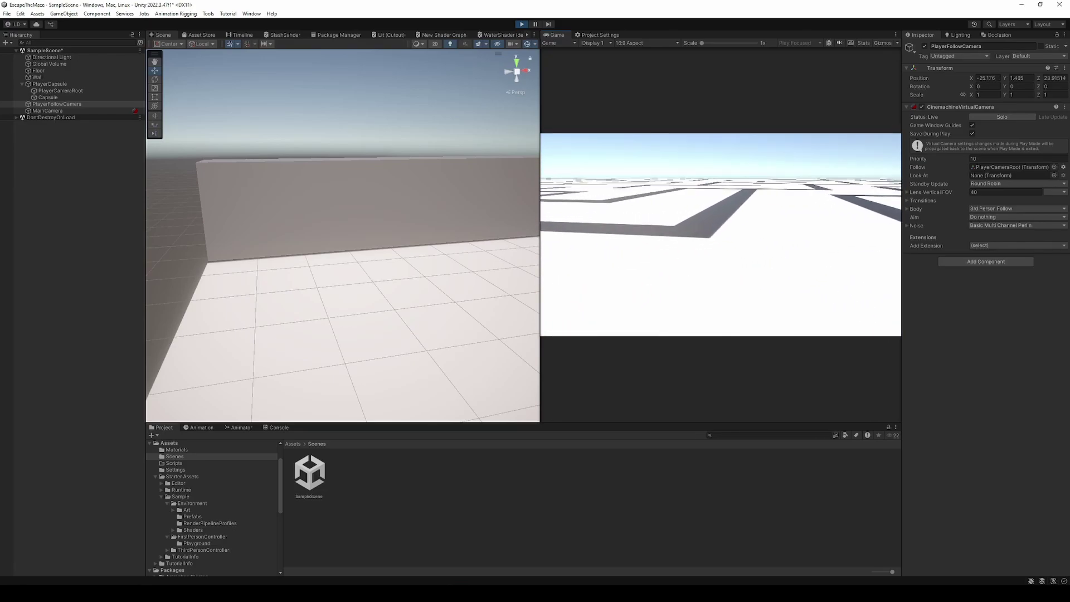
key("w")
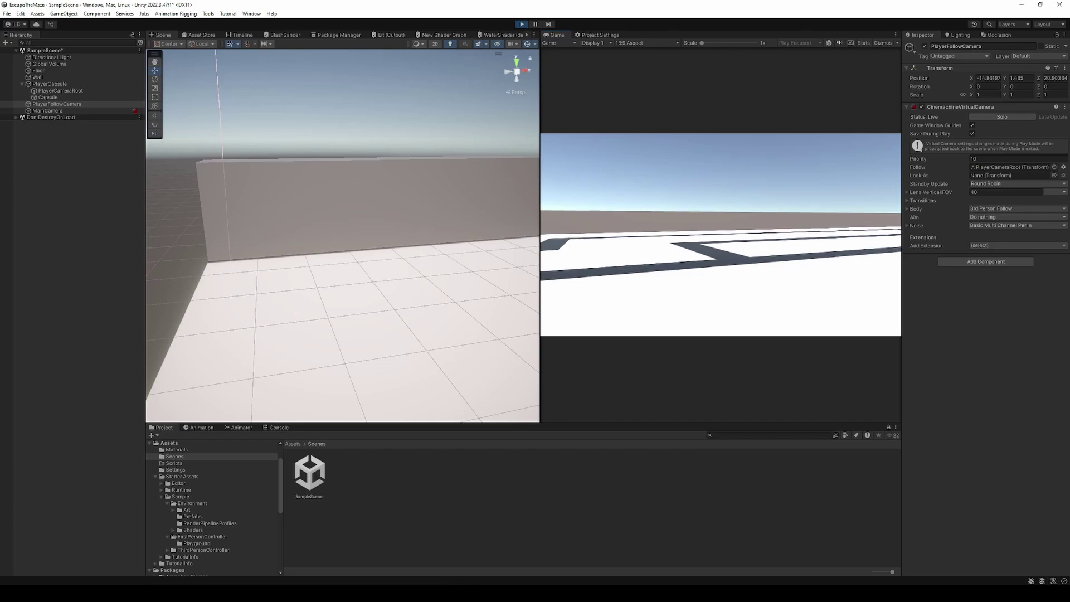
key("w")
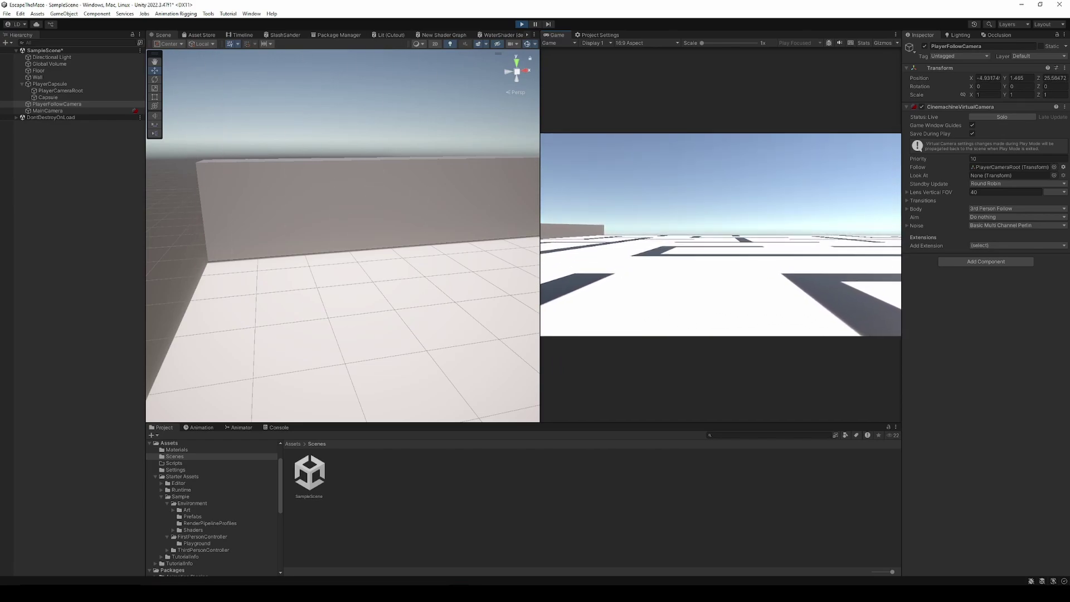
key("w")
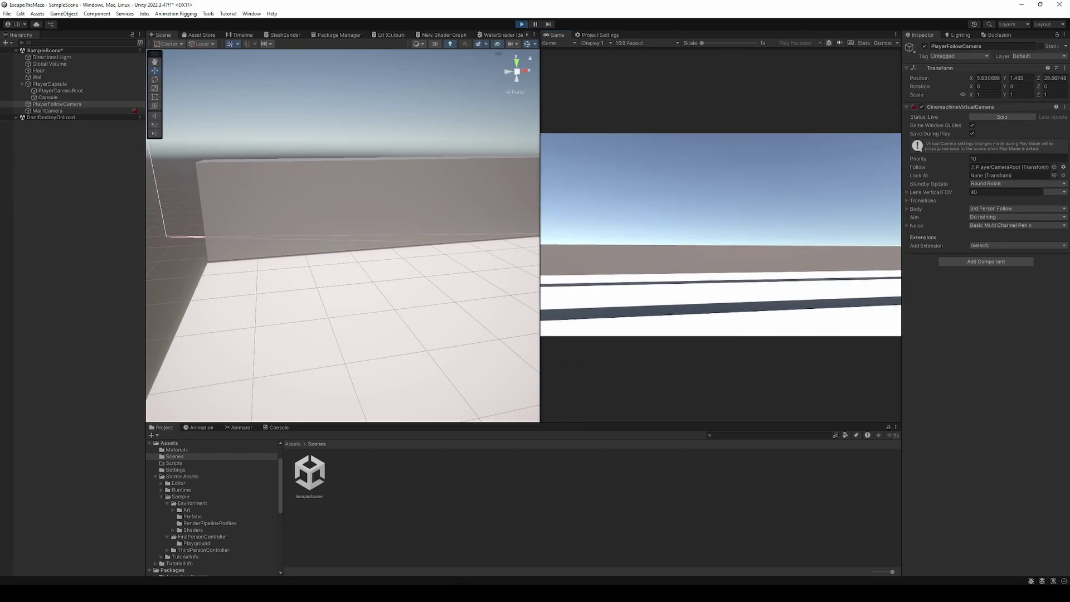
key("w")
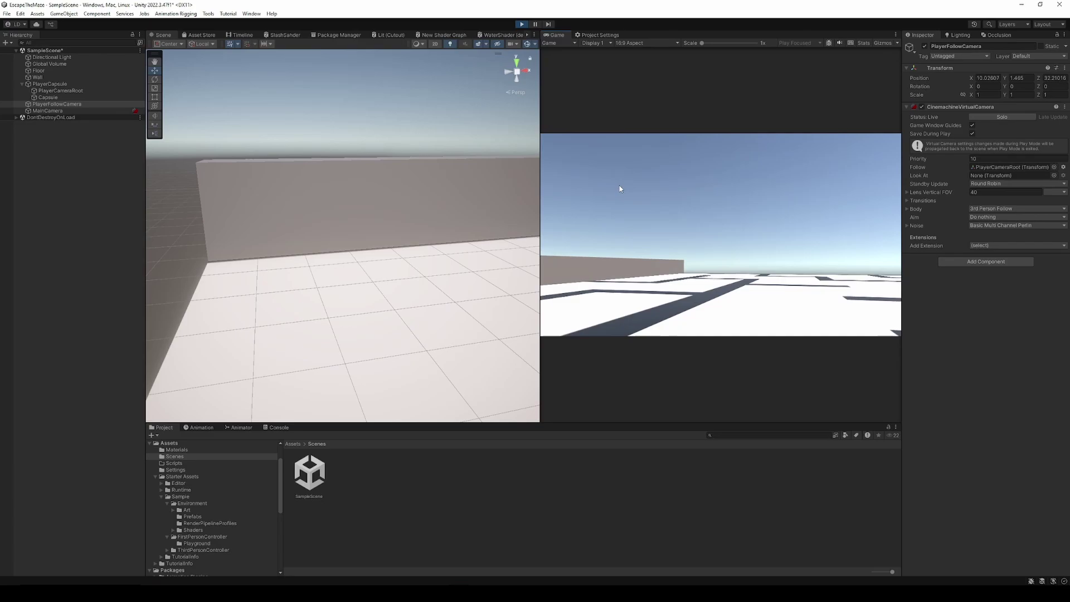
Stop the playtest and save the scene with Ctrl+S
left_click(521, 24)
mouse_move(438, 220)
right_mouse_down()
mouse_move(427, 235)
mouse_move(424, 225)
right_mouse_up()
left_click_drag(425, 226, 425, 229, "alt")
right_click_drag(424, 229, 626, 250)
key("s")
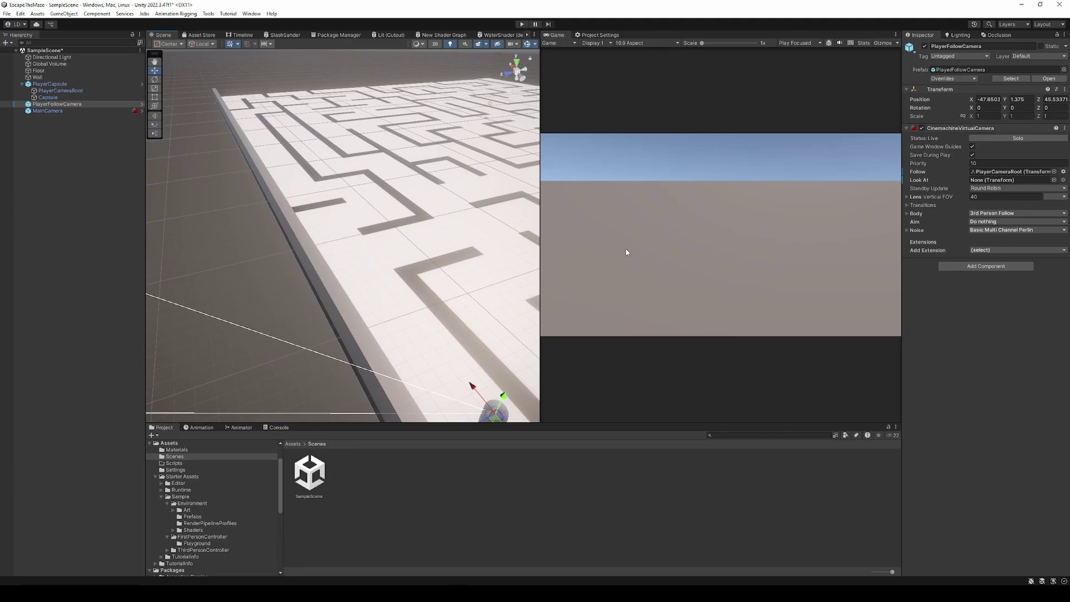
key("ctrl+s")
key("w")
right_click_drag(428, 280, 277, 310)
Make the outer wall taller with Scale Y 6 and Position Y 2.5
left_click(303, 330)
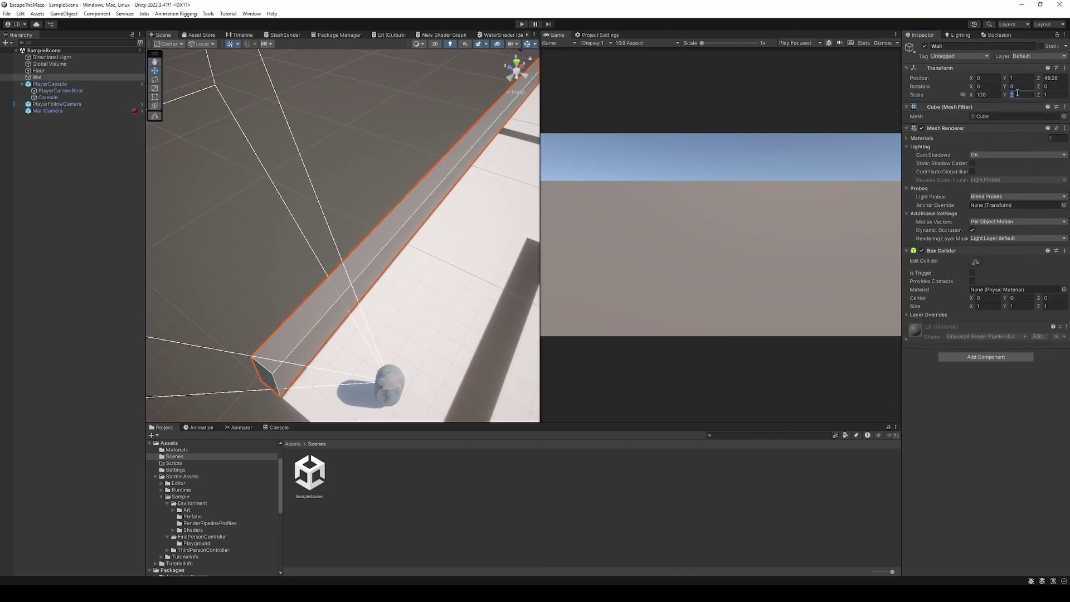
type("4")
right_click_drag(519, 216, 516, 168)
key("a")
left_click_drag(515, 167, 496, 168, "alt")
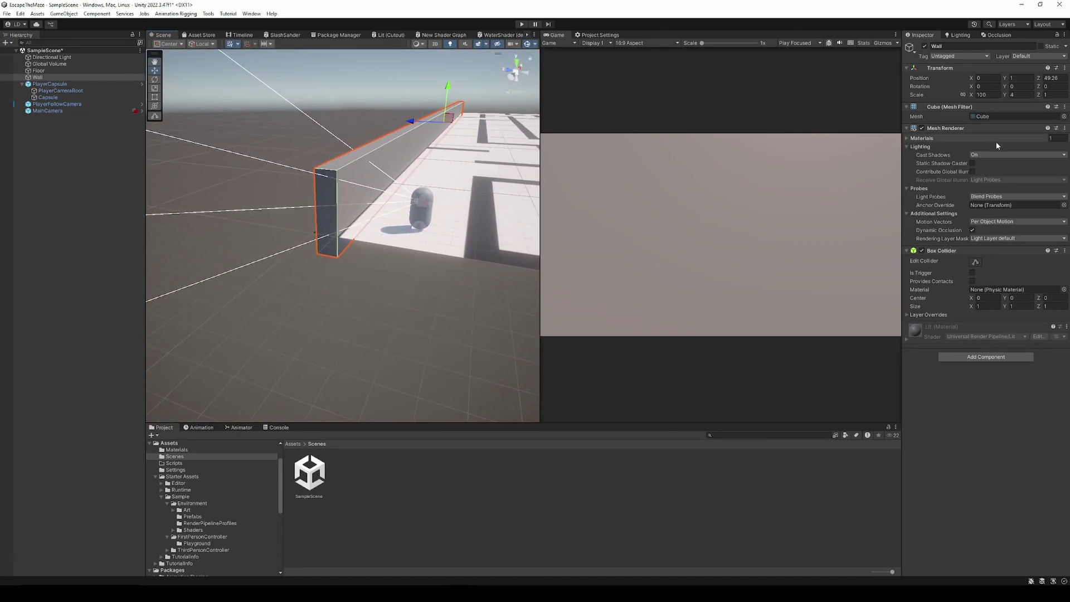
type("6")
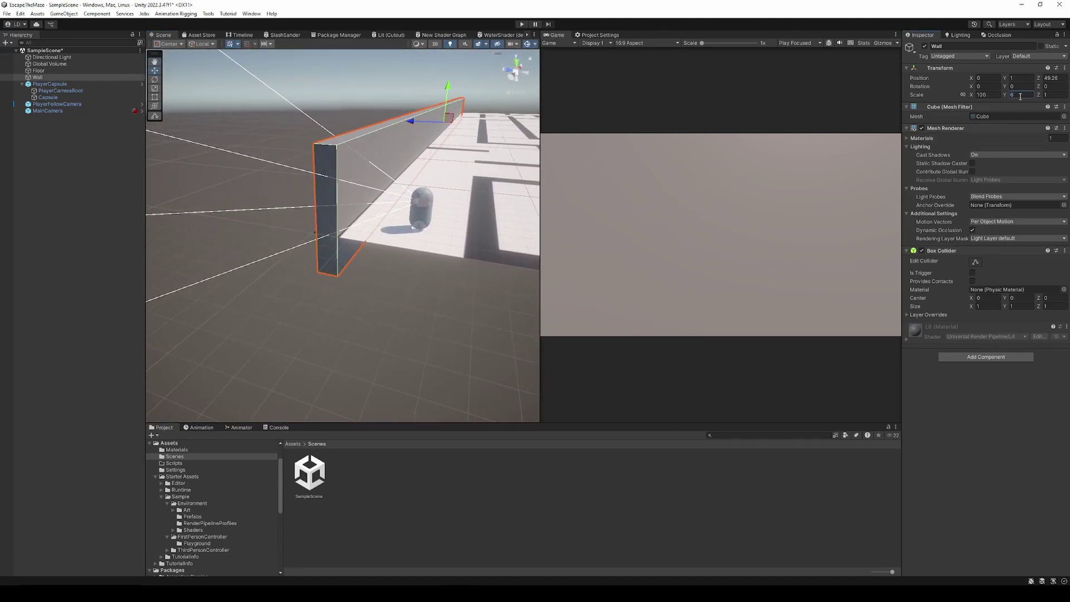
left_click(1021, 78)
left_click_drag(1006, 78, 1013, 78)
type("2.5")
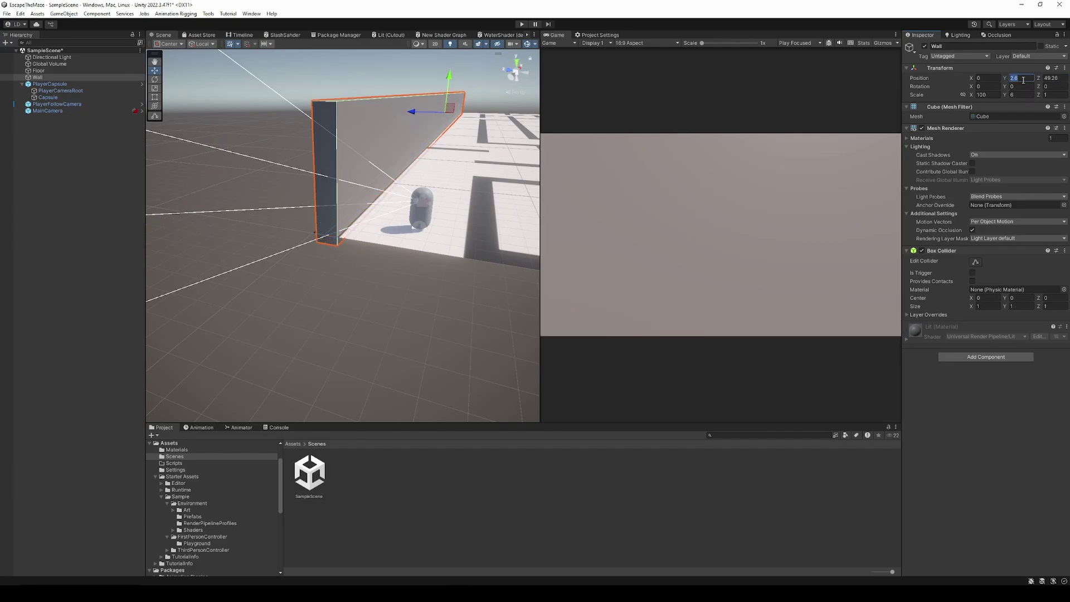
right_click_drag(373, 191, 418, 193)
key("w")
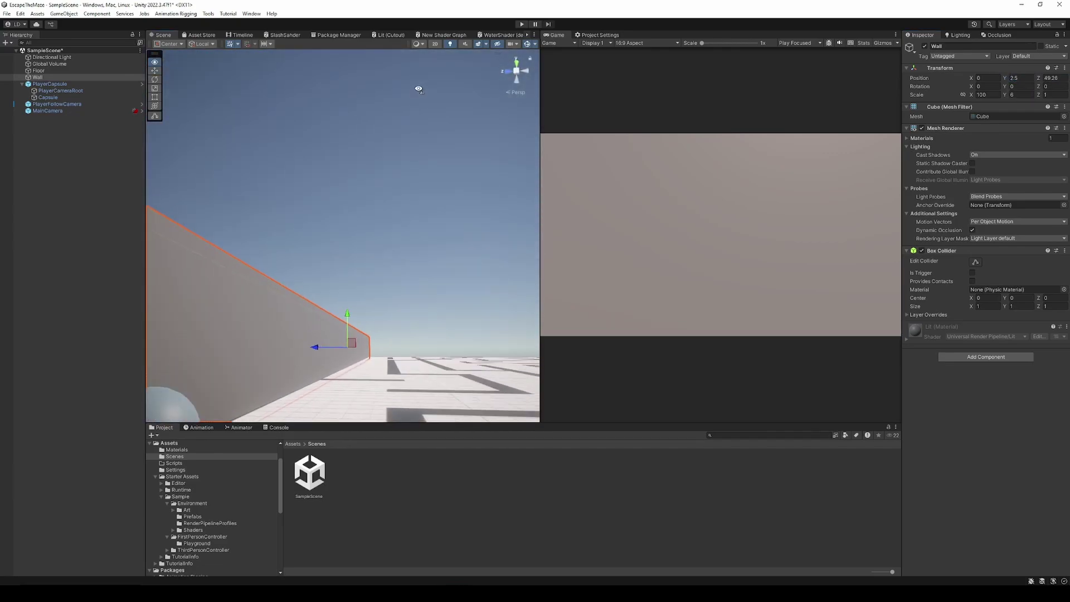
left_click_drag(419, 89, 379, 217, "alt")
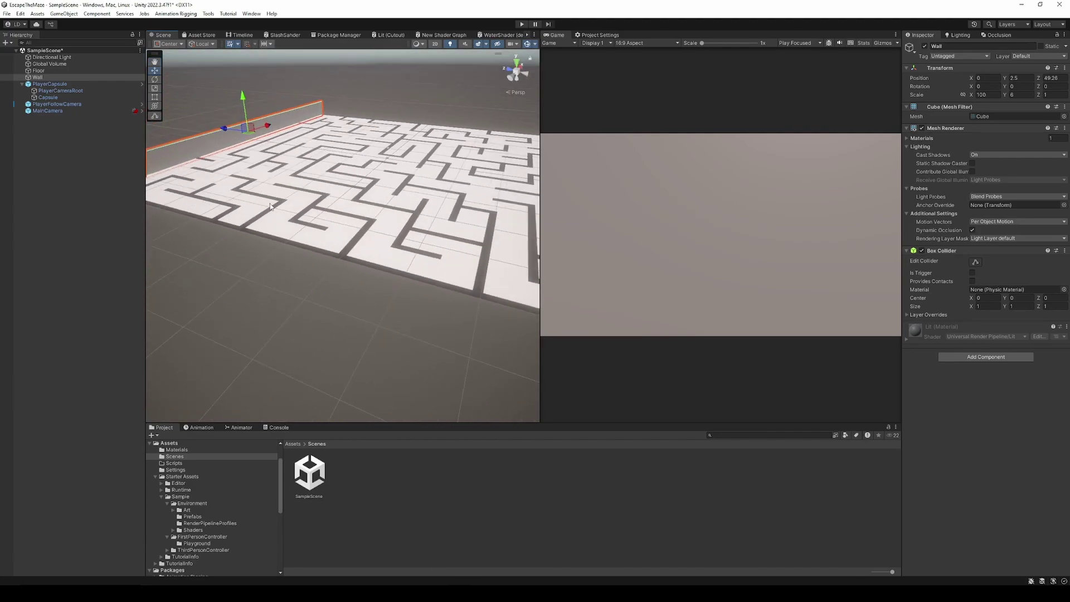
Create an empty Hierarchy object named Walls
right_click(61, 136)
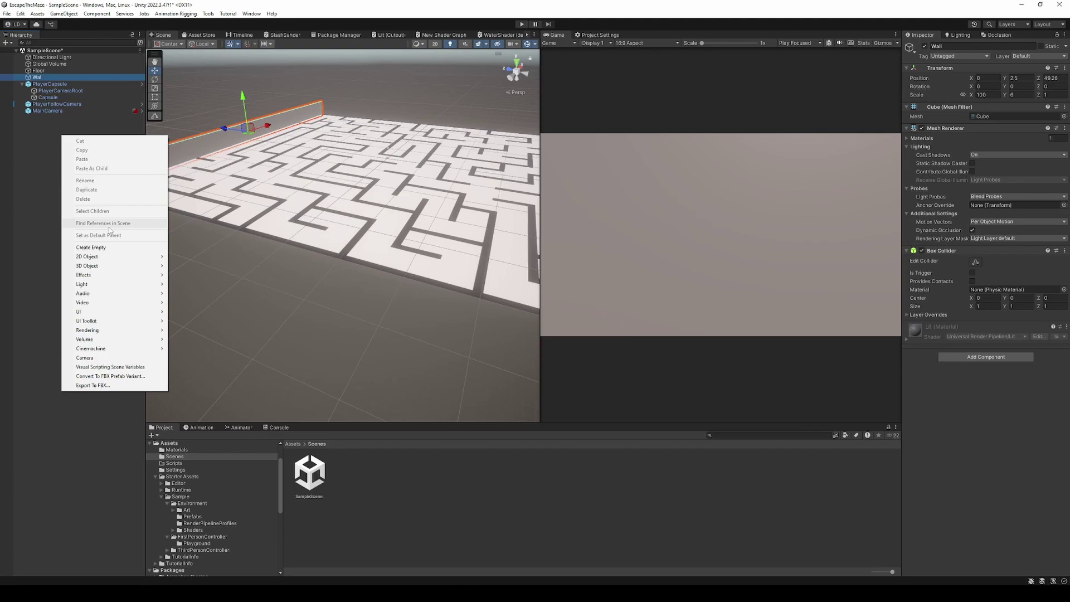
left_click(110, 247)
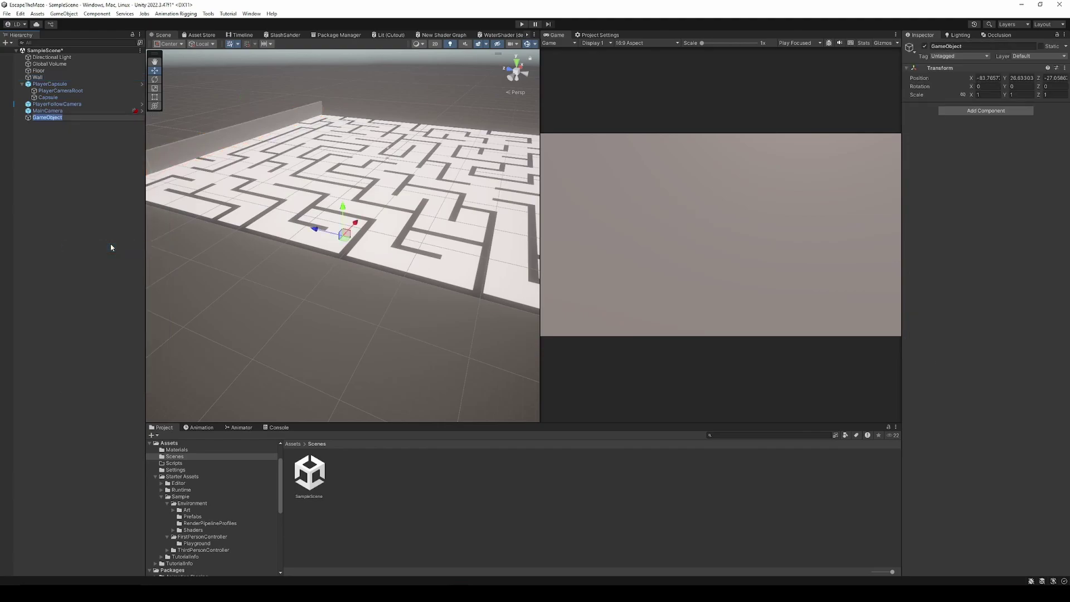
type("Walls")
key("Return")
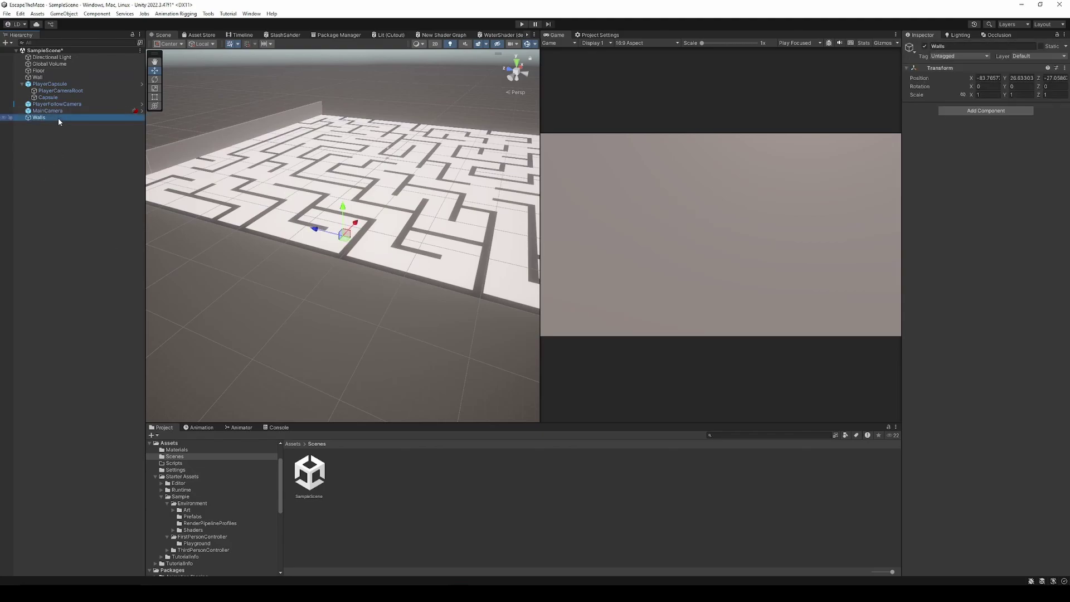
Set Walls' position to 0, 0, 0 and nest Wall under it
left_click(990, 79)
type("0")
key("Return")
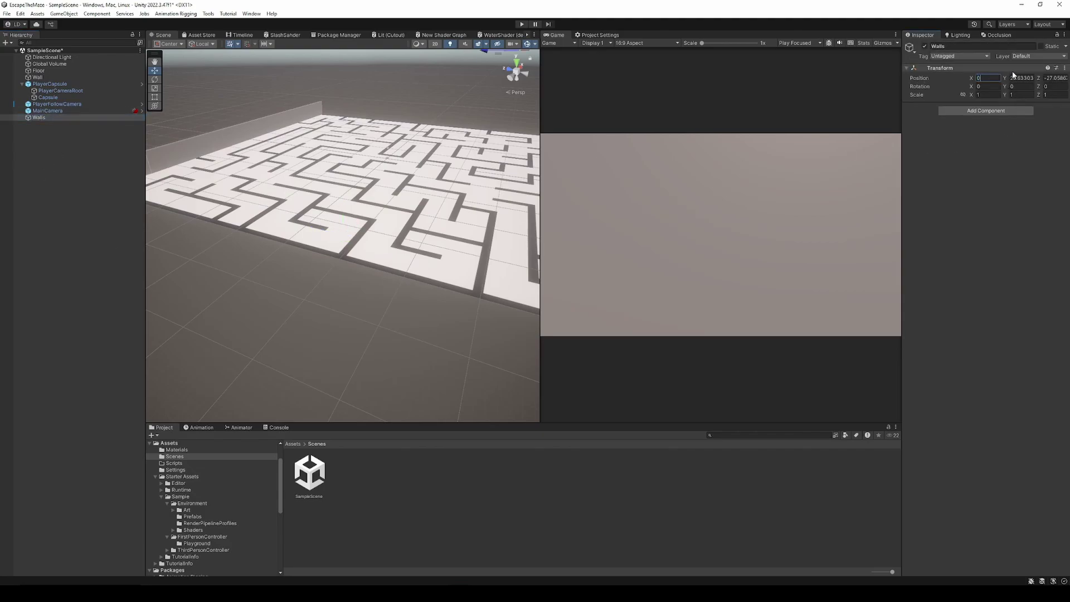
left_click(1021, 78)
type("0")
left_click(1055, 78)
type("0")
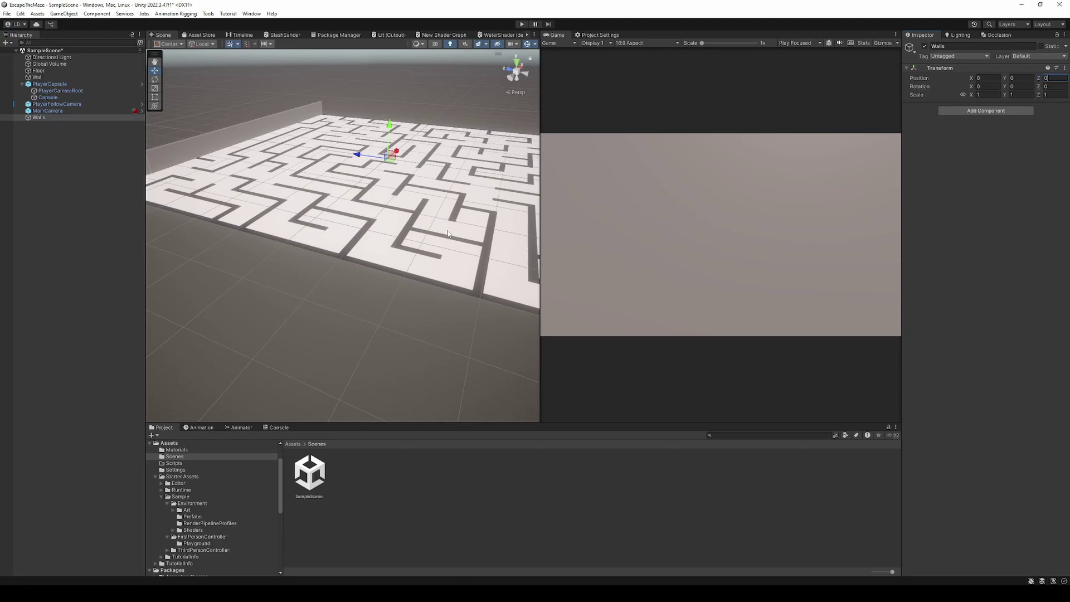
left_click(93, 208)
left_click_drag(58, 79, 39, 118)
Duplicate the wall and move the copy to the maze edge at Z -50
key("f")
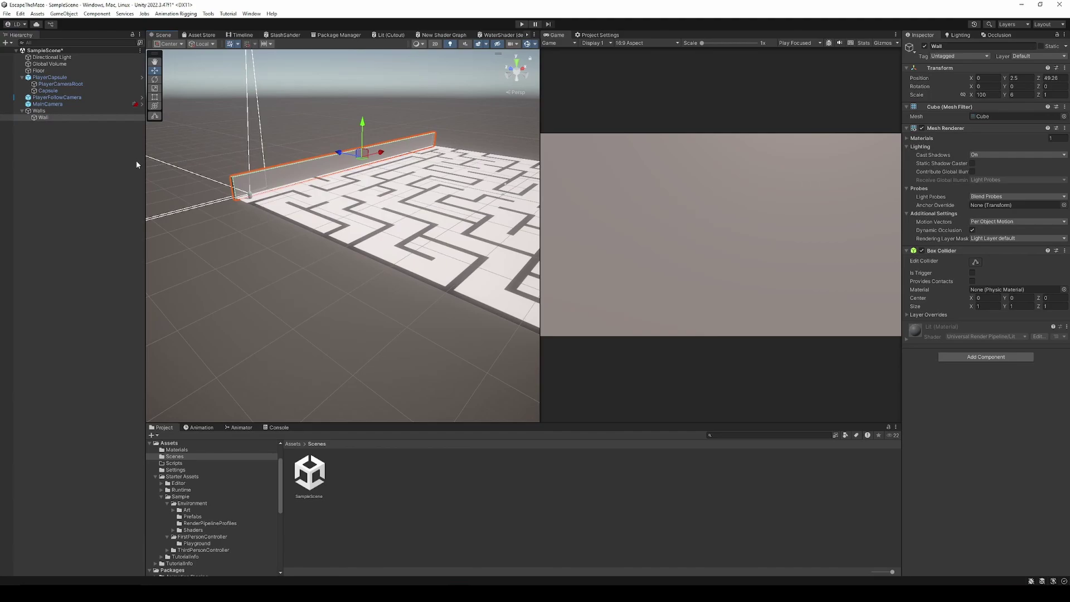
key("ctrl+d")
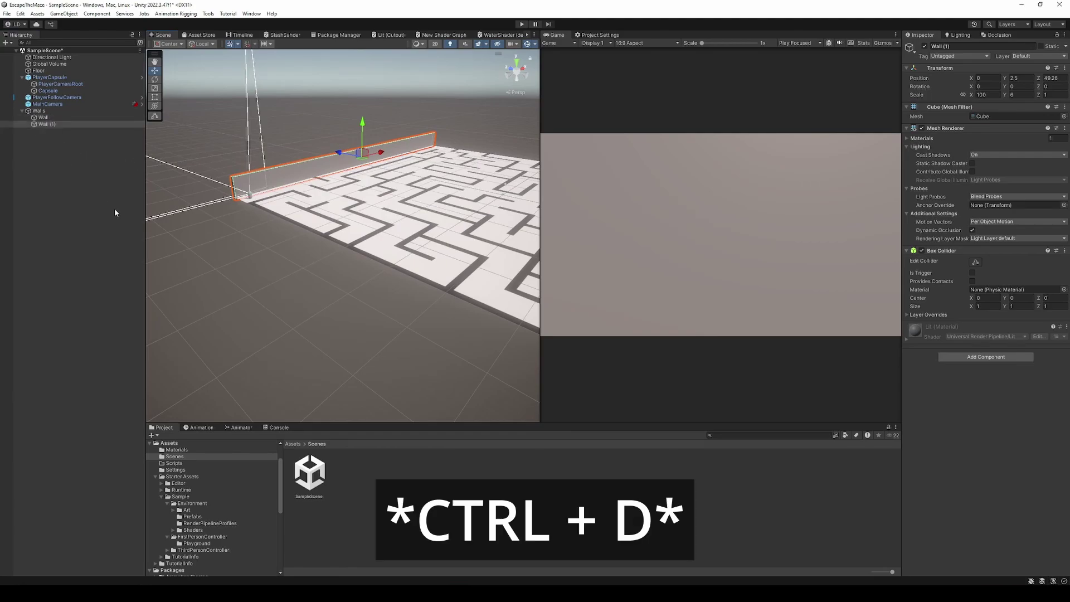
right_click_drag(322, 252, 369, 256)
left_click_drag(230, 152, 466, 171)
right_click_drag(435, 212, 390, 221)
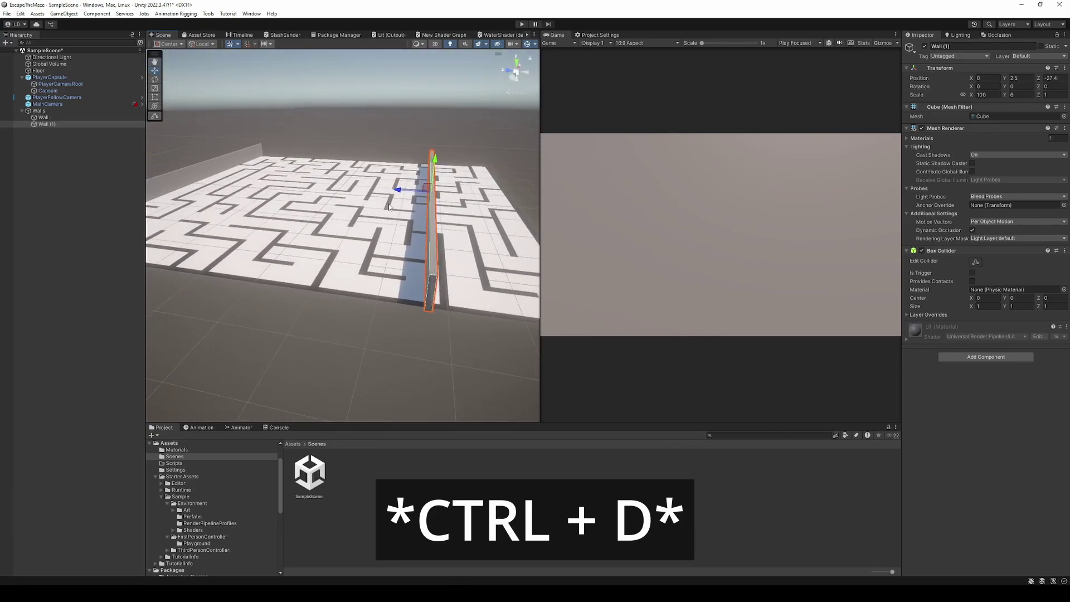
left_click_drag(404, 193, 479, 194)
right_click_drag(434, 212, 418, 215)
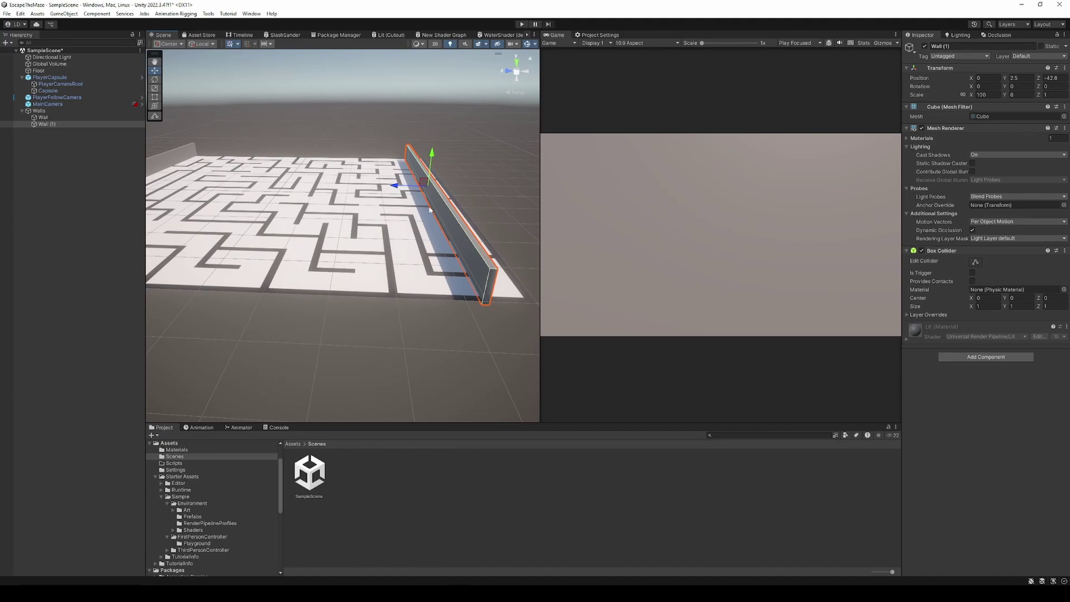
left_click_drag(399, 189, 419, 190)
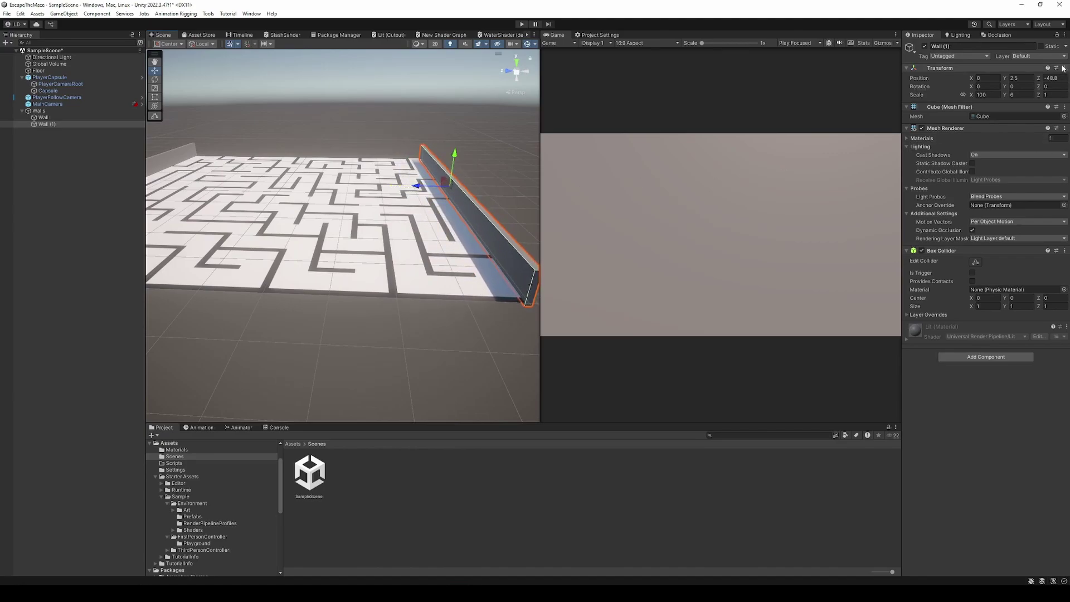
left_click(1049, 77)
type("-50")
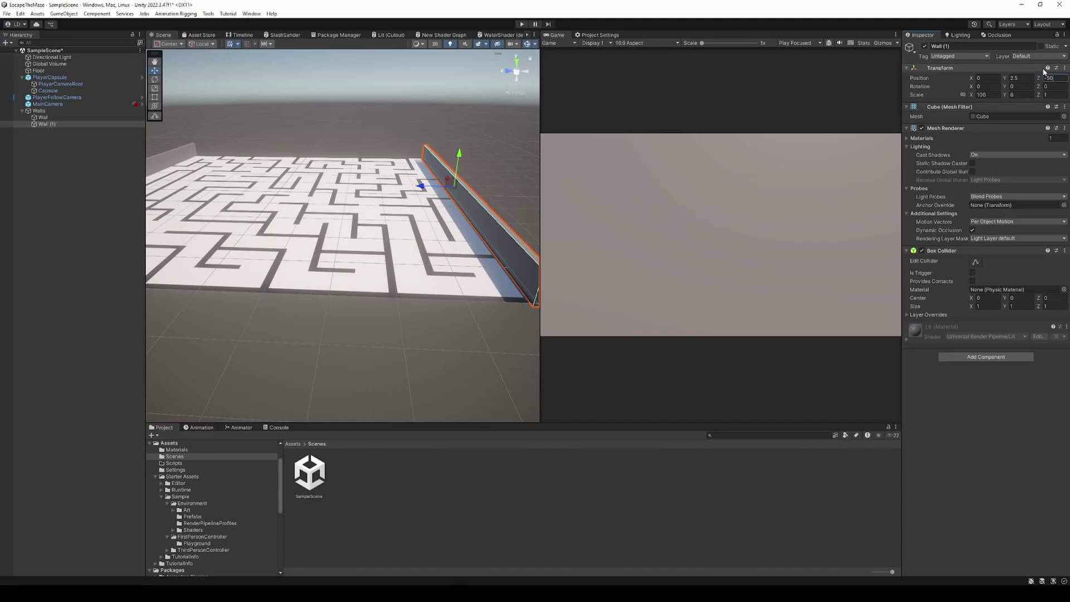
right_click_drag(516, 217, 485, 227)
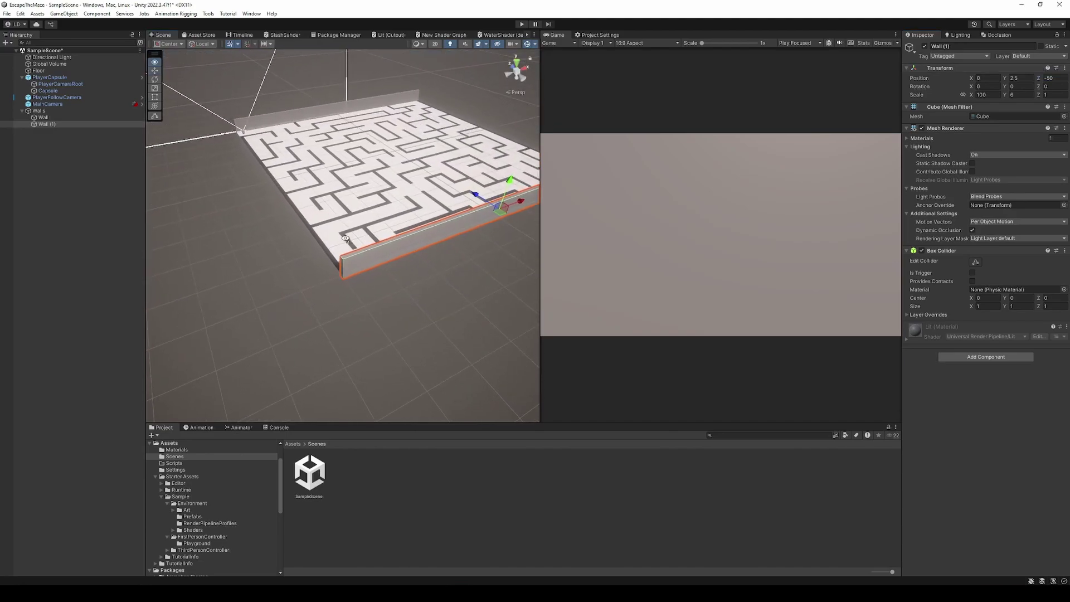
Duplicate the border wall into Wall (2) and rotate it to Y -90
key("ctrl+d")
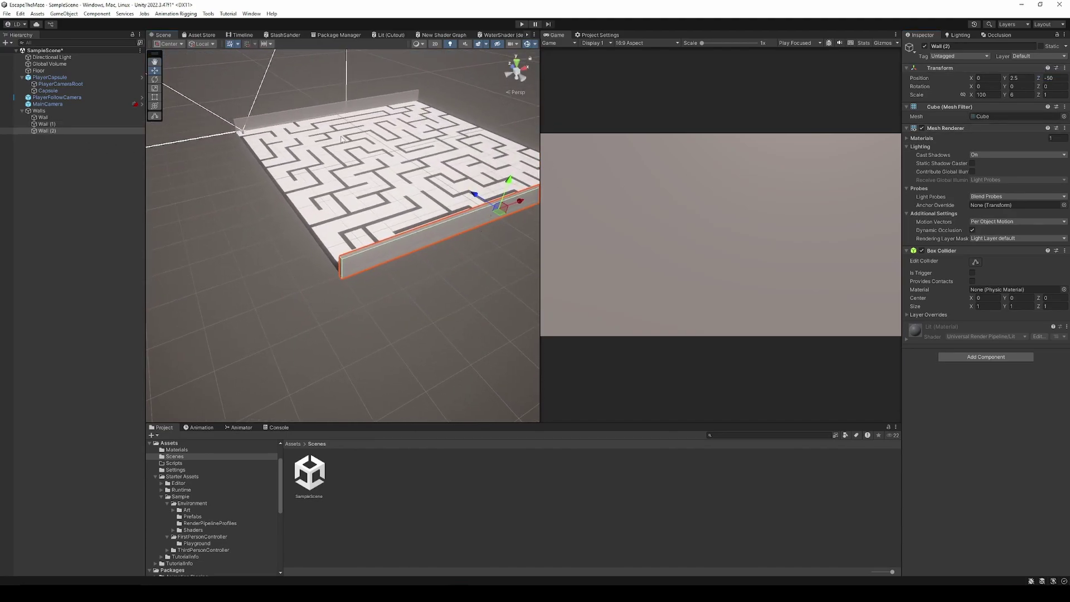
key("e")
left_click_drag(541, 208, 783, 211)
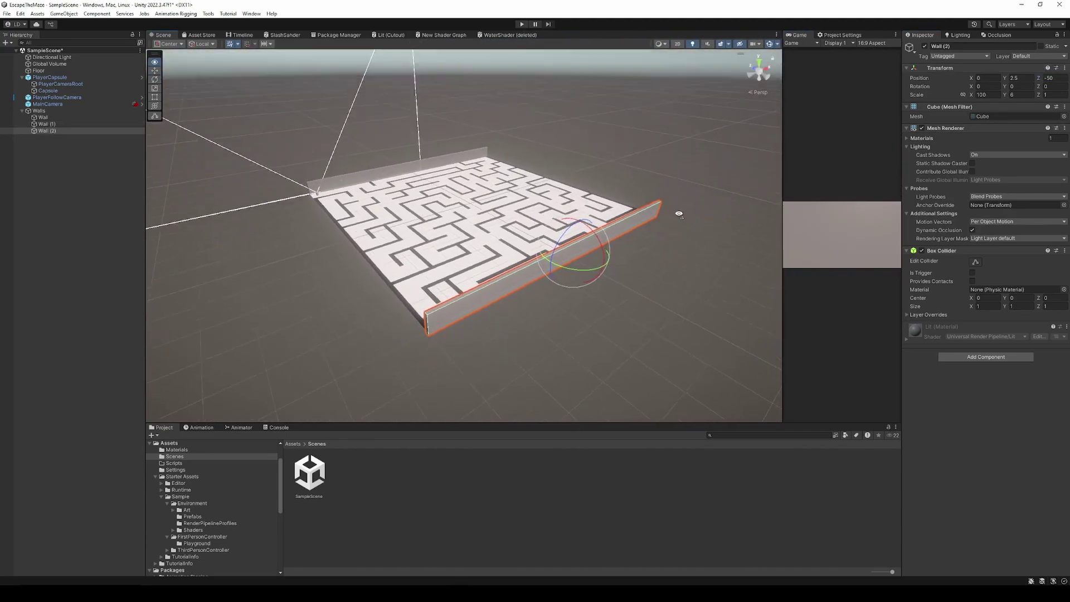
key("w")
right_click_drag(679, 214, 666, 227)
left_click_drag(607, 258, 671, 262)
left_click(1020, 86)
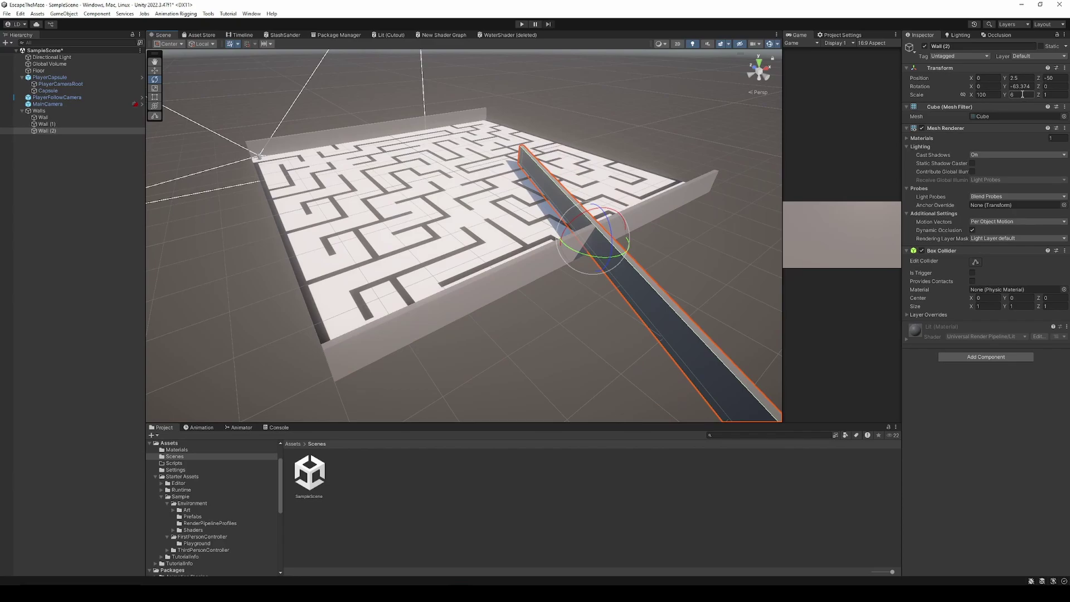
type("-90")
key("Return")
Set Wall (2)'s Z position to 0 and move it to the near maze edge
key("w")
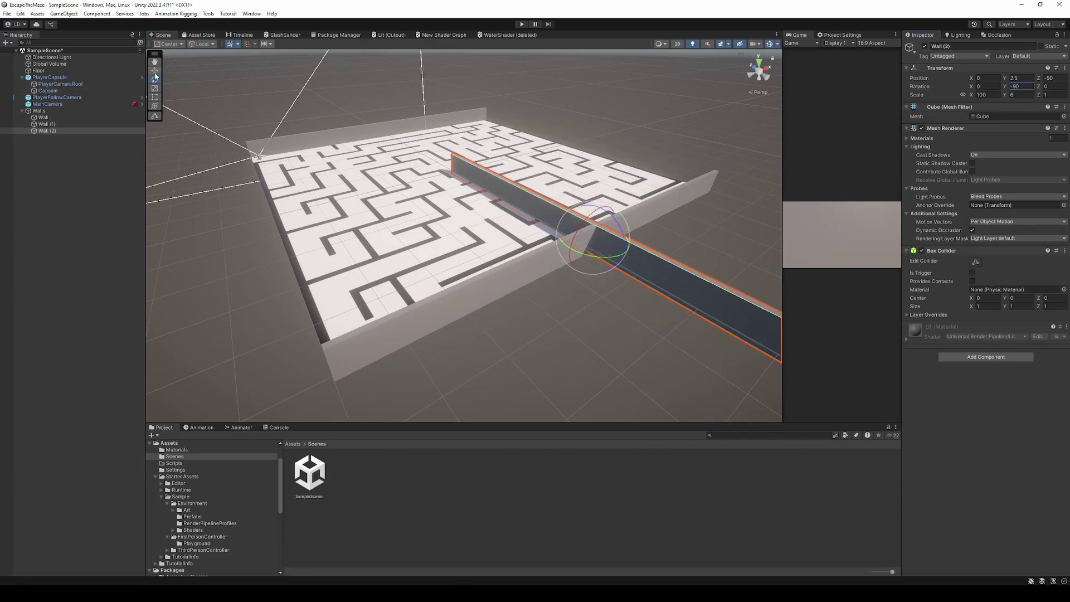
left_click_drag(567, 225, 453, 163)
left_click(1064, 78)
type("0")
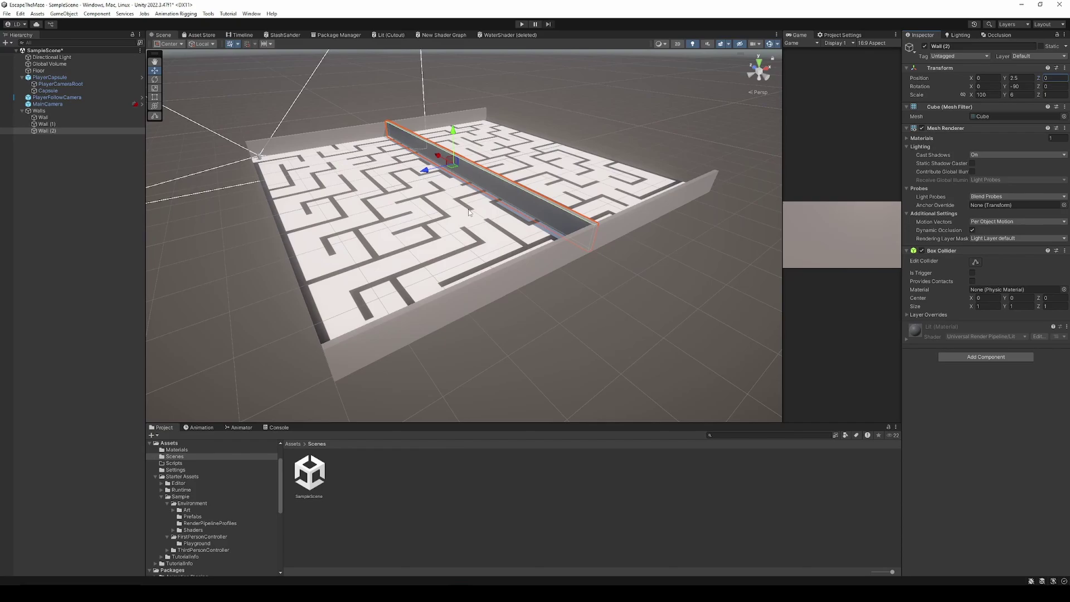
left_click_drag(468, 213, 569, 224, "alt")
scroll(473, 178, "down", 3)
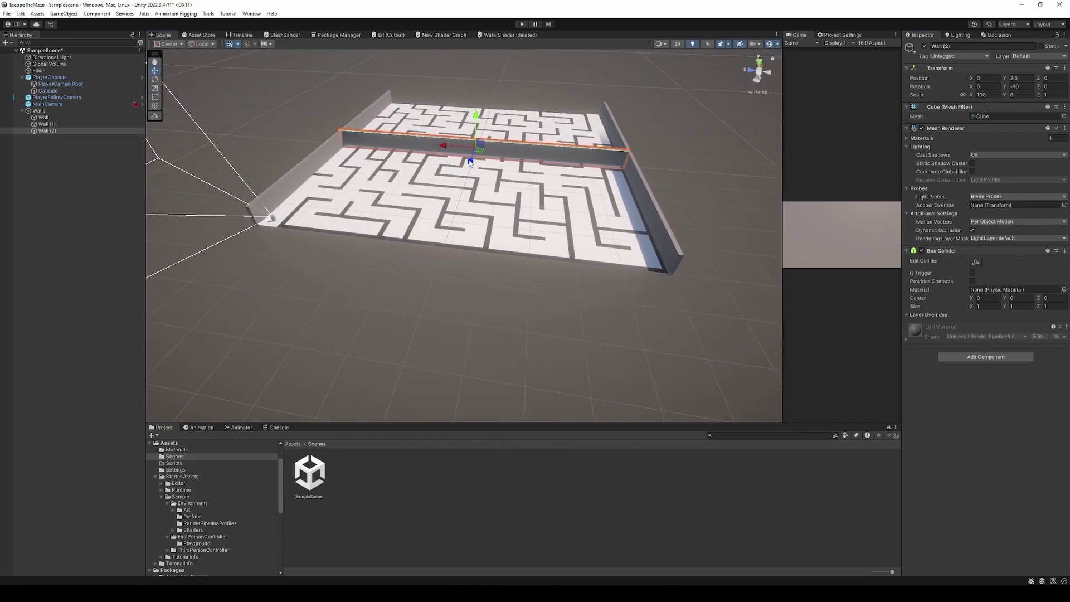
left_click_drag(470, 161, 438, 252)
left_click(986, 78)
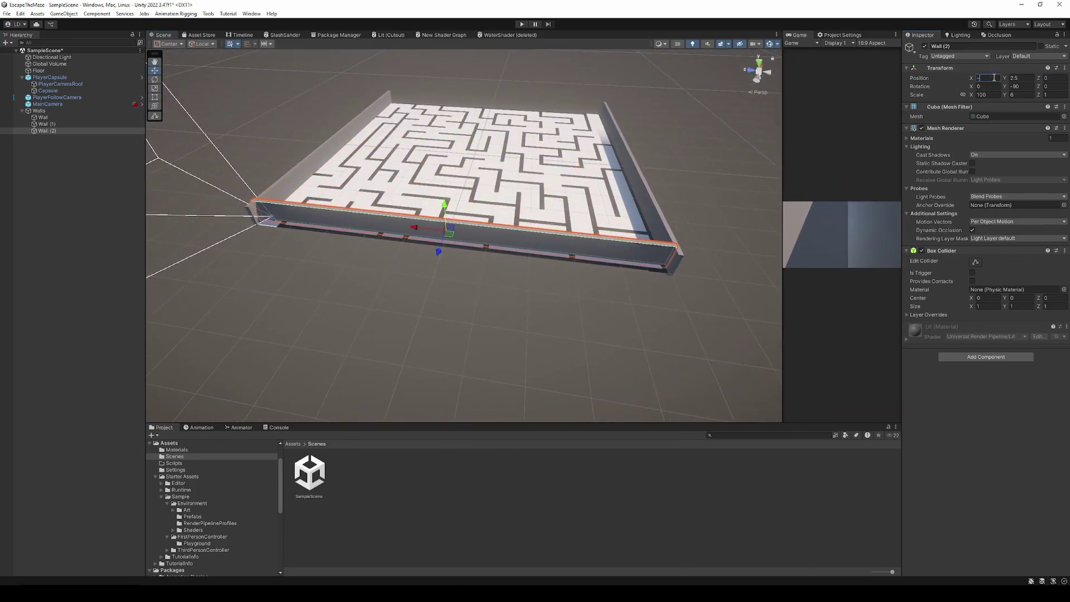
left_click_drag(294, 287, 251, 287, "alt")
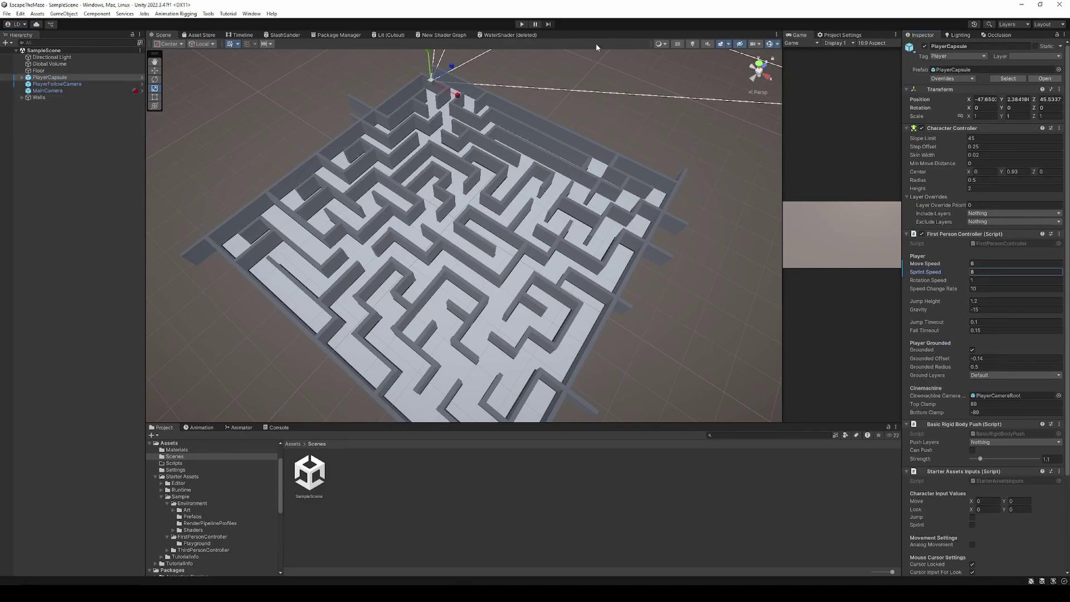
left_click(521, 24)
key("shift+w")
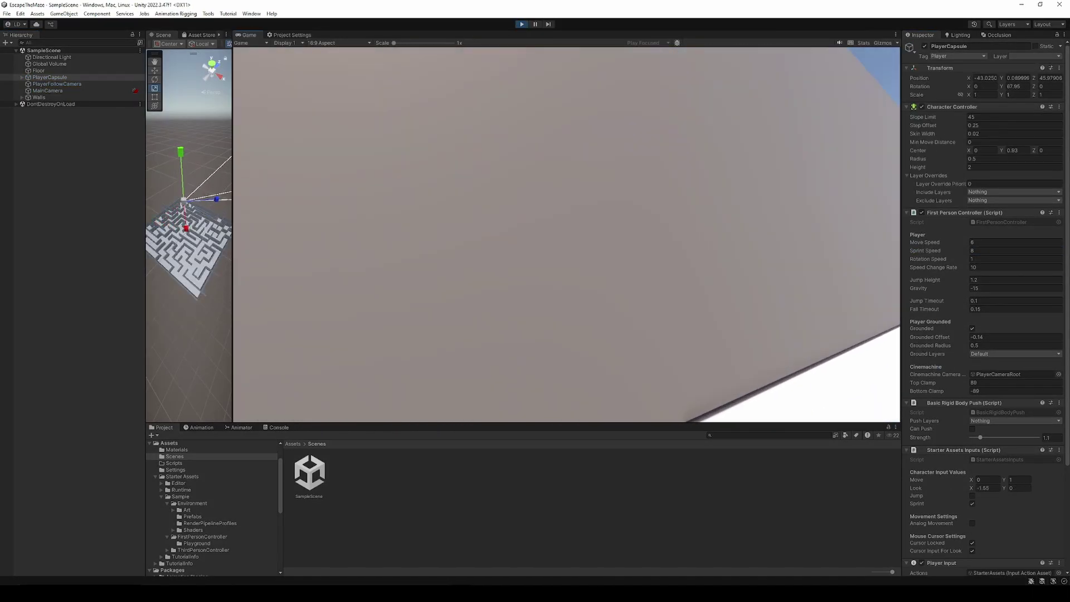
key("w")
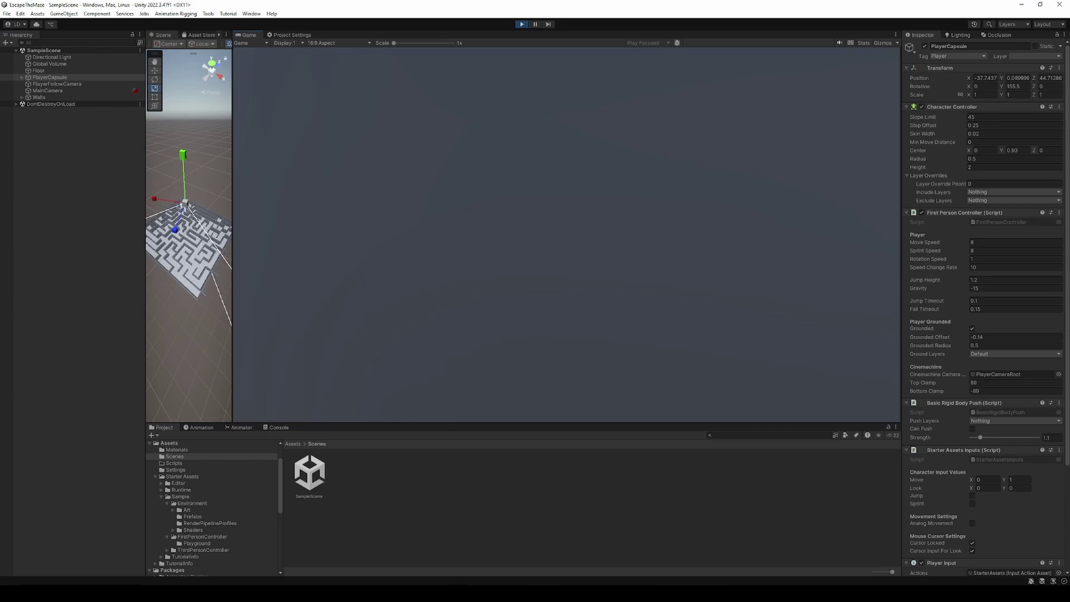
key("shift+w")
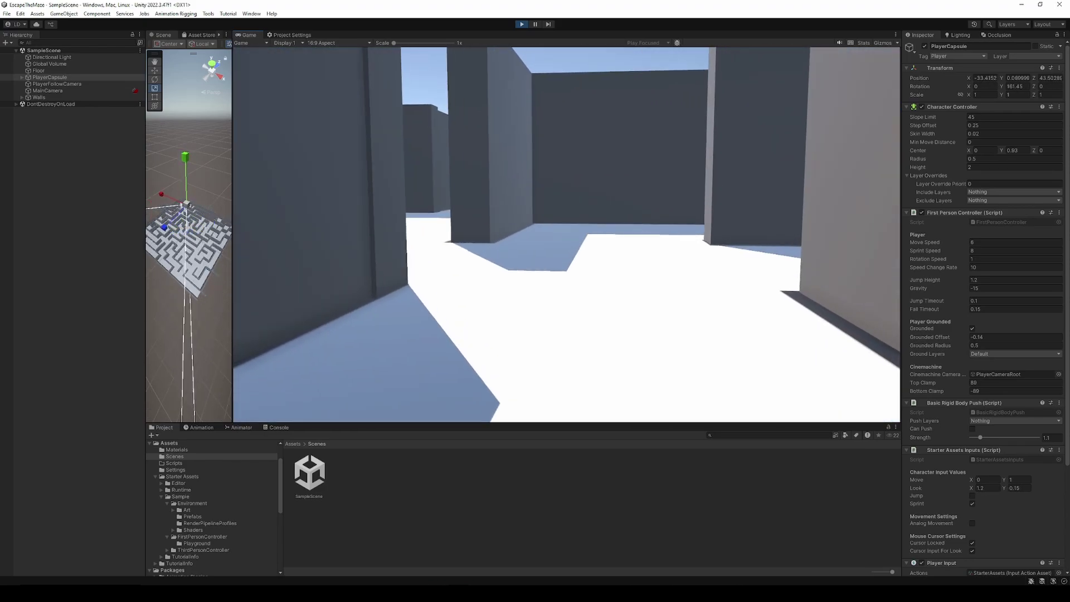
key("shift+w")
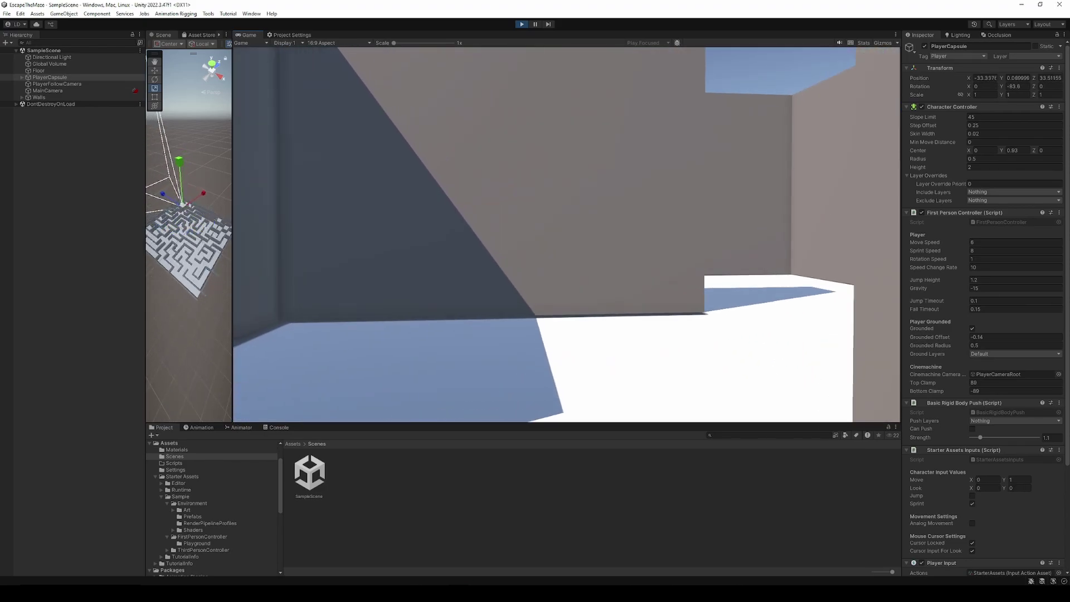
key("shift+w")
key("ctrl+p")
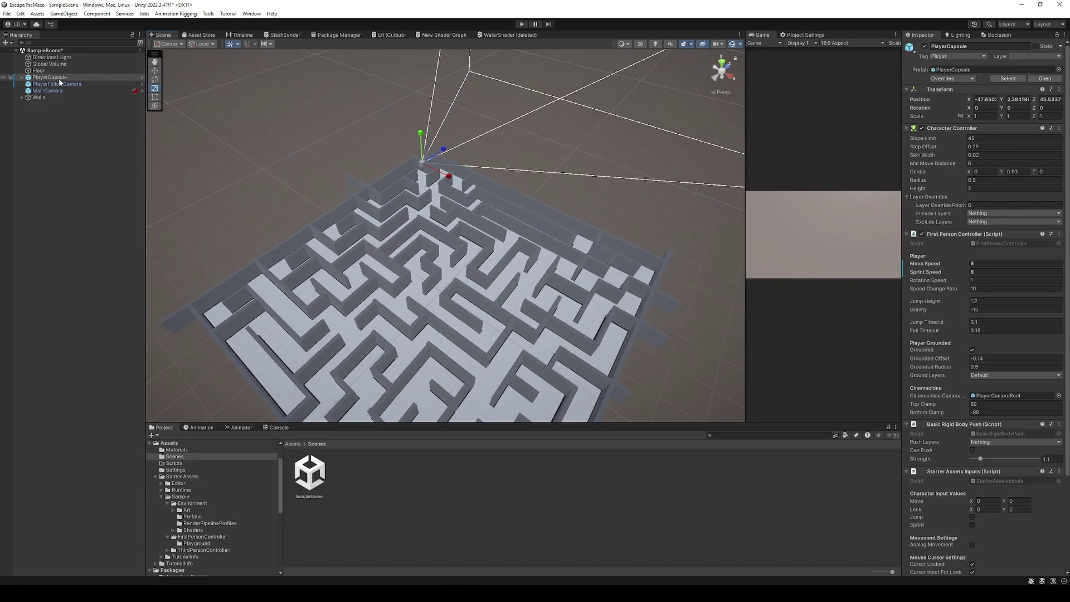
Rotate PlayerCapsule to Y 90 so it faces down the corridor
left_click(154, 79)
left_click_drag(430, 172, 657, 177)
left_click_drag(1001, 107, 986, 101)
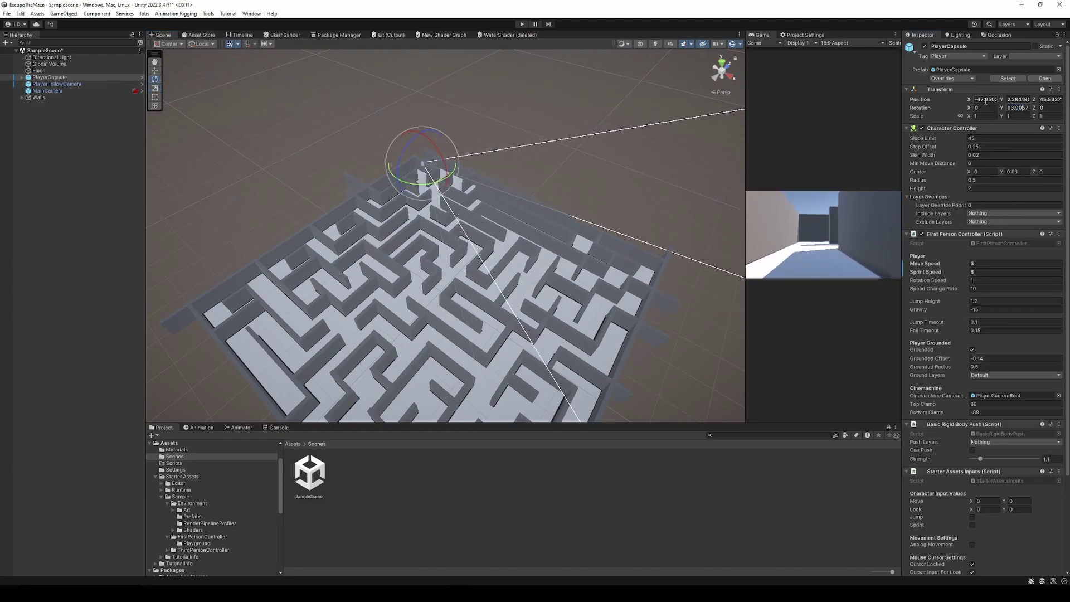
double_click(1018, 110)
type("90")
key("Return")
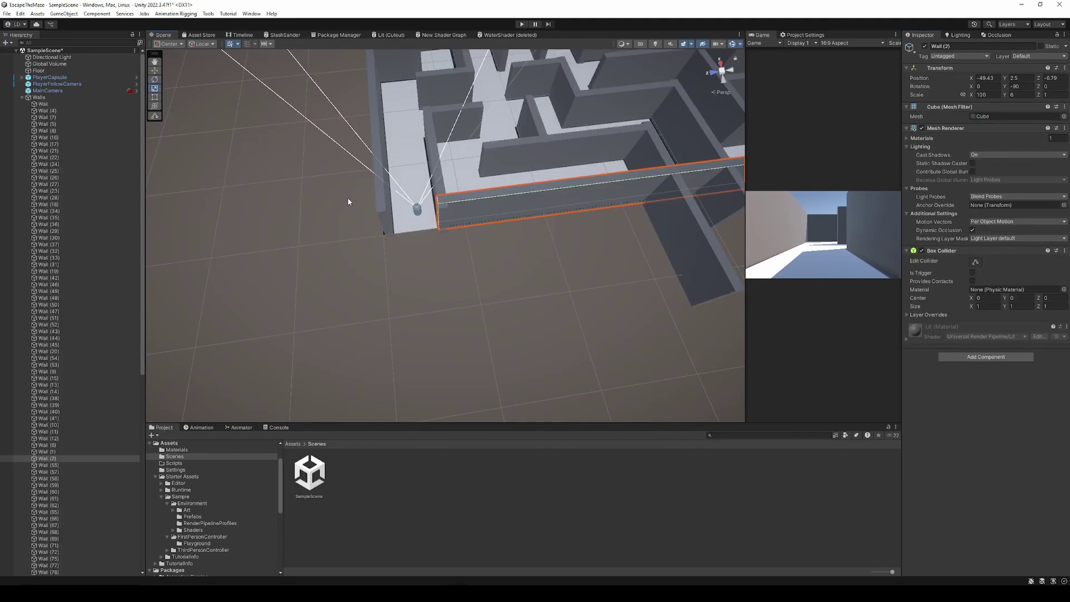
Stretch Wall (2) to Scale X 132.42 so it spans the maze edge
right_click_drag(410, 253, 484, 248)
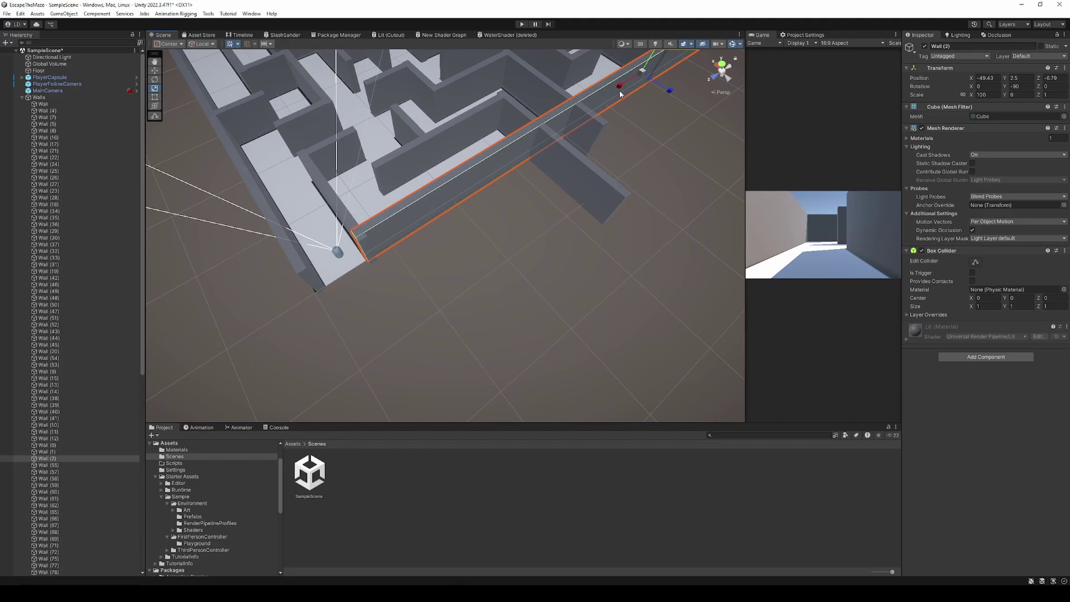
left_click_drag(619, 87, 613, 96)
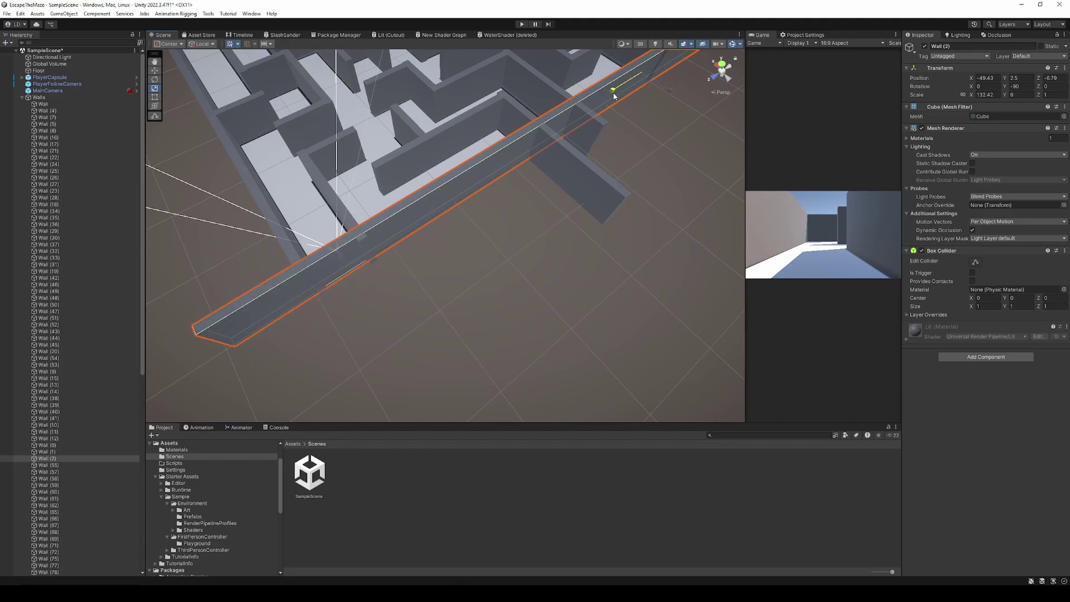
right_click_drag(565, 201, 546, 202)
key("w")
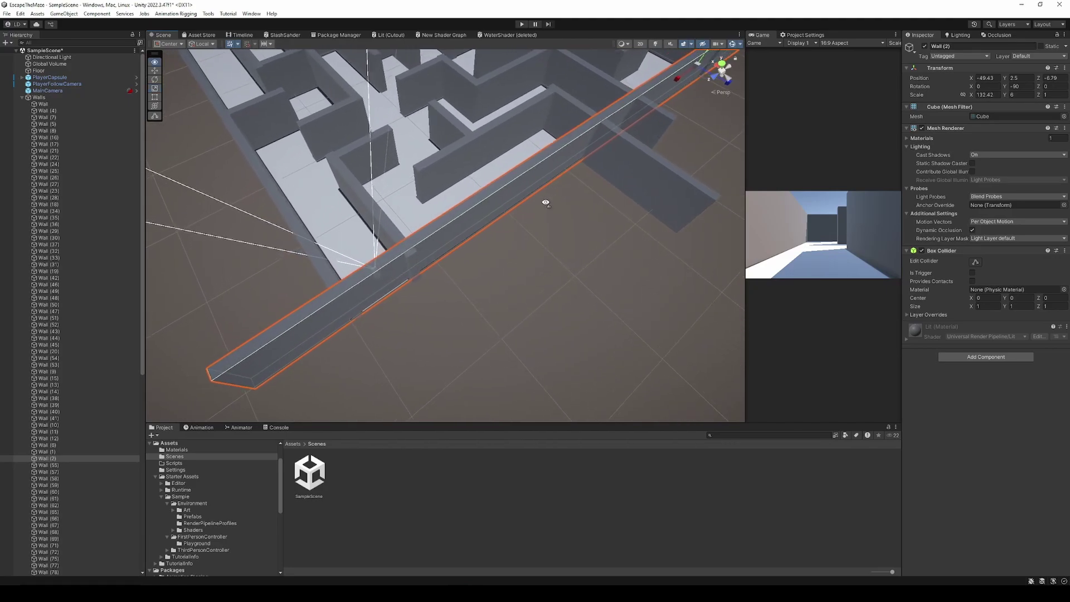
left_click_drag(545, 203, 543, 94, "alt")
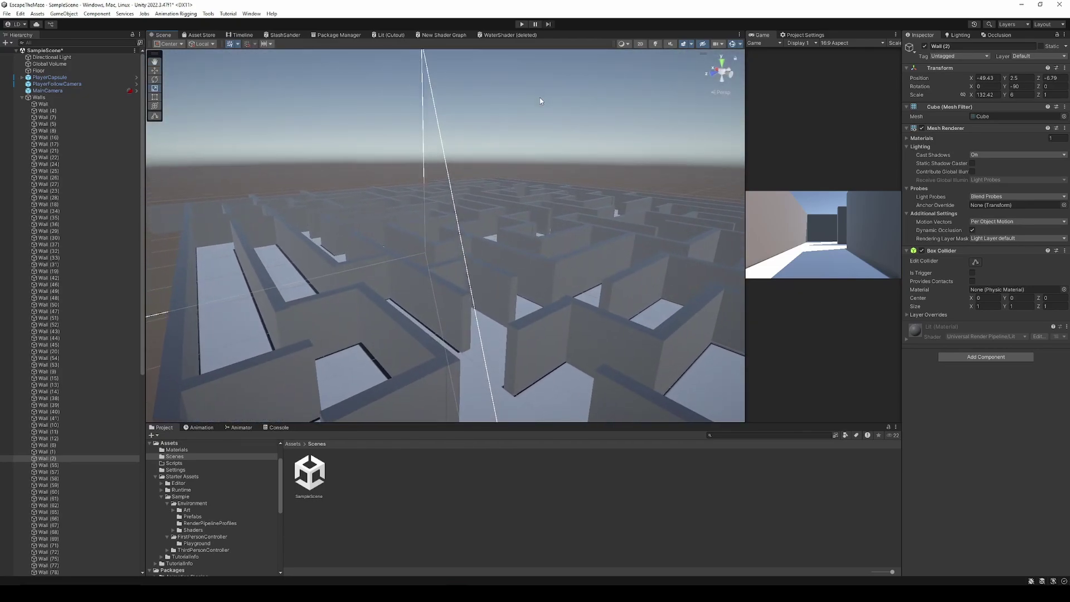
left_click_drag(521, 174, 891, 294, "alt")
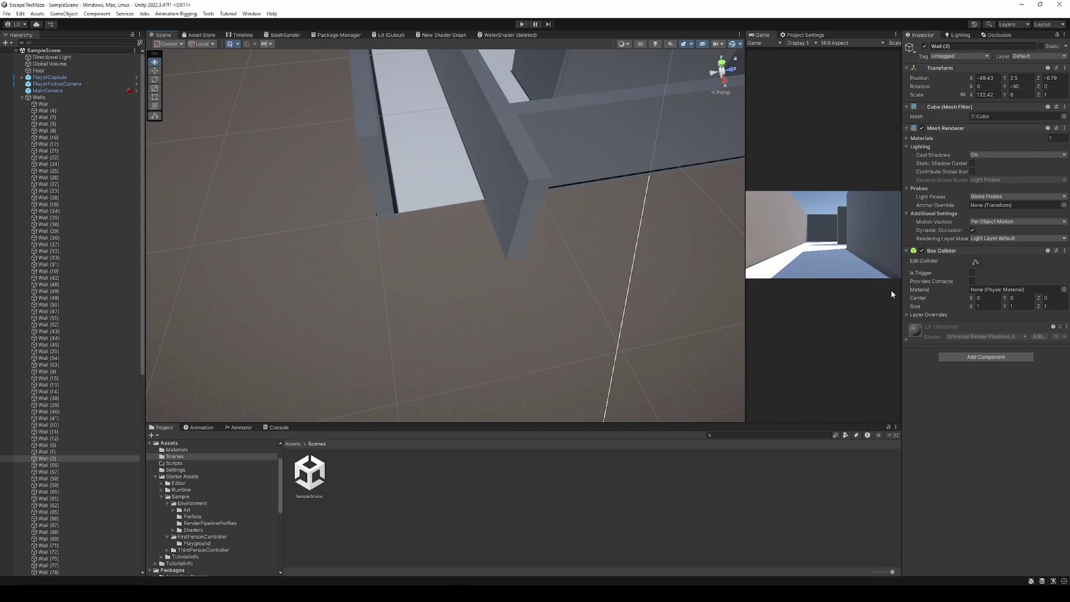
Collapse the Walls group and add a 3D Plane to the scene
left_click(22, 97)
right_click(59, 129)
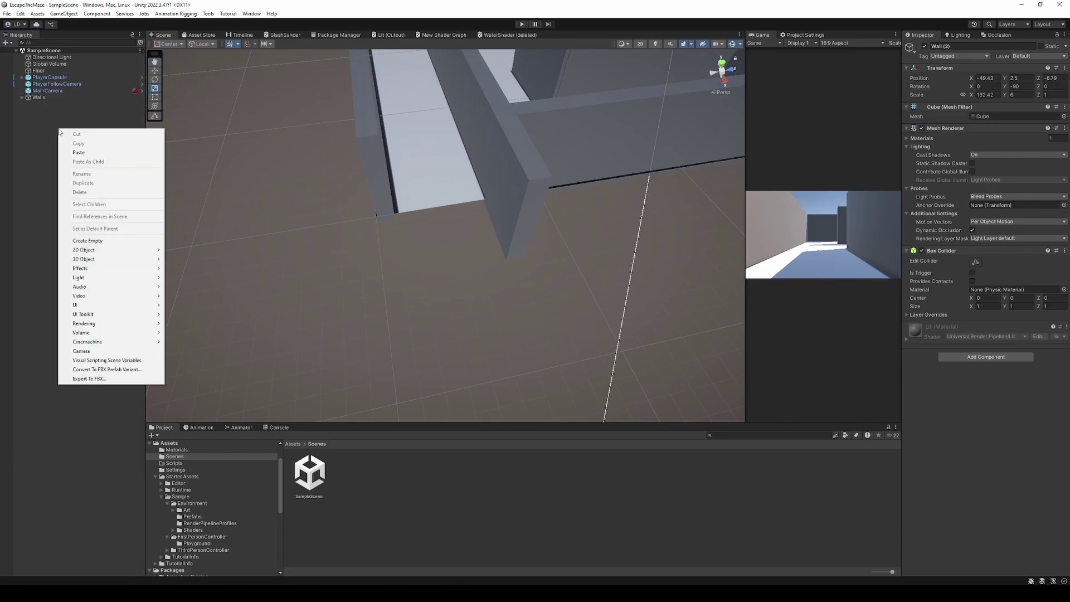
mouse_move(112, 258)
left_click(198, 298)
right_click_drag(504, 283, 367, 260)
Set the plane's Y position to 0 and its X and Z scale to 2
left_click(1022, 78)
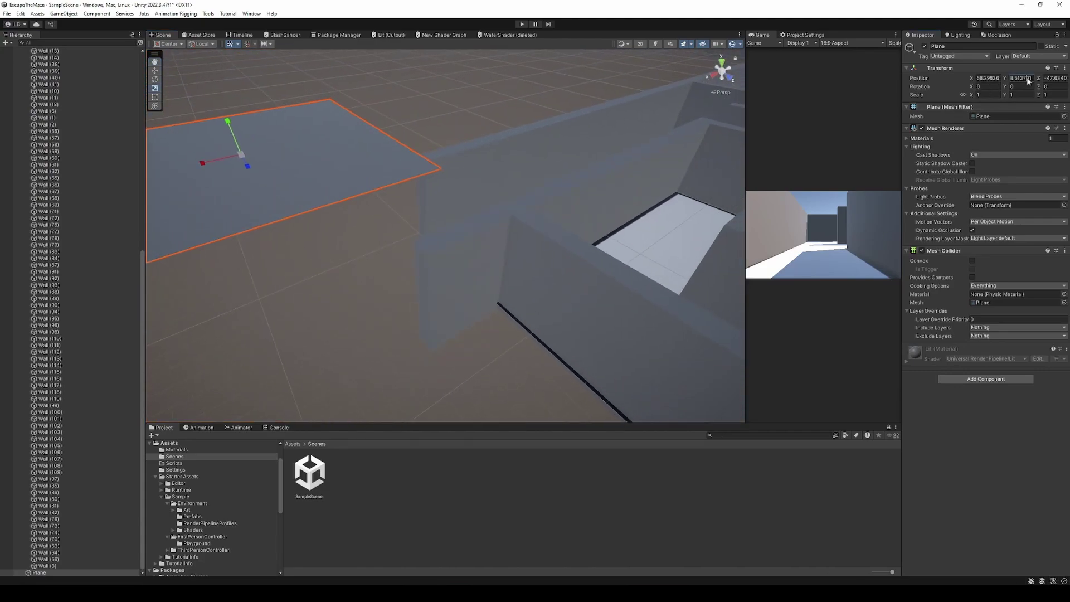
type("0")
key("Return")
left_click_drag(551, 195, 658, 204, "alt")
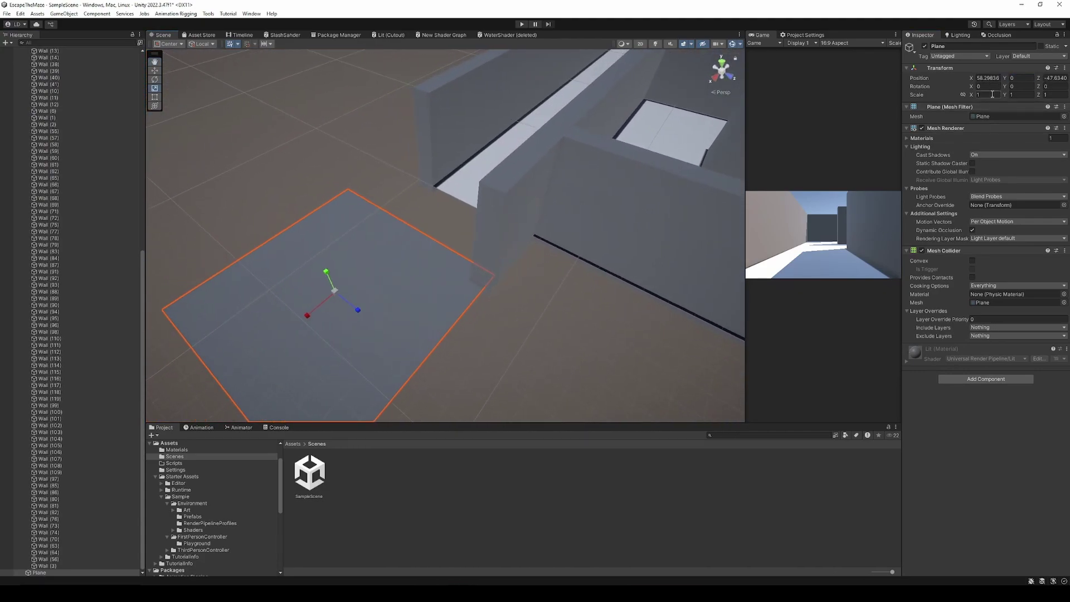
type("5")
key("BackSpace")
type("2")
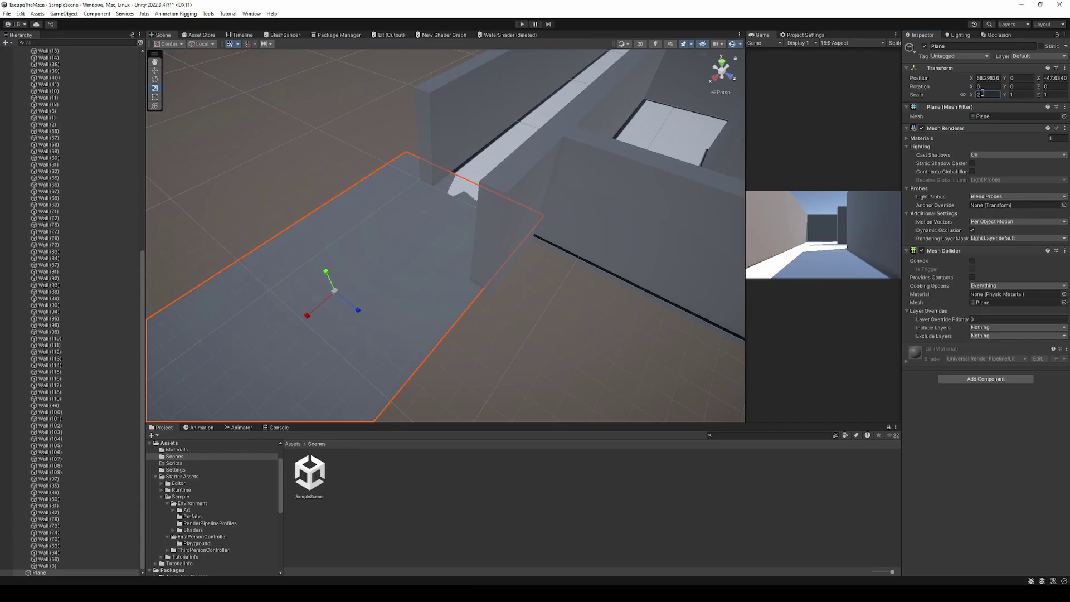
left_click(1051, 95)
type("2")
Slide the plane along the X axis to sit beside the maze
left_click_drag(579, 167, 527, 158, "alt")
left_click(155, 71)
left_click_drag(381, 277, 360, 289)
left_click(375, 265)
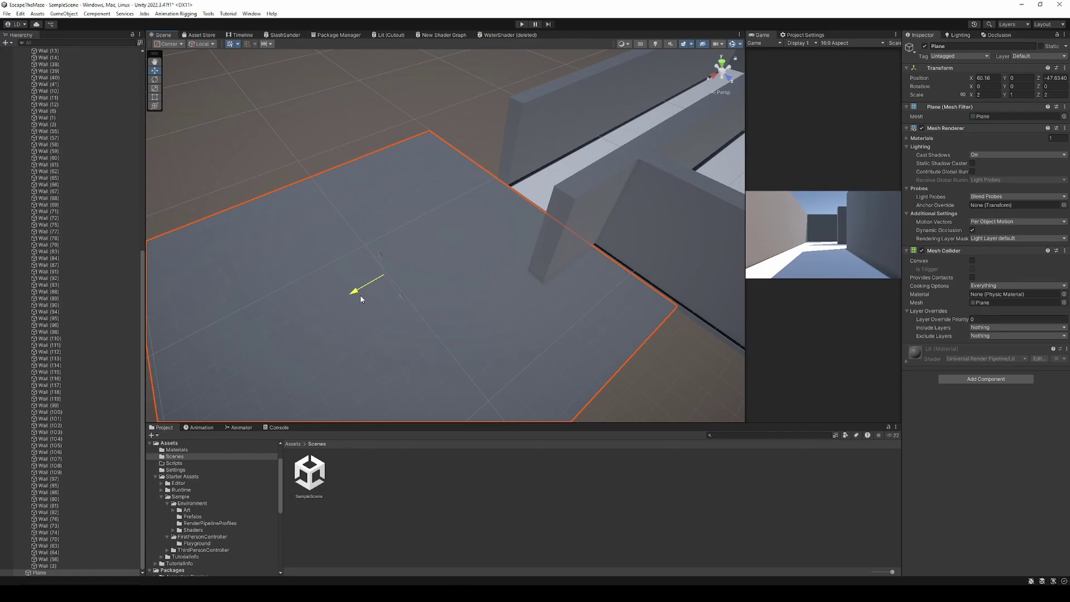
left_click(983, 78)
Set the plane's X position to 60, rename it EndZone, and show the Assets folder
type("60")
key("Return")
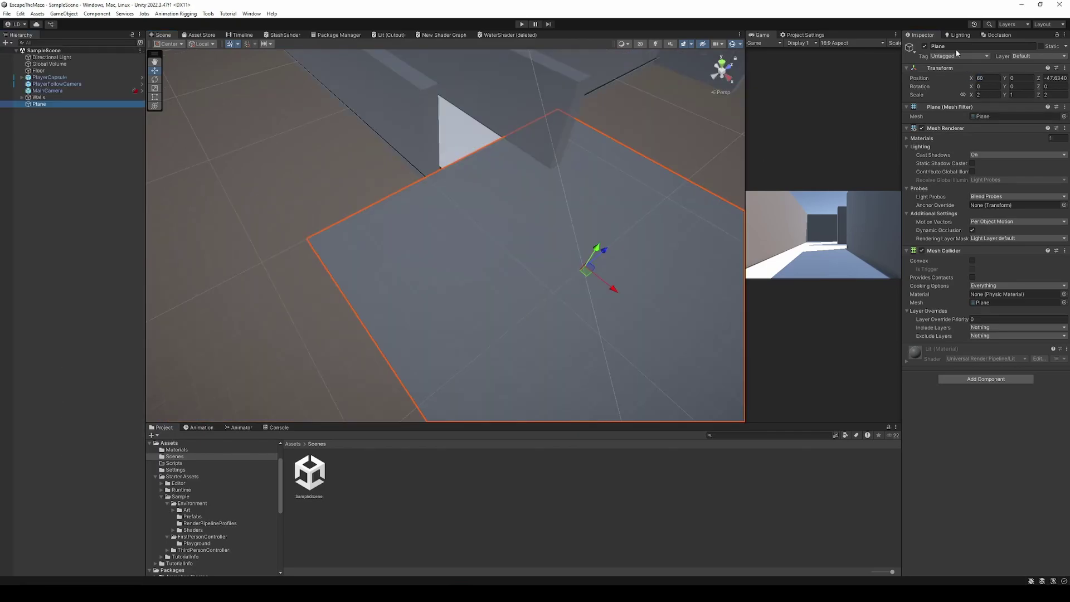
left_click(929, 46)
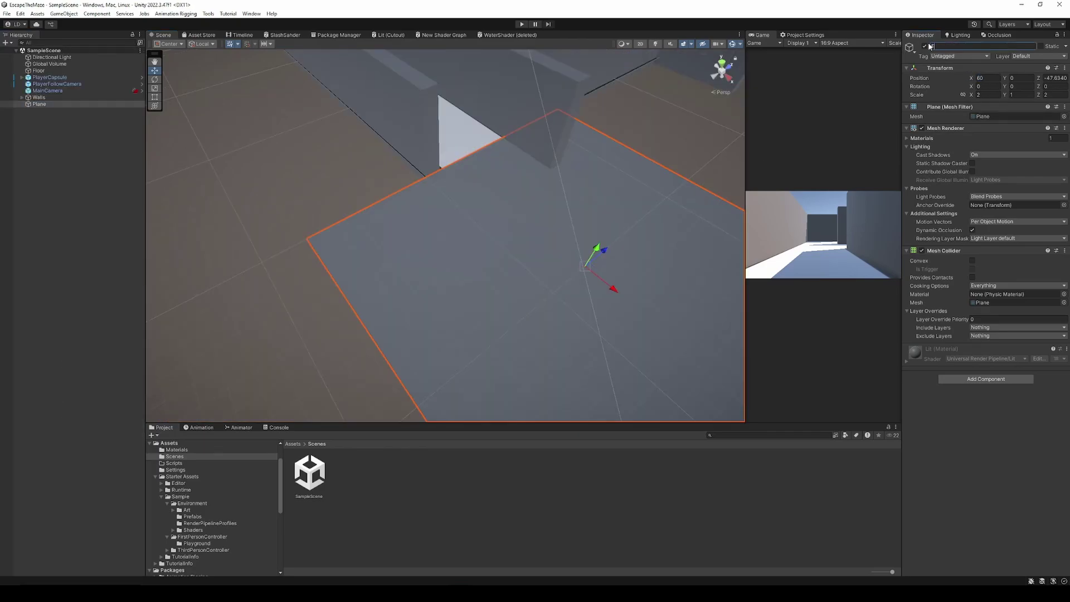
type("EndZone")
left_click(271, 442)
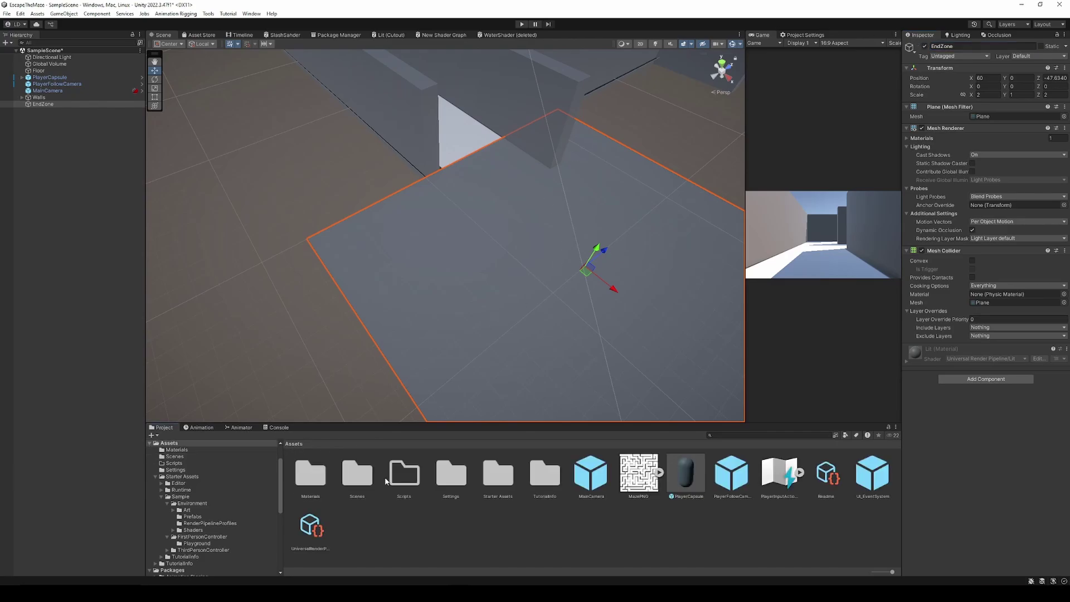